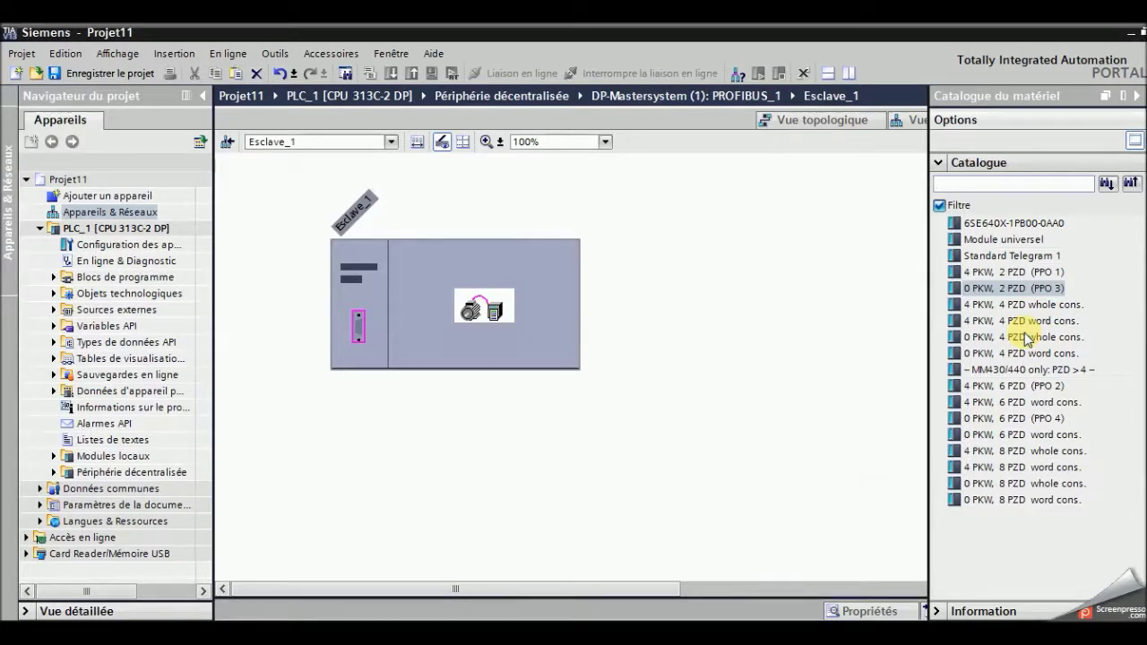
Step: Switch to the MM4_PB_OPI_fr_0202_I.pdf manual and examine the PZD1 and PZD2 words used by PPO3 in the PPO type table
{"action": "left_click", "coordinate": [1047, 288]}
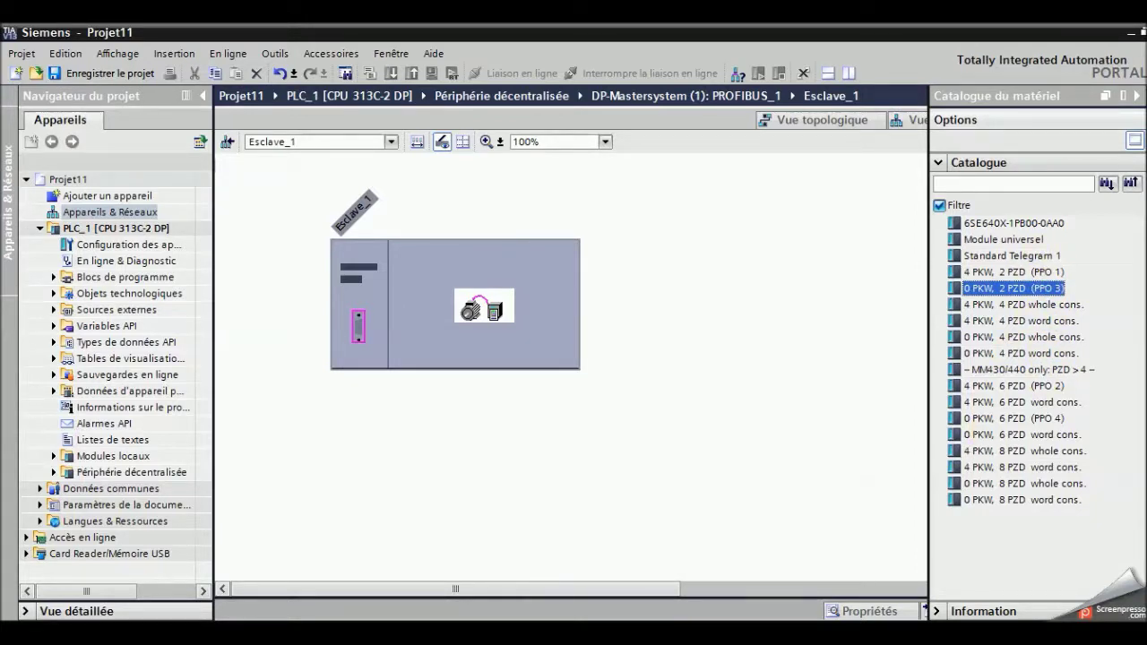
{"action": "mouse_move", "coordinate": [401, 590]}
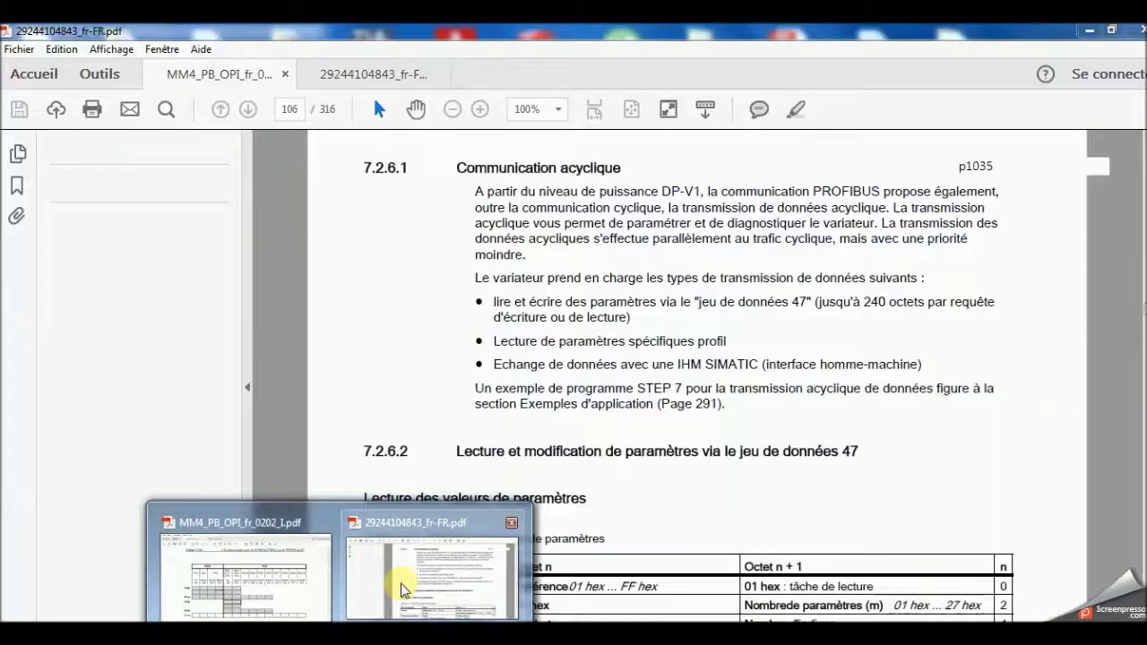
{"action": "left_click", "coordinate": [320, 568]}
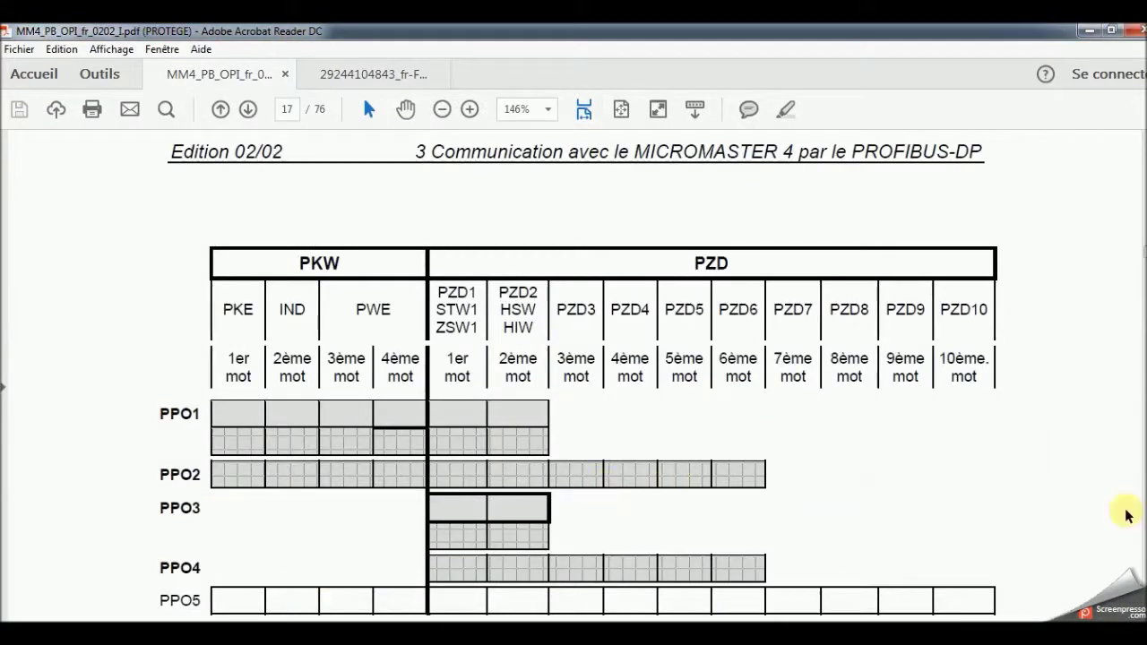
{"action": "scroll", "coordinate": [744, 563], "scroll_direction": "down", "scroll_amount": 1}
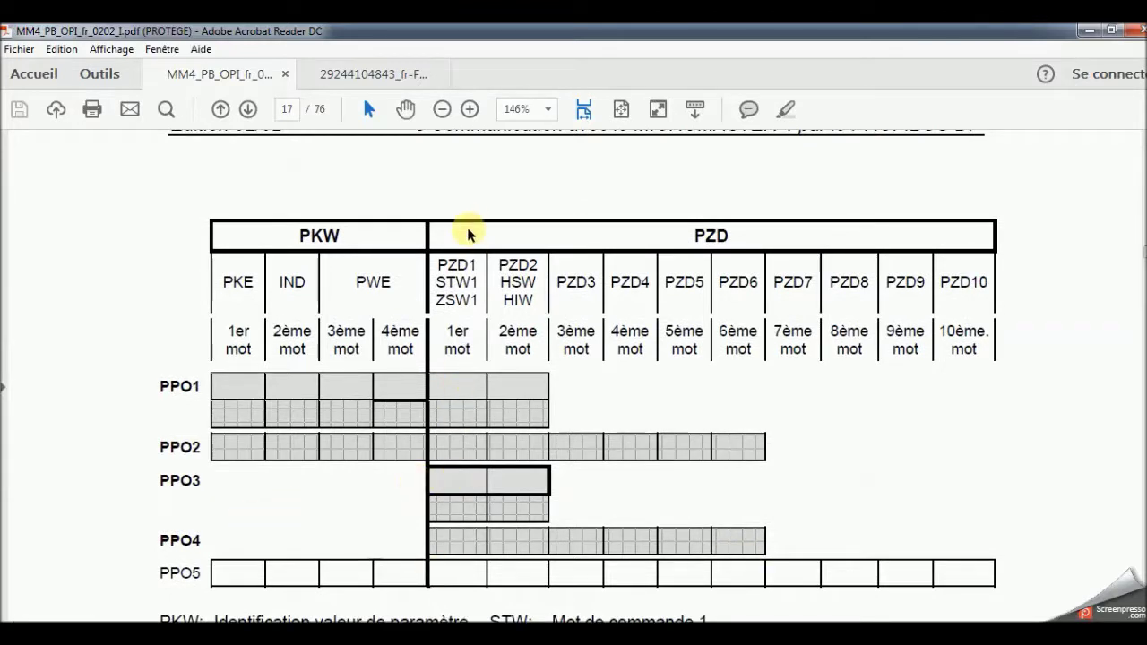
{"action": "left_click_drag", "start_coordinate": [439, 259], "coordinate": [508, 262]}
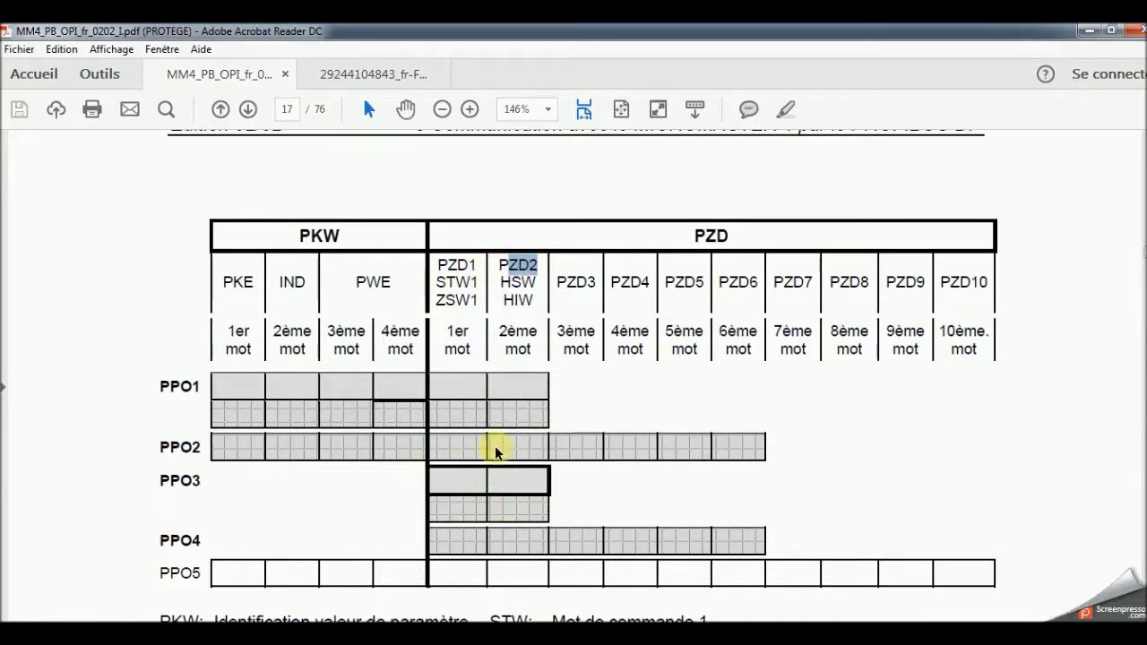
{"action": "left_click_drag", "start_coordinate": [499, 283], "coordinate": [531, 283]}
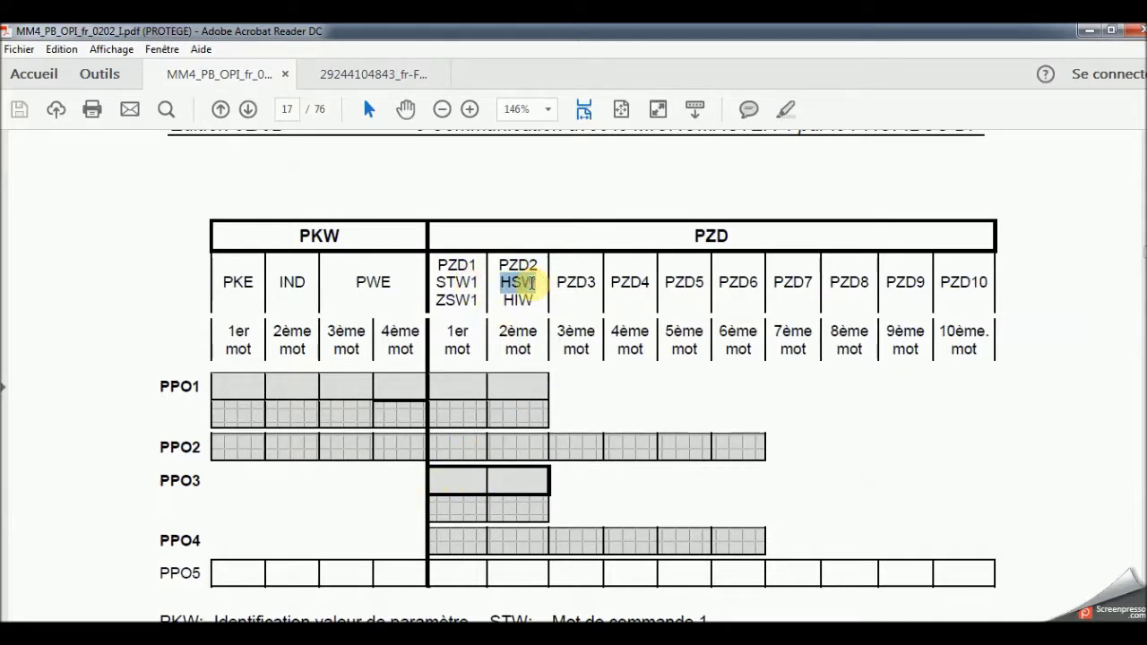
{"action": "left_click_drag", "start_coordinate": [436, 281], "coordinate": [531, 283]}
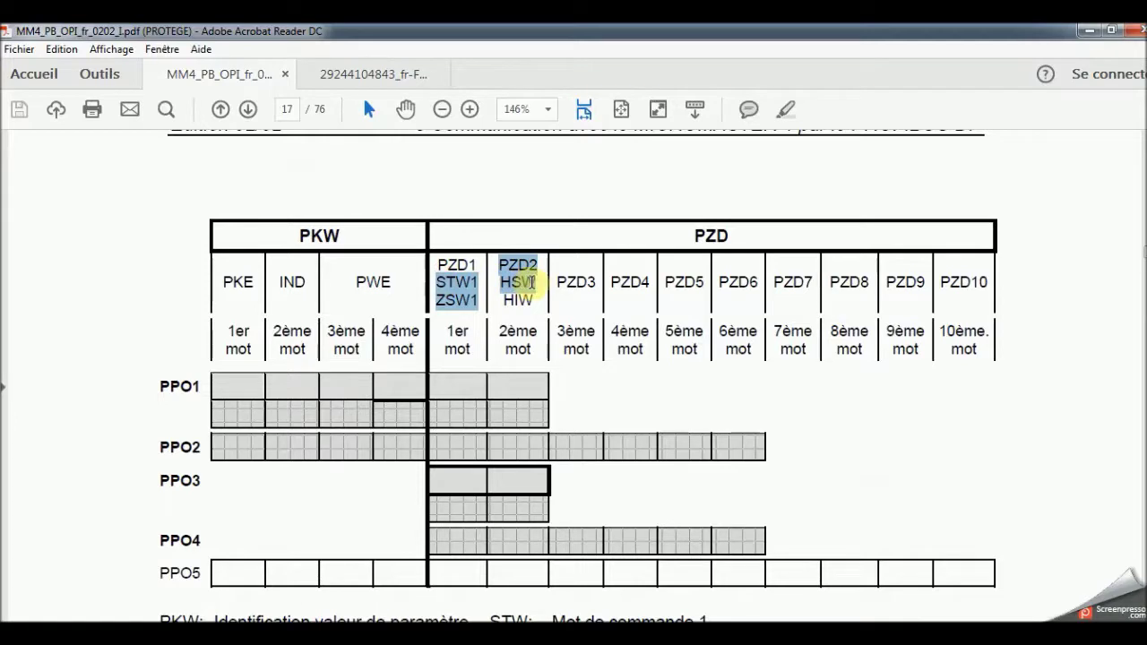
{"action": "left_click", "coordinate": [537, 283]}
{"action": "double_click", "coordinate": [524, 284]}
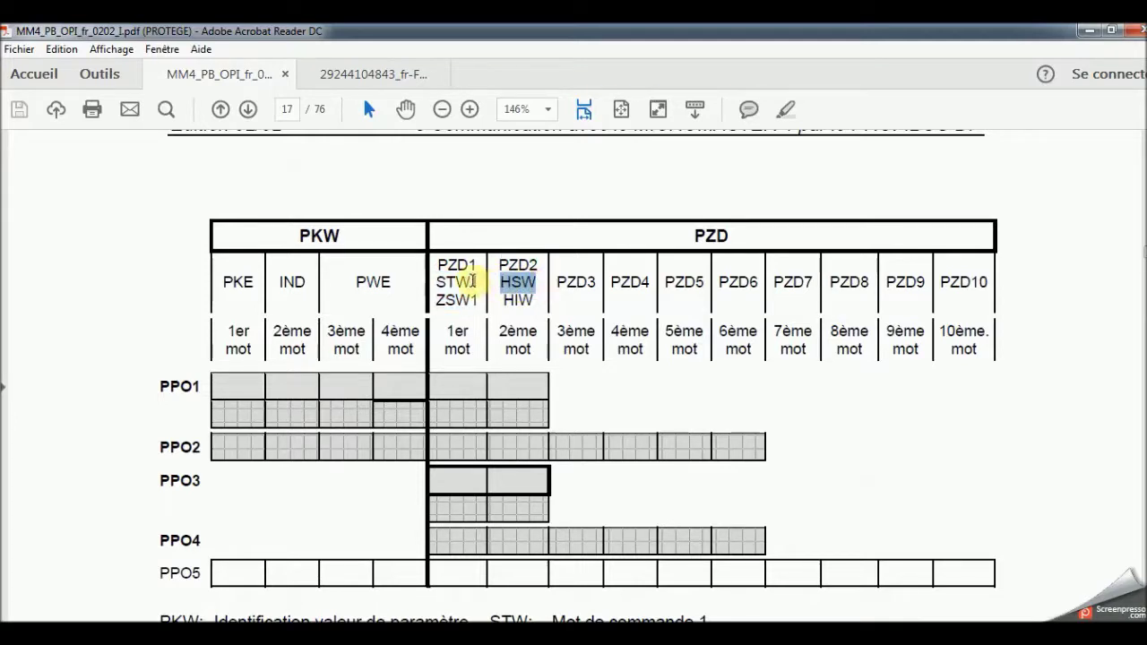
{"action": "left_click_drag", "start_coordinate": [441, 300], "coordinate": [515, 304]}
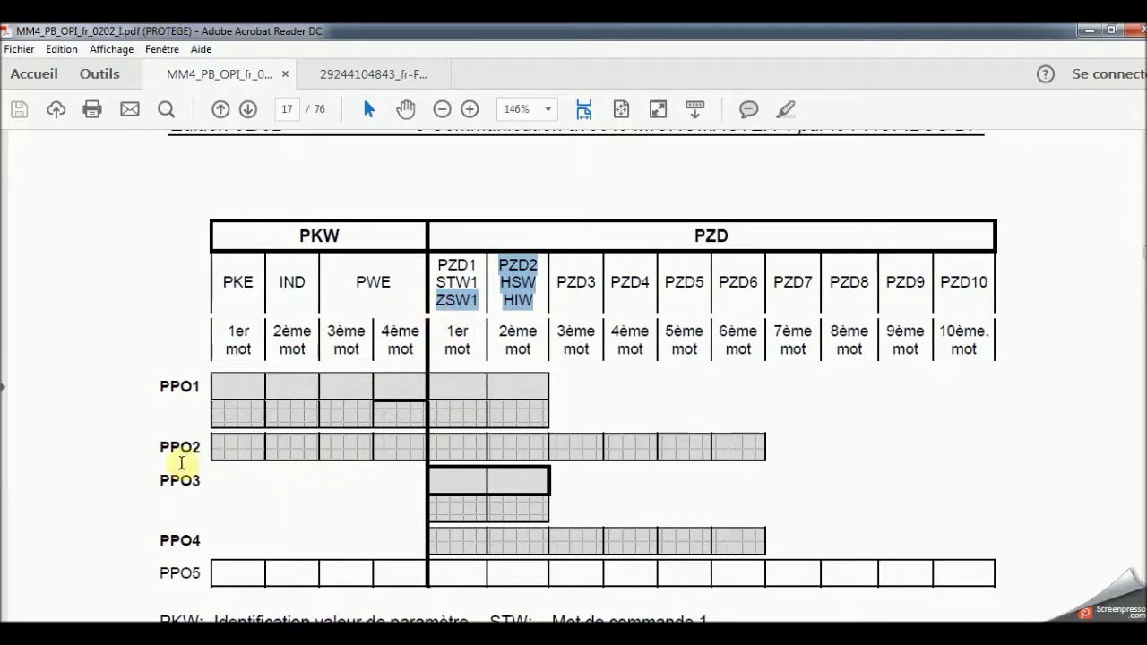
Step: Back in TIA Portal, add the 0 PKW, 2 PZD (PPO 3) module at slot 1 in Esclave_1's device overview and widen the Adresse Q column
{"action": "key", "text": "alt+Tab"}
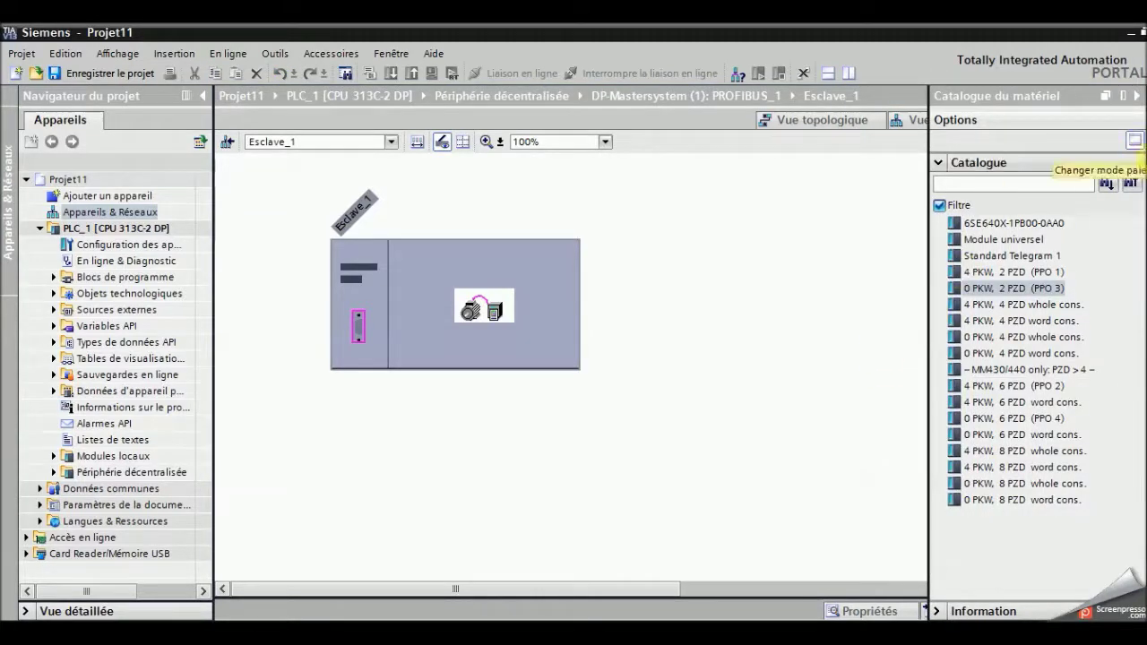
{"action": "left_click", "coordinate": [1134, 141]}
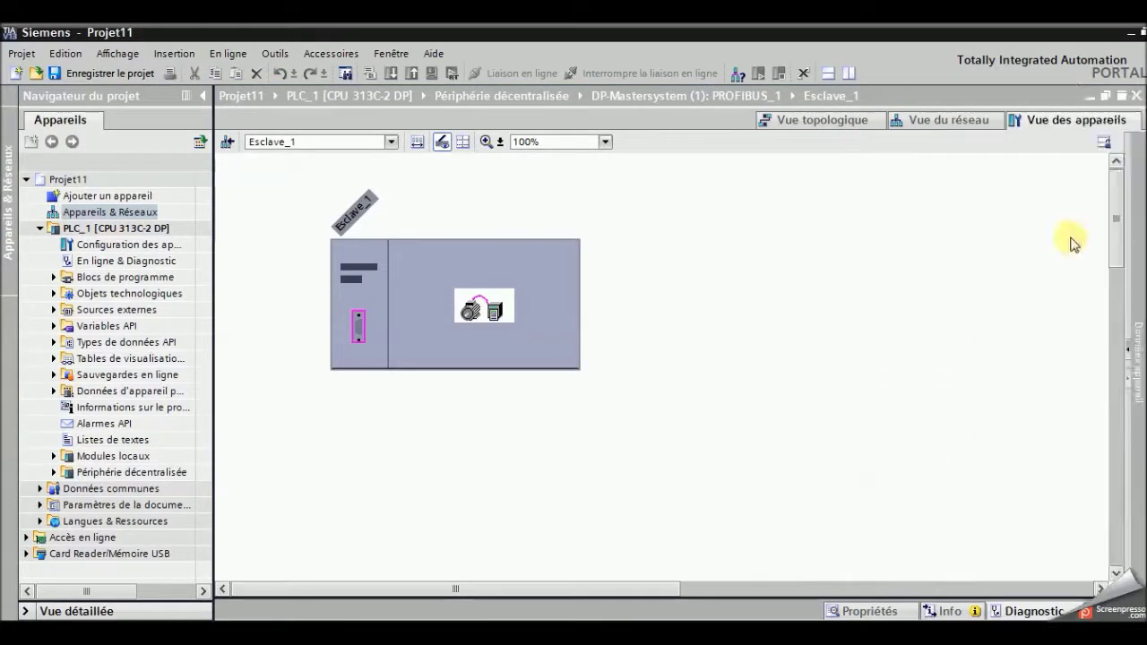
{"action": "left_click", "coordinate": [1128, 353]}
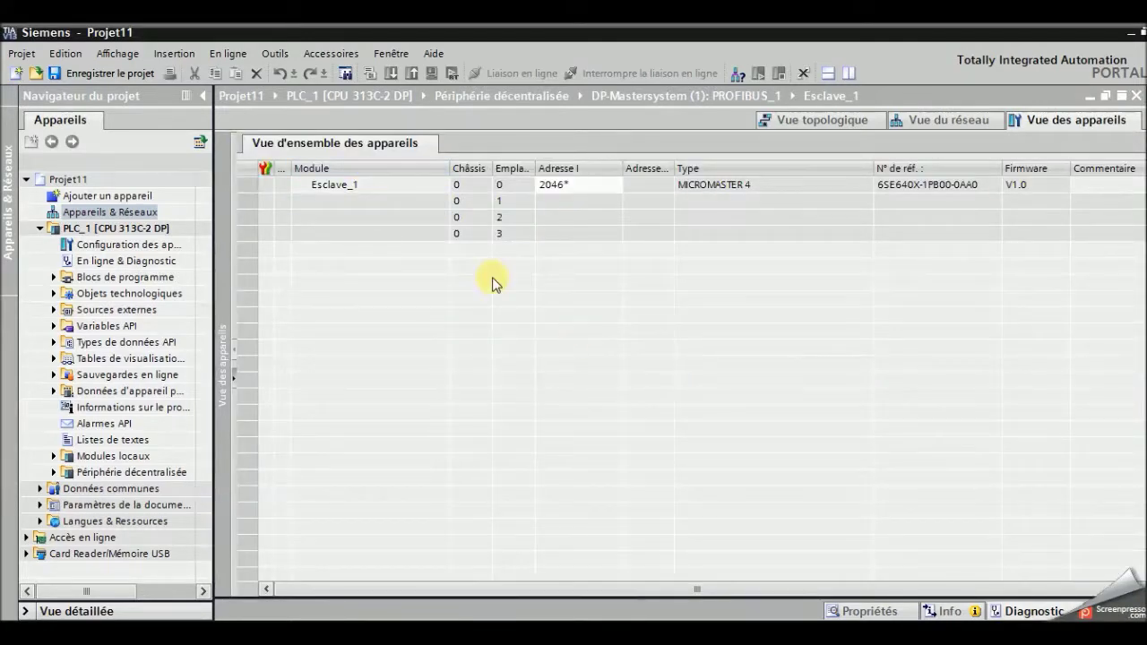
{"action": "left_click", "coordinate": [1140, 175]}
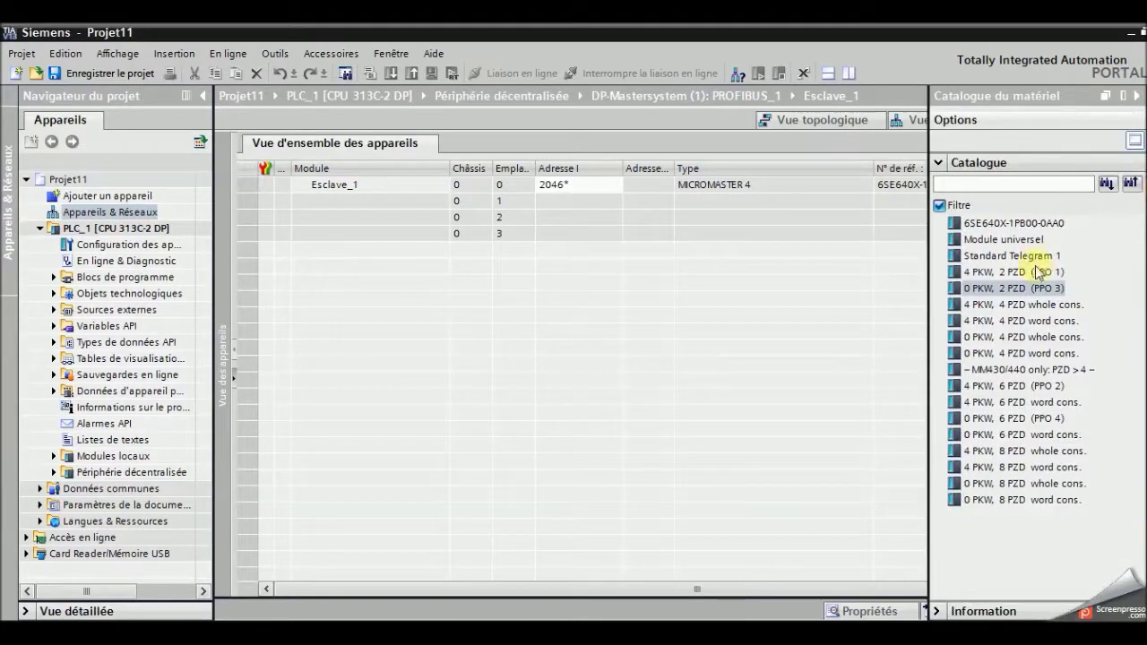
{"action": "left_click_drag", "start_coordinate": [1013, 287], "coordinate": [656, 206]}
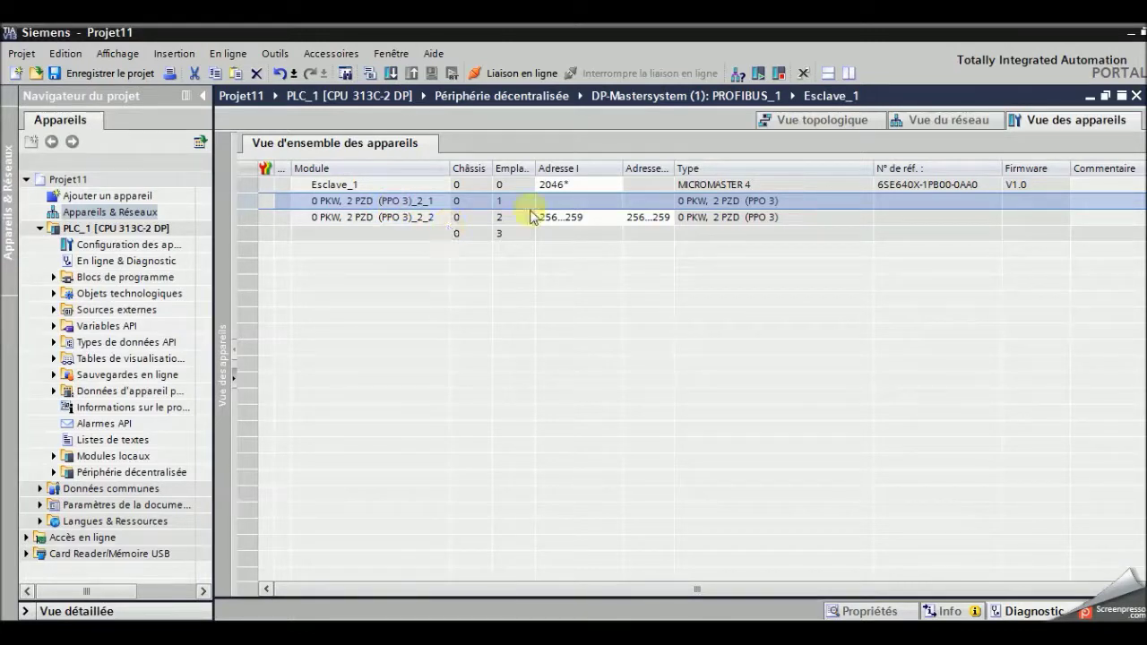
{"action": "left_click_drag", "start_coordinate": [674, 170], "coordinate": [709, 174]}
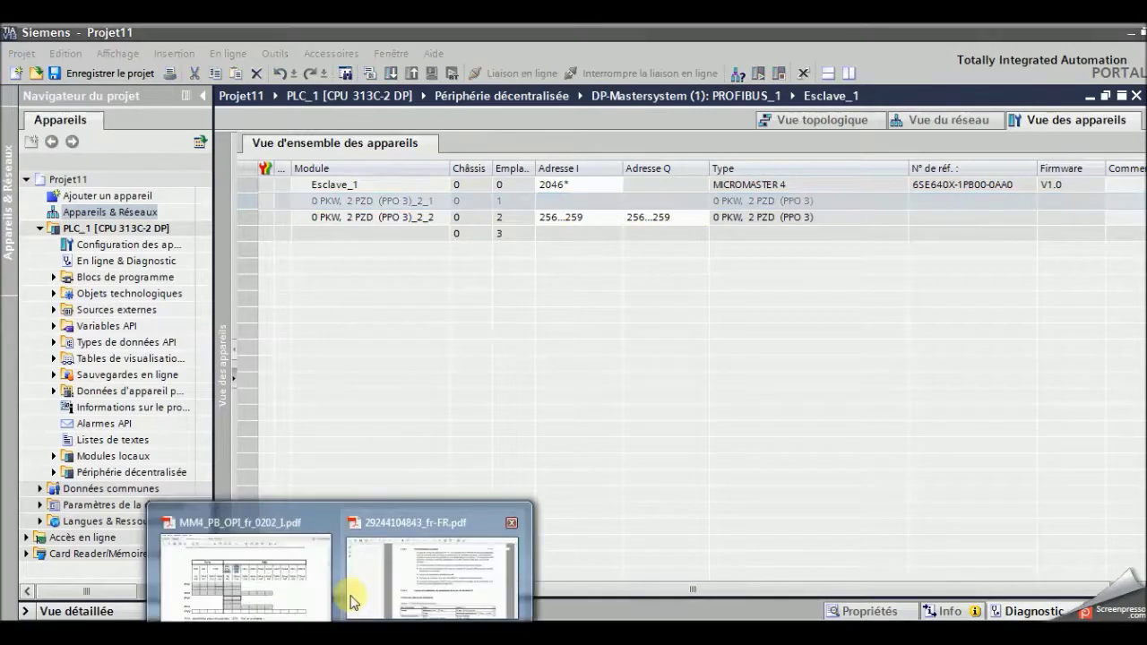
Step: Return to the MM4_PB_OPI_fr_0202_I.pdf manual and examine the STW1/HSW and ZSW1/HIW word pairs and the abbreviation legend under the PPO table
{"action": "left_click", "coordinate": [309, 587]}
{"action": "left_click", "coordinate": [455, 265]}
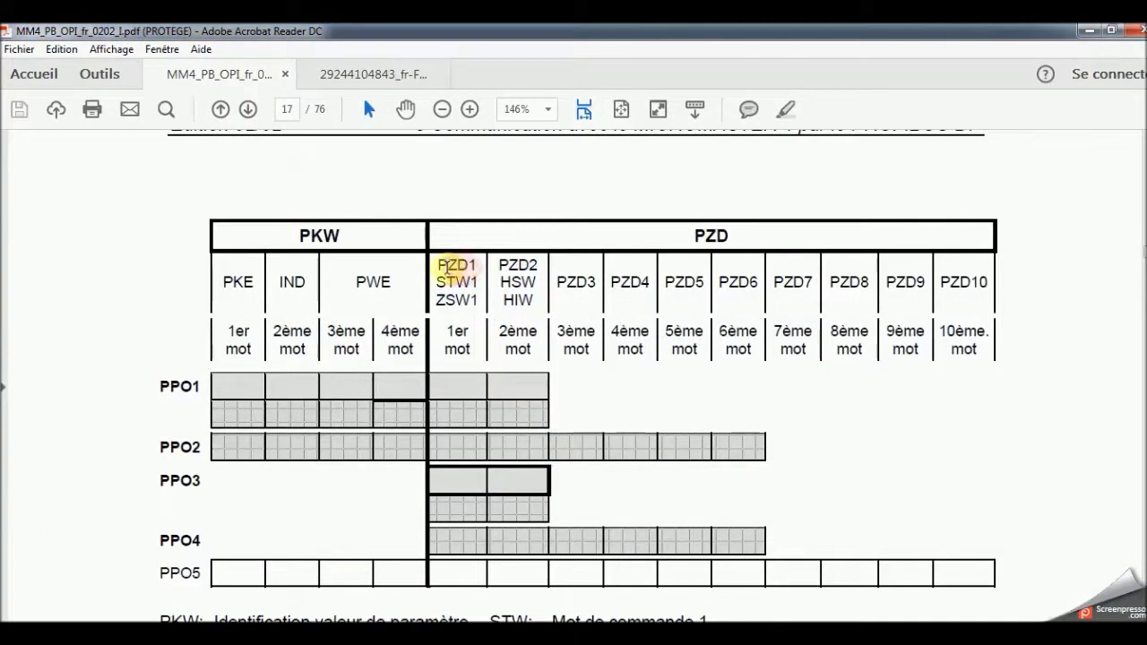
{"action": "left_click_drag", "start_coordinate": [435, 277], "coordinate": [530, 282]}
{"action": "left_click", "coordinate": [540, 283]}
{"action": "double_click", "coordinate": [540, 282]}
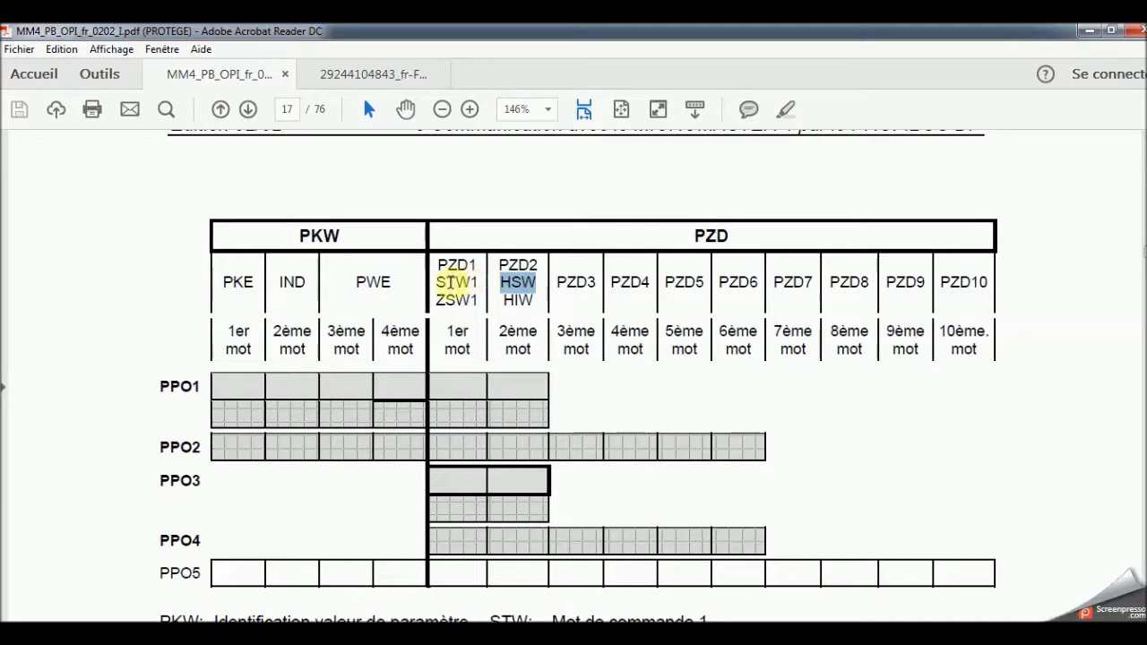
{"action": "left_click_drag", "start_coordinate": [437, 301], "coordinate": [530, 301]}
{"action": "left_click", "coordinate": [528, 301]}
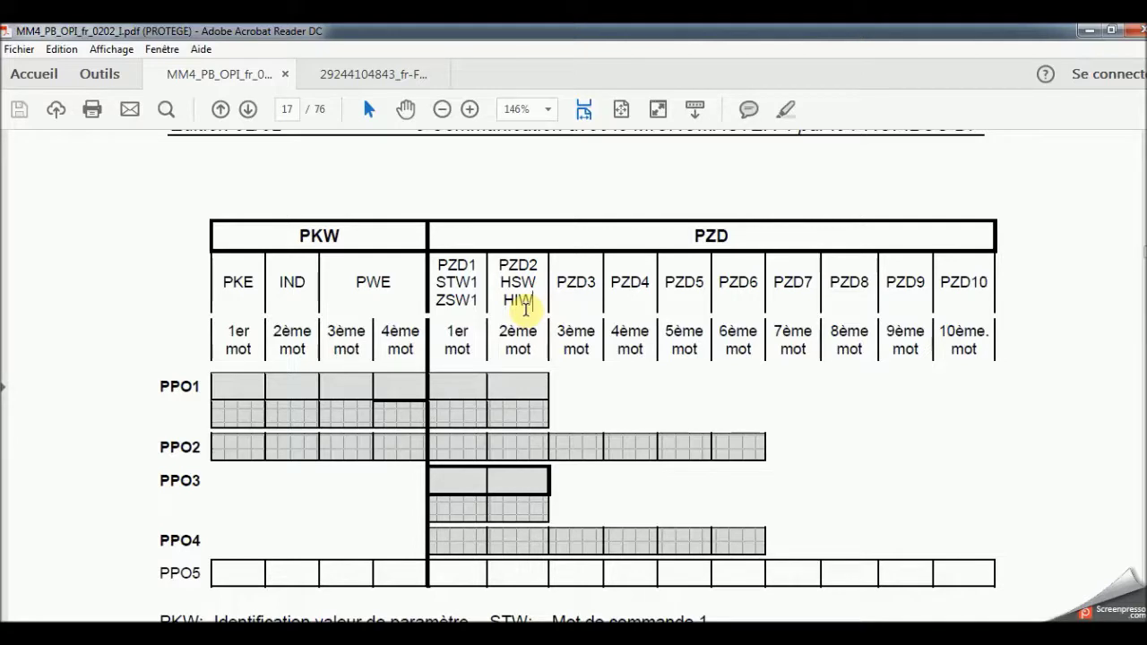
{"action": "left_click_drag", "start_coordinate": [526, 307], "coordinate": [532, 283]}
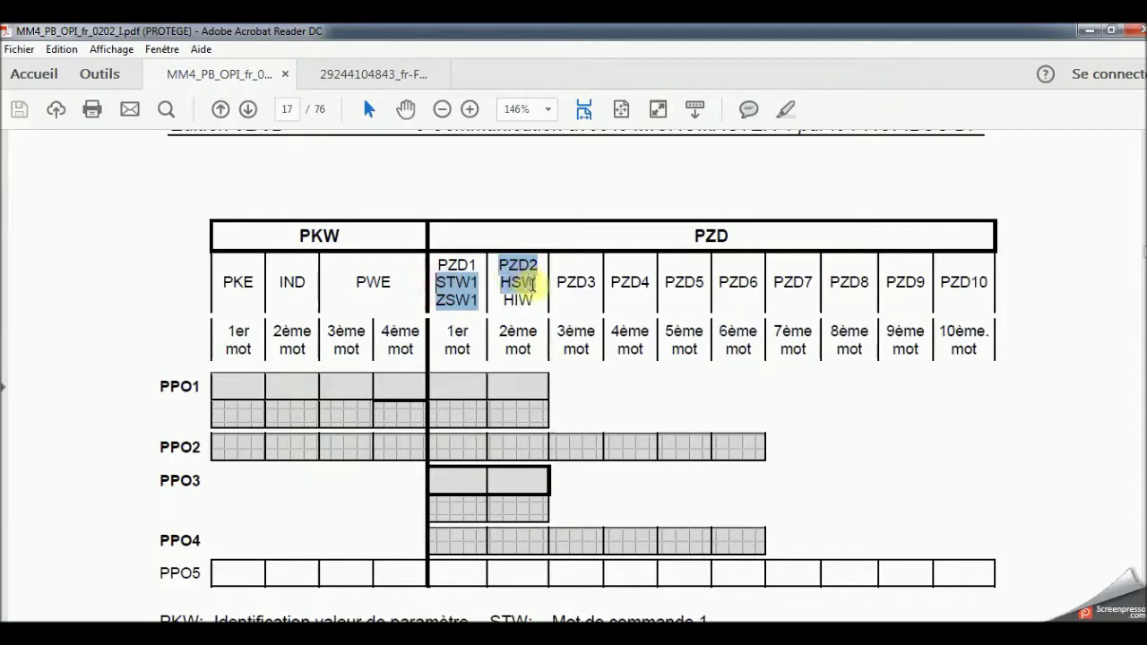
{"action": "left_click", "coordinate": [485, 294]}
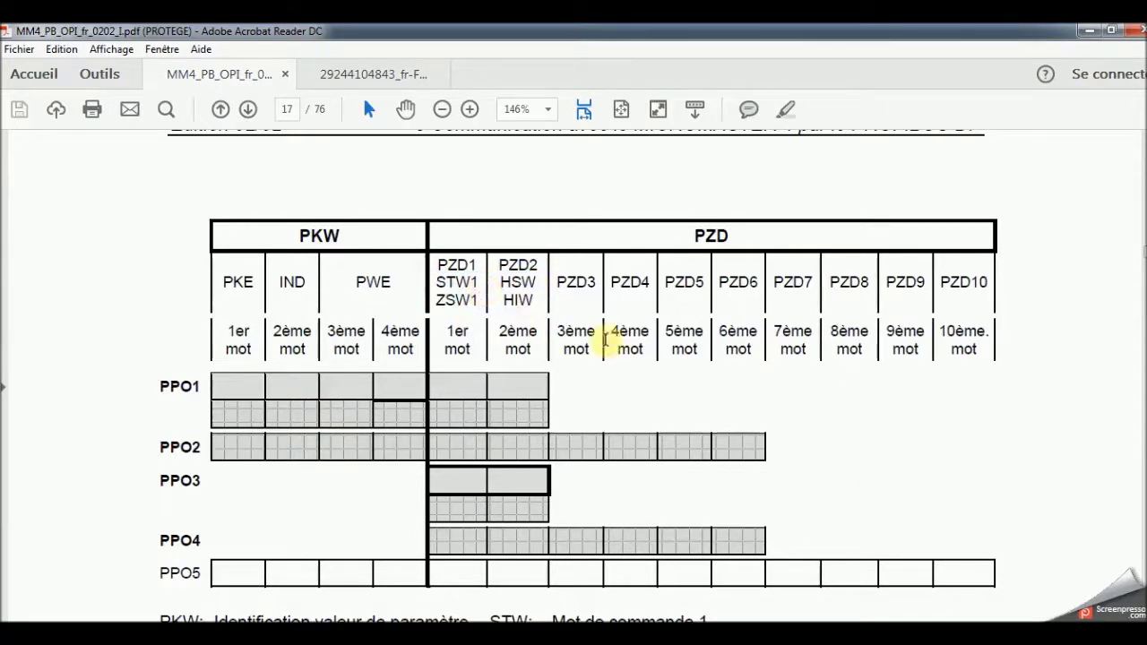
{"action": "scroll", "coordinate": [580, 376], "scroll_direction": "down", "scroll_amount": 1}
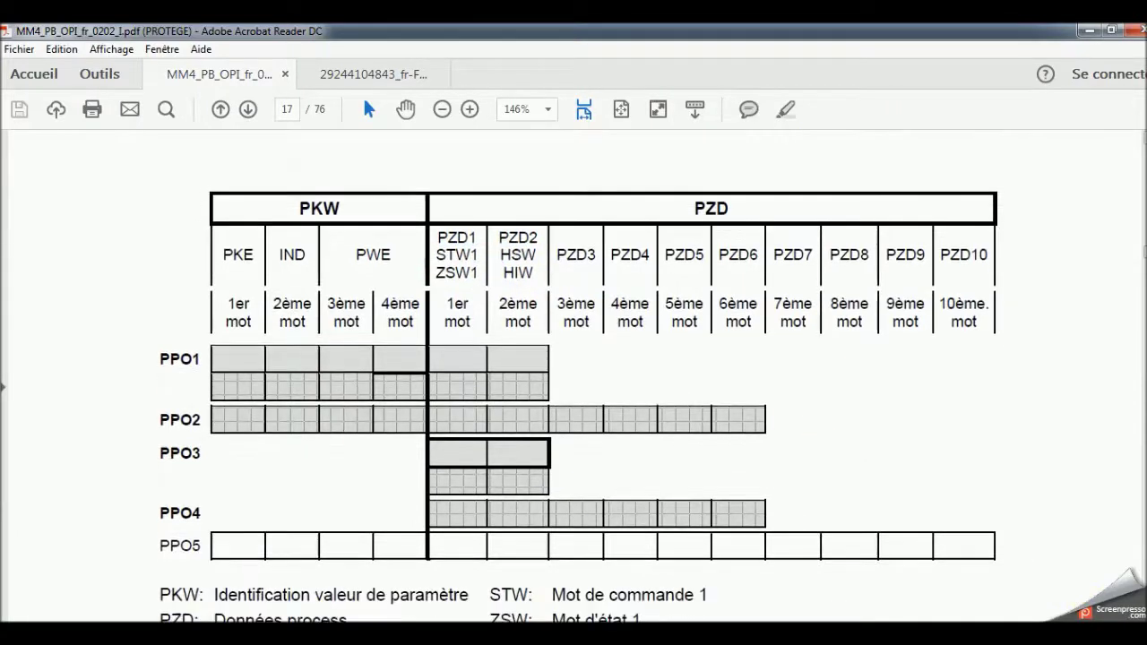
{"action": "scroll", "coordinate": [950, 599], "scroll_direction": "down", "scroll_amount": 3}
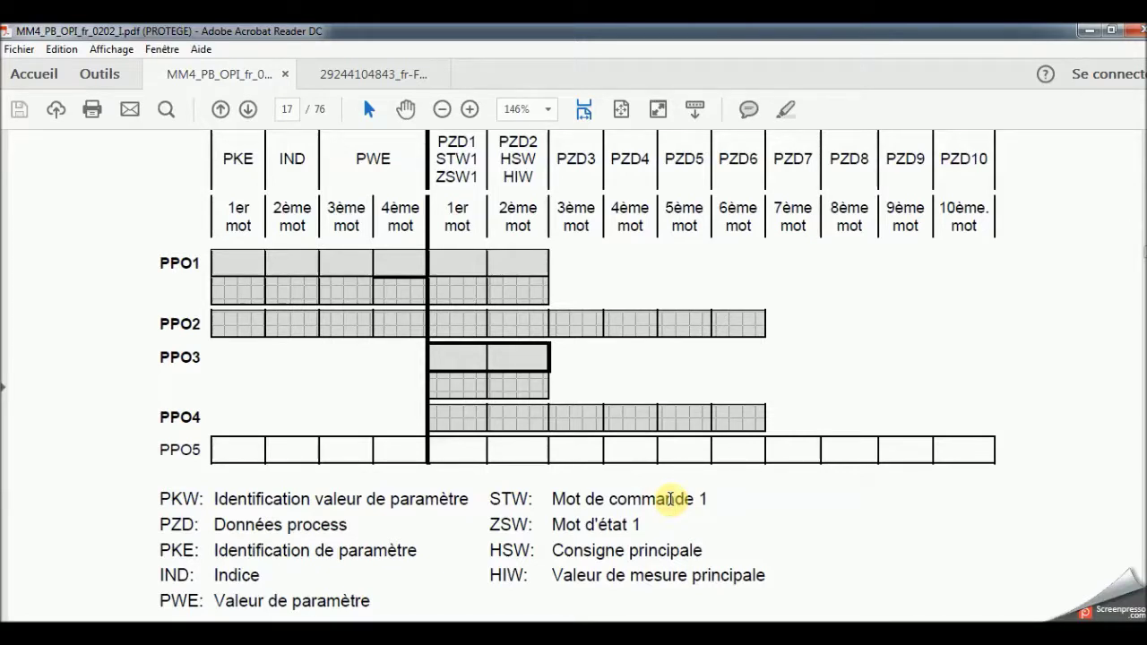
Step: Switch to the browser and examine the P0700 command source setting in the 420_COM_18947054_fr_0404.pdf document
{"action": "mouse_move", "coordinate": [341, 634]}
{"action": "key", "text": "alt+Tab"}
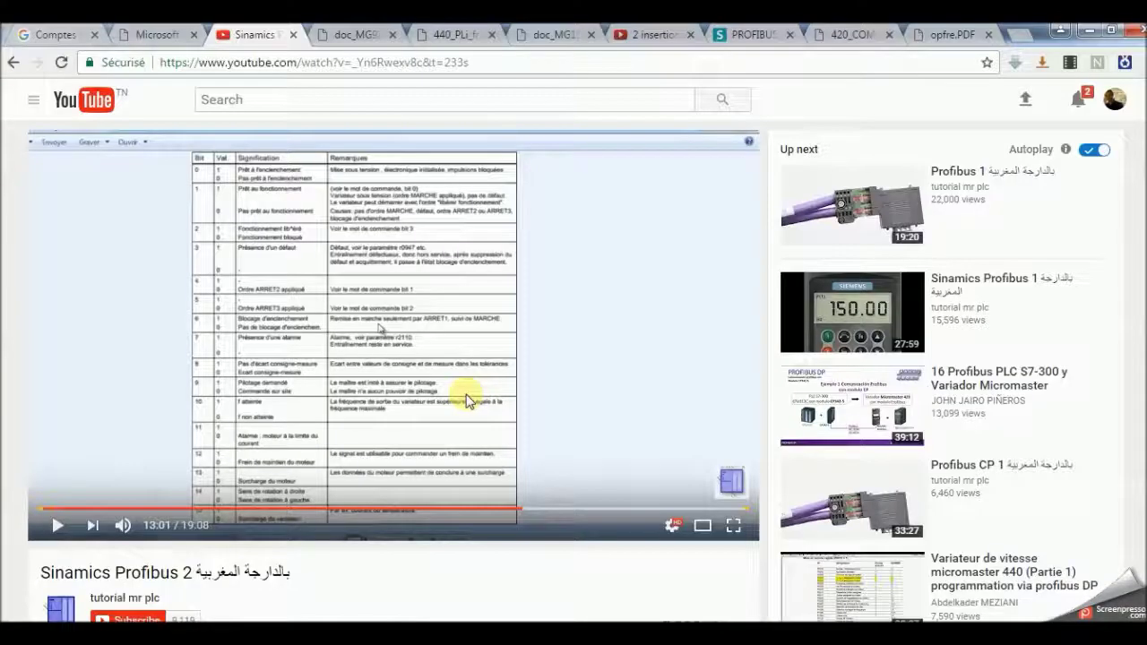
{"action": "left_click", "coordinate": [857, 27]}
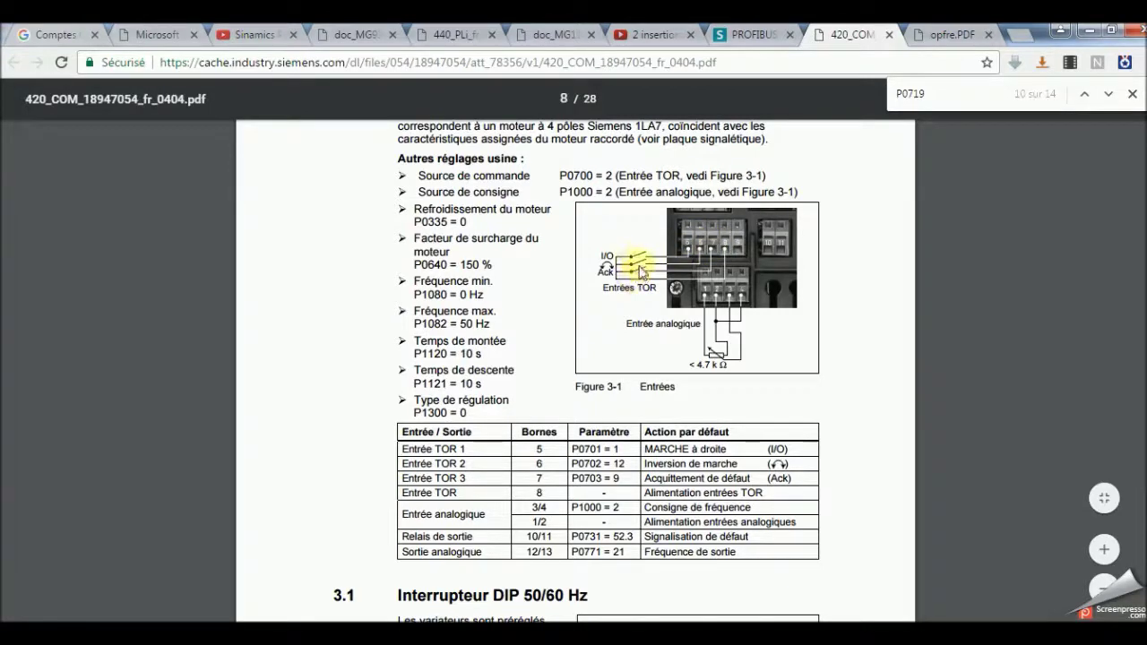
{"action": "double_click", "coordinate": [608, 177]}
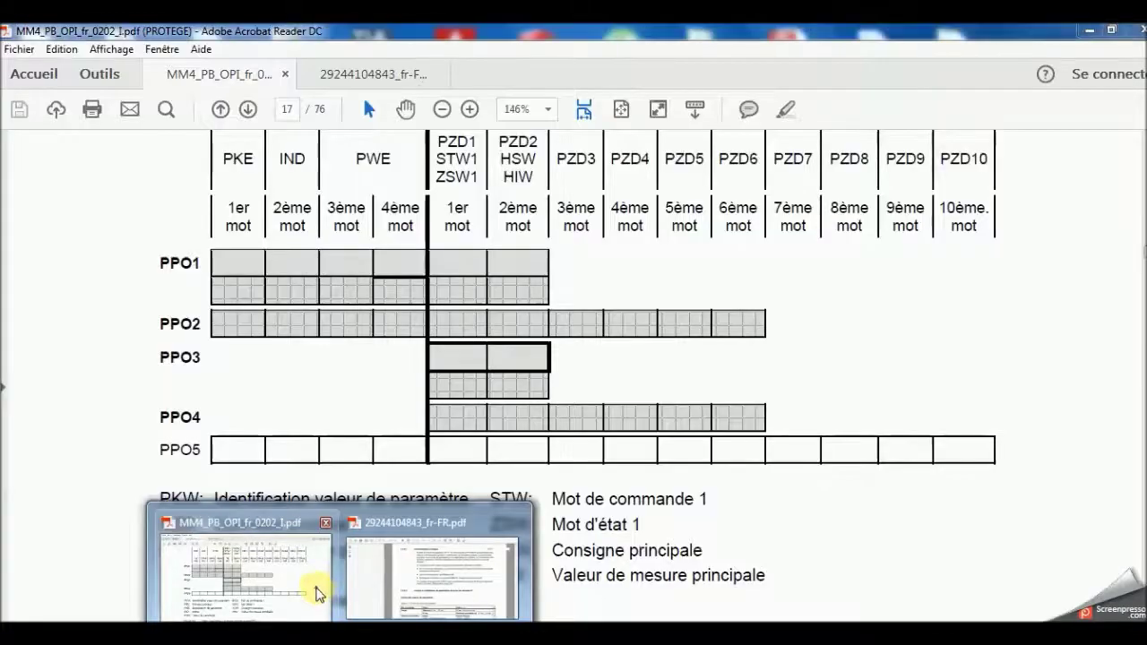
Step: Switch back to the MM4_PB_OPI_fr_0202_I.pdf manual, review STW1 and find the control word bit table on page 21
{"action": "left_click", "coordinate": [318, 594]}
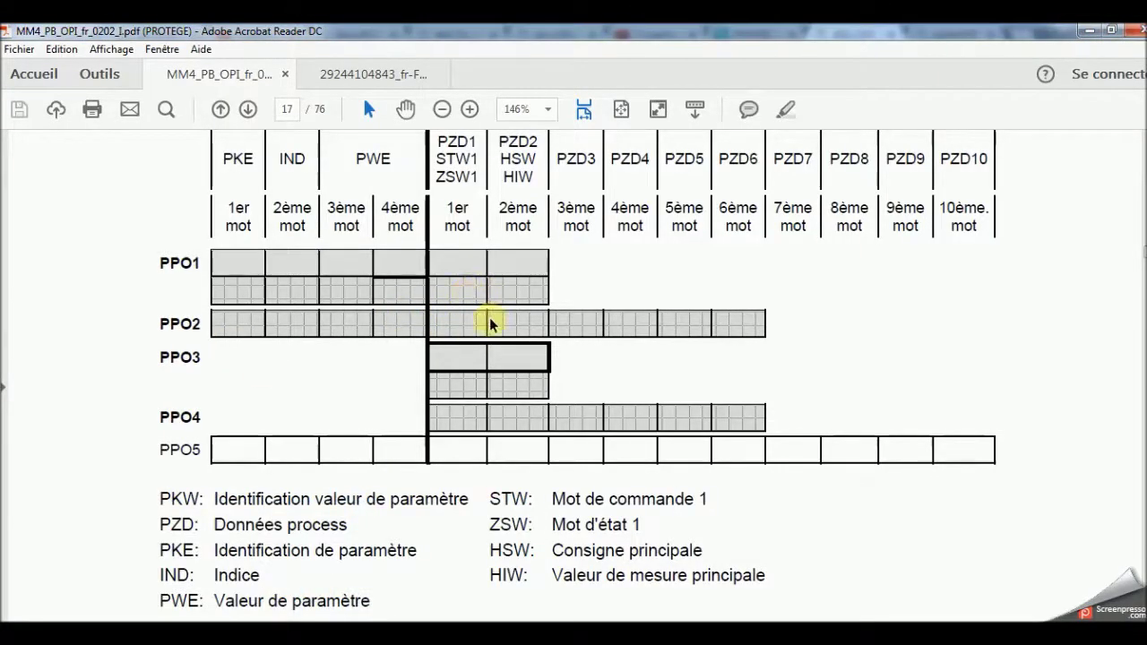
{"action": "left_click_drag", "start_coordinate": [436, 157], "coordinate": [482, 161]}
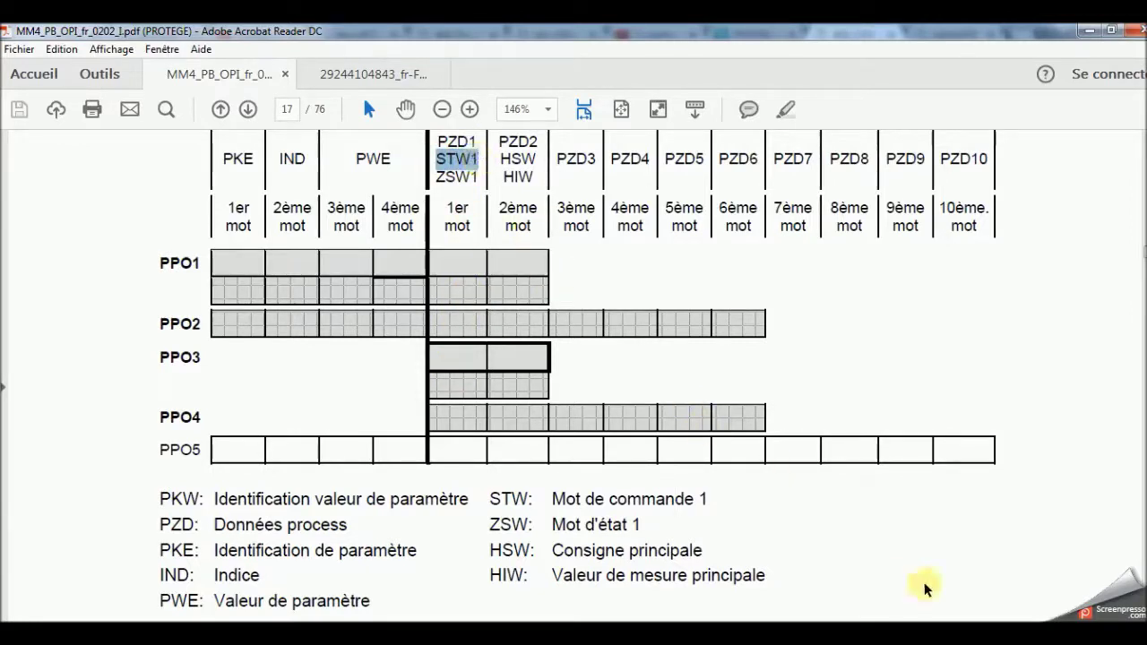
{"action": "scroll", "coordinate": [577, 376], "scroll_direction": "down", "scroll_amount": 5}
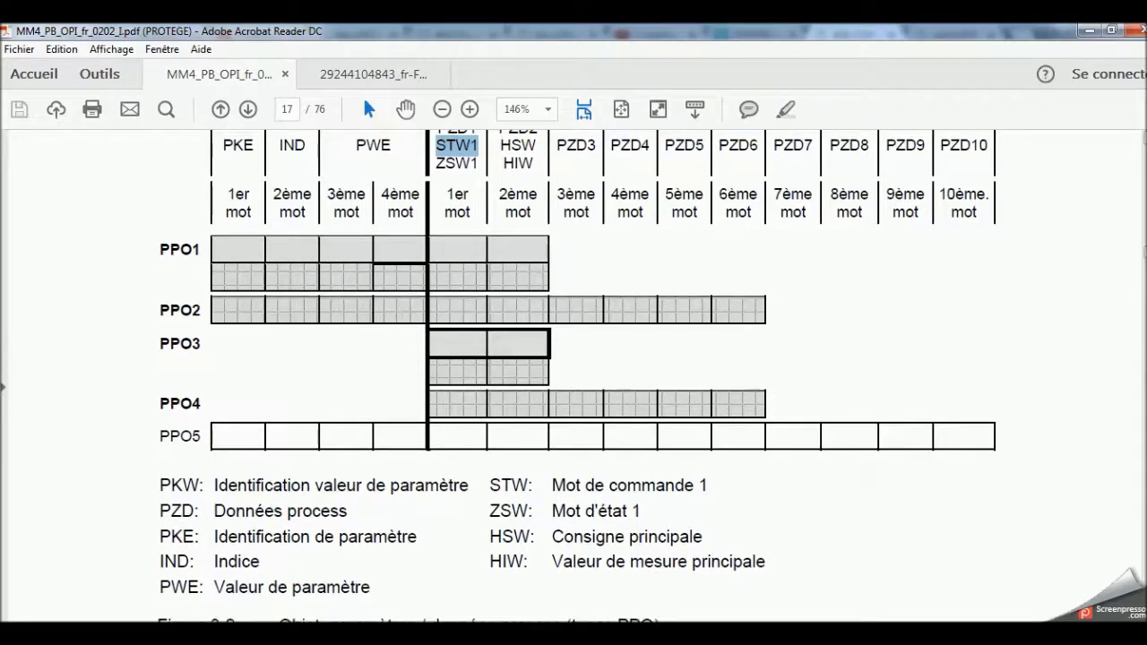
{"action": "scroll", "coordinate": [577, 376], "scroll_direction": "down", "scroll_amount": 15}
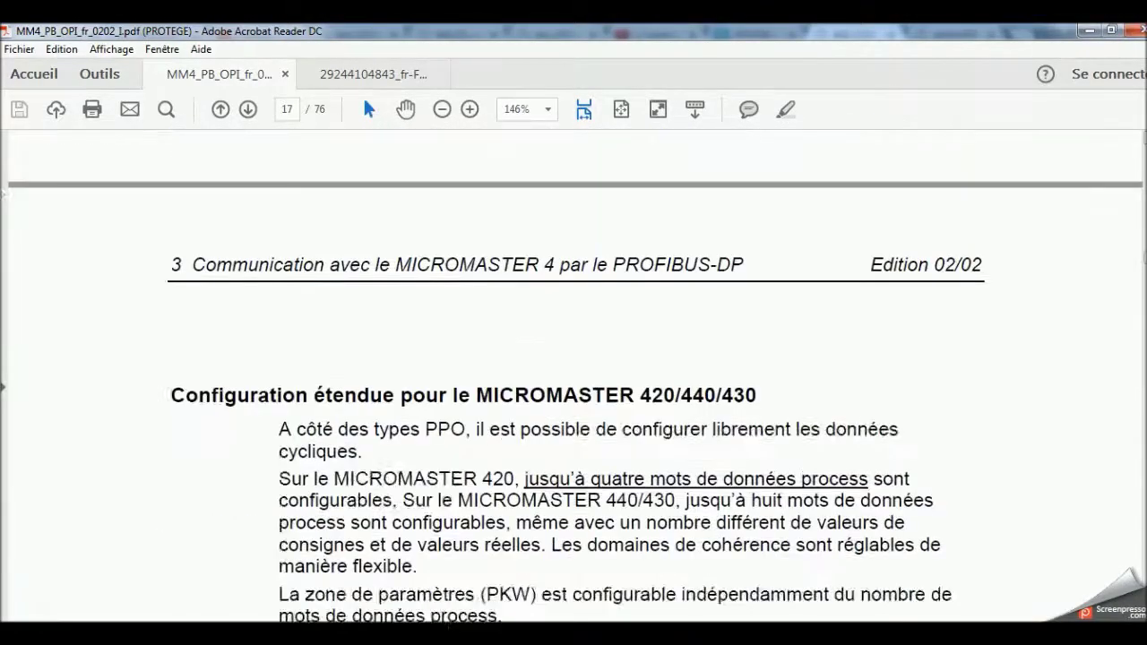
{"action": "scroll", "coordinate": [577, 377], "scroll_direction": "down", "scroll_amount": 15}
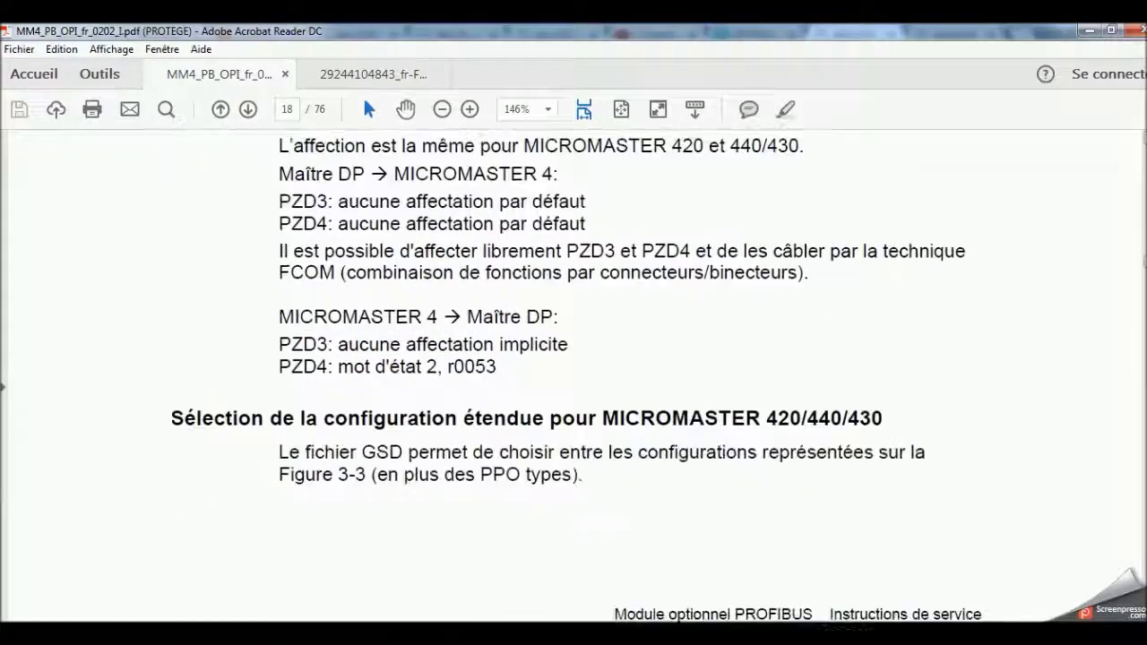
{"action": "scroll", "coordinate": [578, 377], "scroll_direction": "down", "scroll_amount": 15}
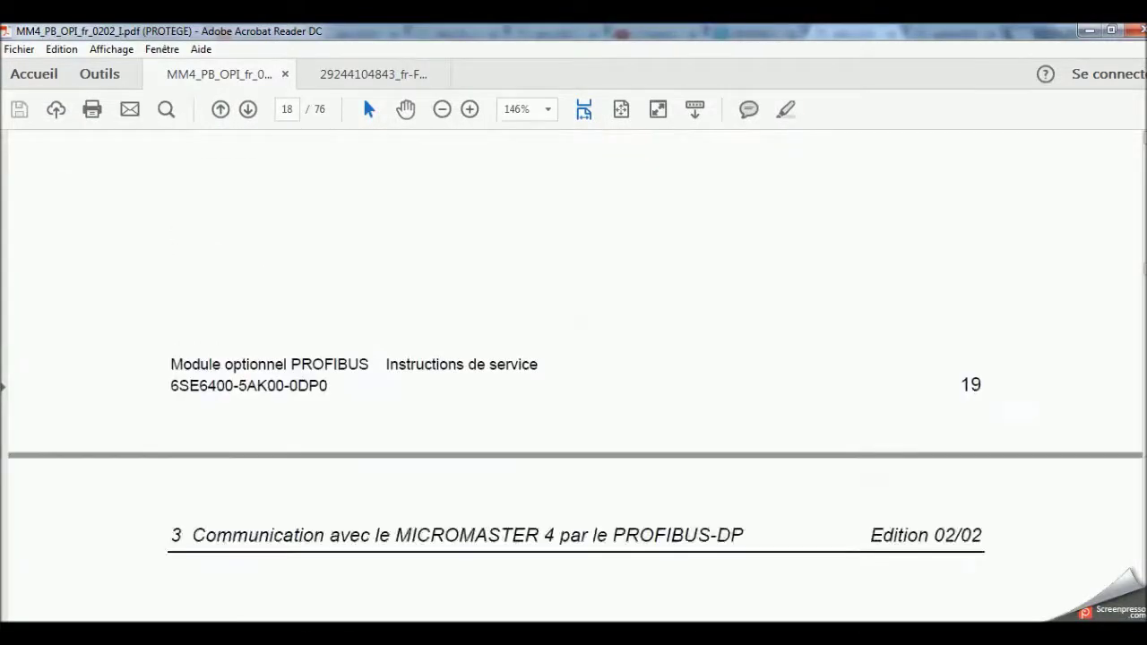
{"action": "scroll", "coordinate": [577, 376], "scroll_direction": "down", "scroll_amount": 15}
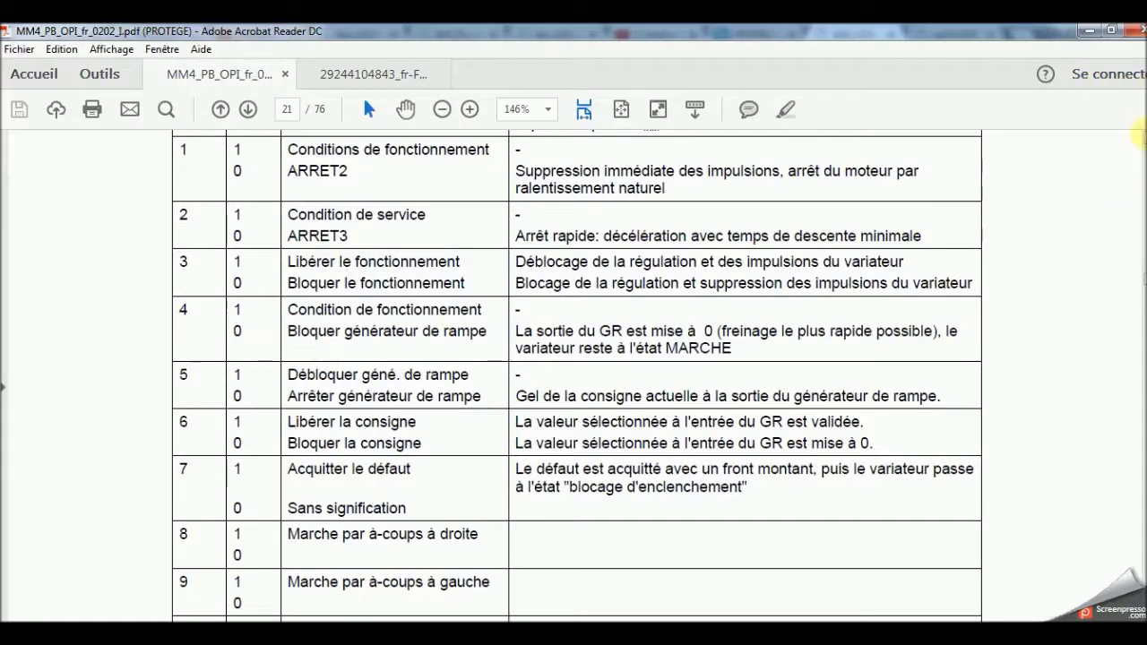
{"action": "scroll", "coordinate": [1138, 134], "scroll_direction": "up", "scroll_amount": 2}
{"action": "scroll", "coordinate": [1140, 136], "scroll_direction": "up", "scroll_amount": 1}
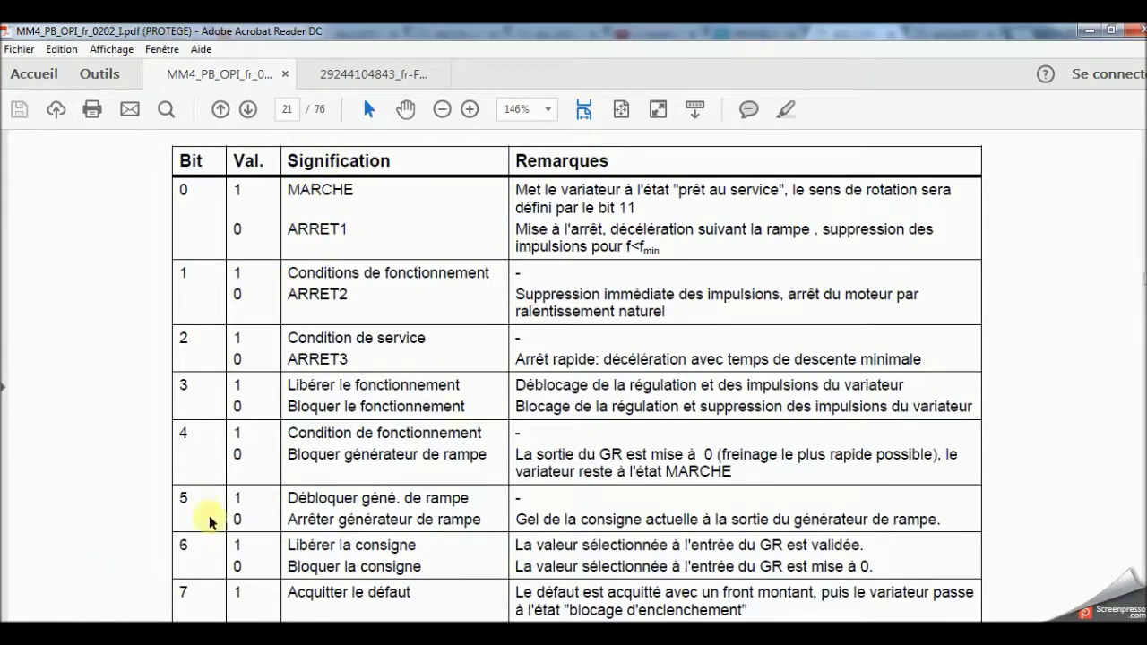
Step: Switch to TIA Portal and add the startup organization block COMPLETE RESTART [OB 100] in CONT language to PLC_1's program blocks
{"action": "key", "text": "alt+Tab"}
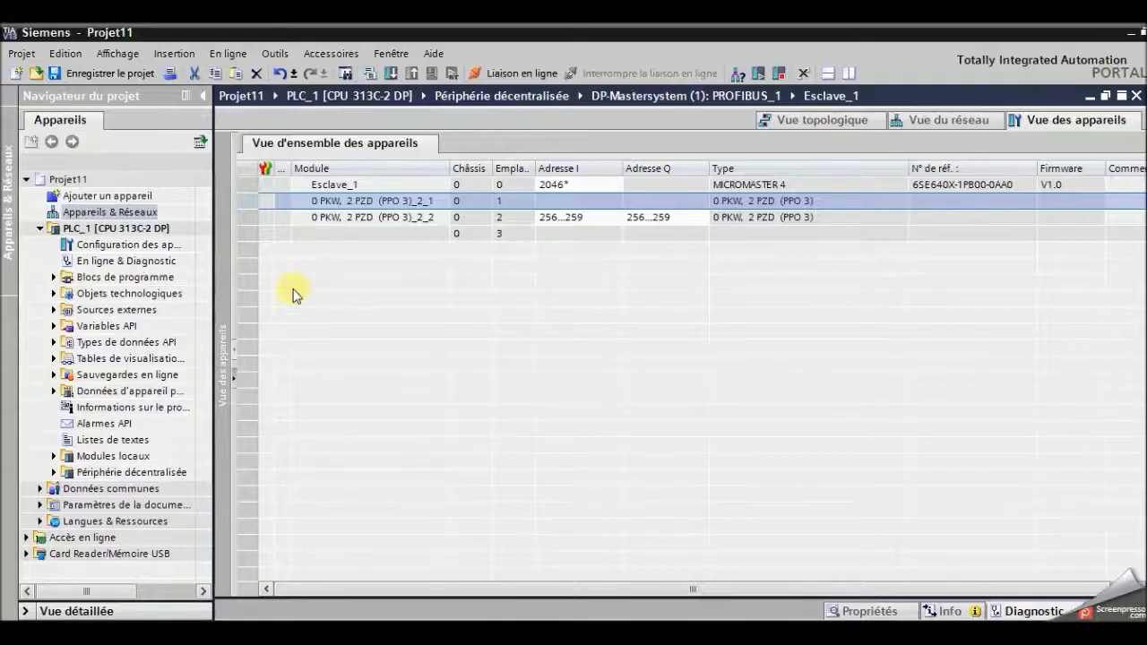
{"action": "left_click", "coordinate": [64, 280]}
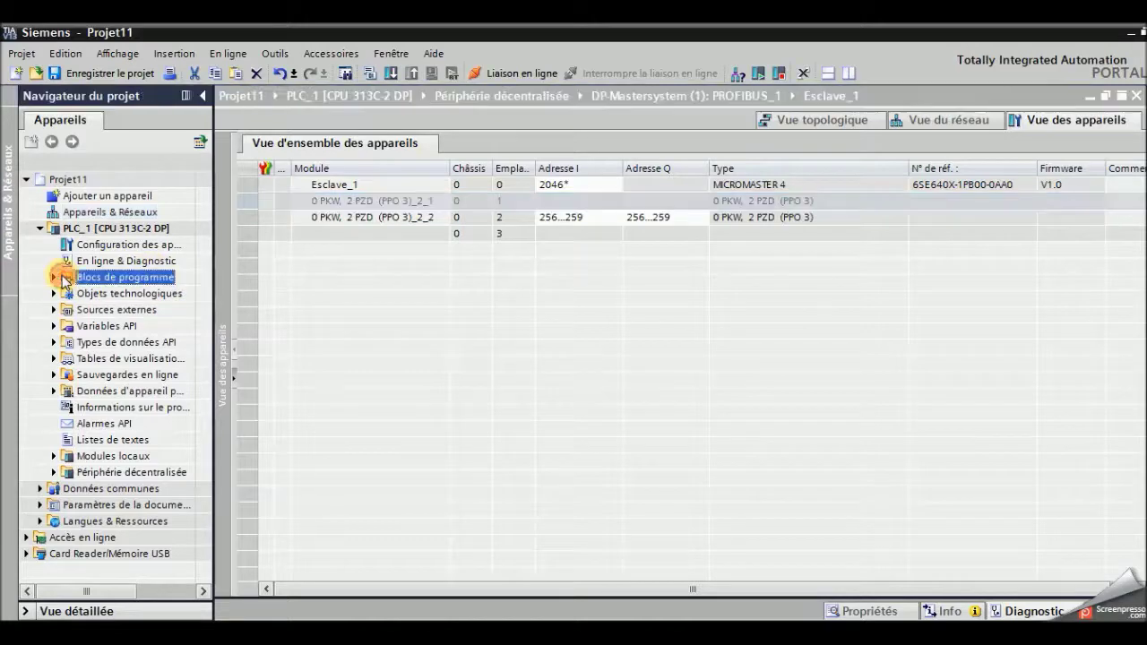
{"action": "left_click", "coordinate": [54, 276]}
{"action": "left_click", "coordinate": [92, 296]}
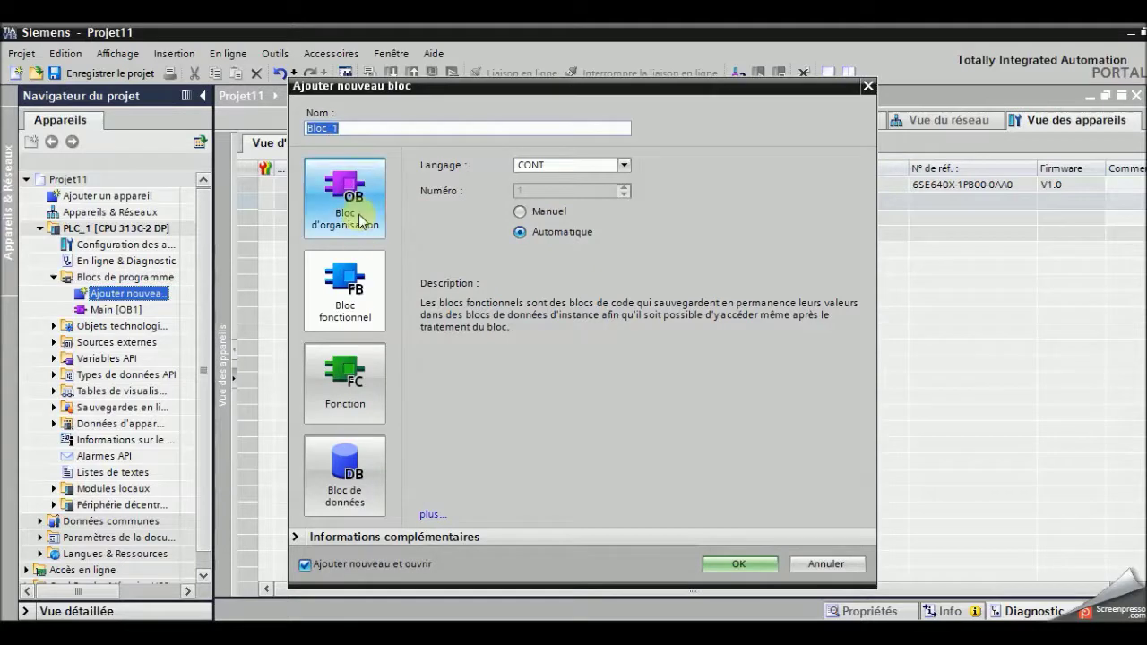
{"action": "left_click", "coordinate": [354, 208]}
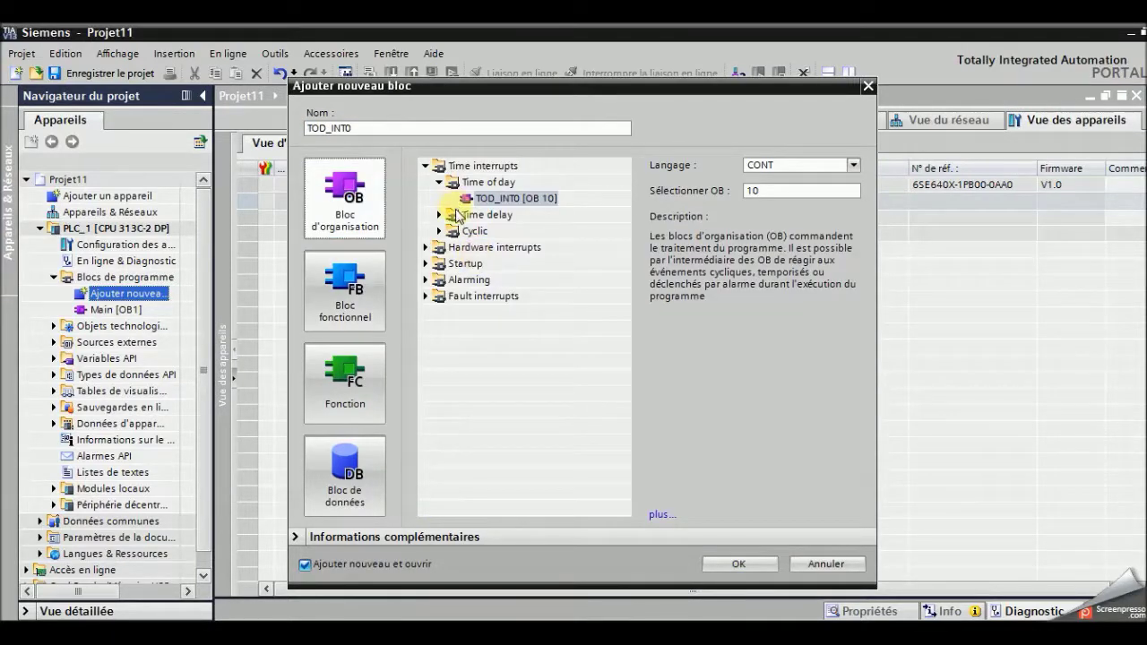
{"action": "left_click", "coordinate": [426, 263]}
{"action": "left_click", "coordinate": [466, 279]}
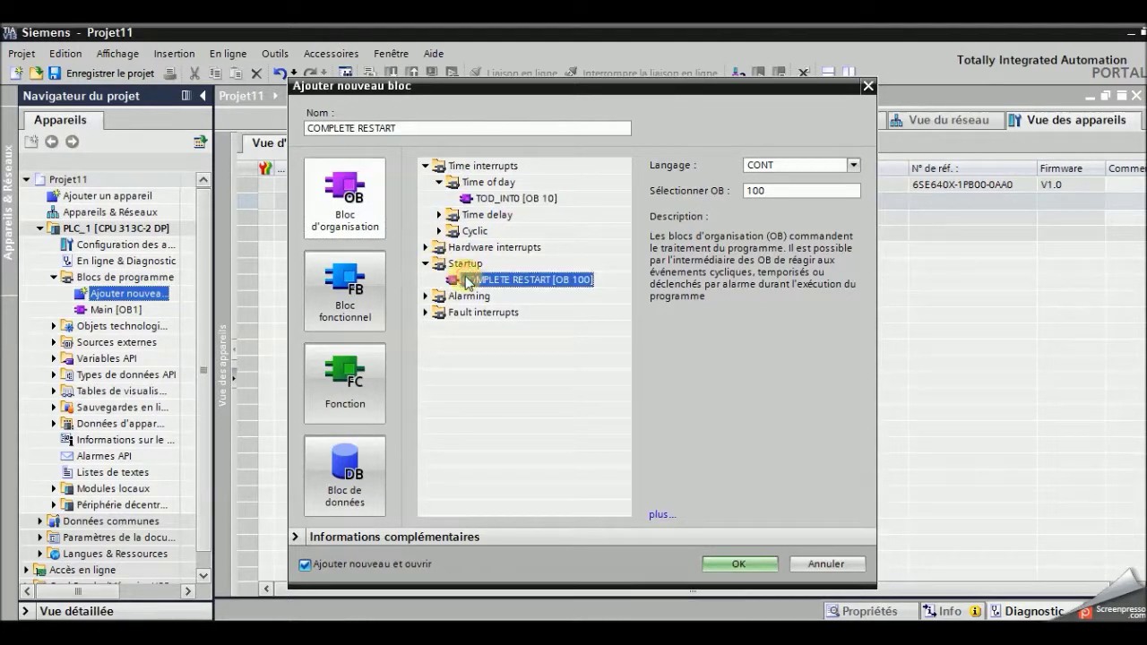
{"action": "double_click", "coordinate": [513, 280]}
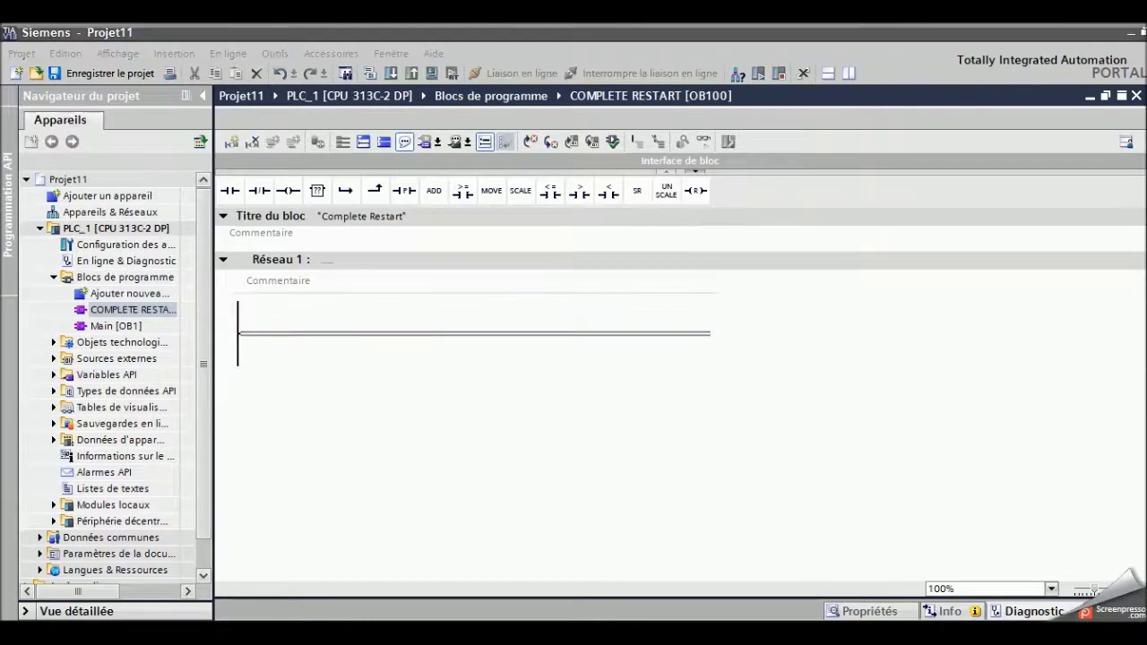
Step: Check bit 0 in the manual, switch to the document with the 0–15 bit table and title the table "STW1 : mot de commande"
{"action": "key", "text": "alt+Tab"}
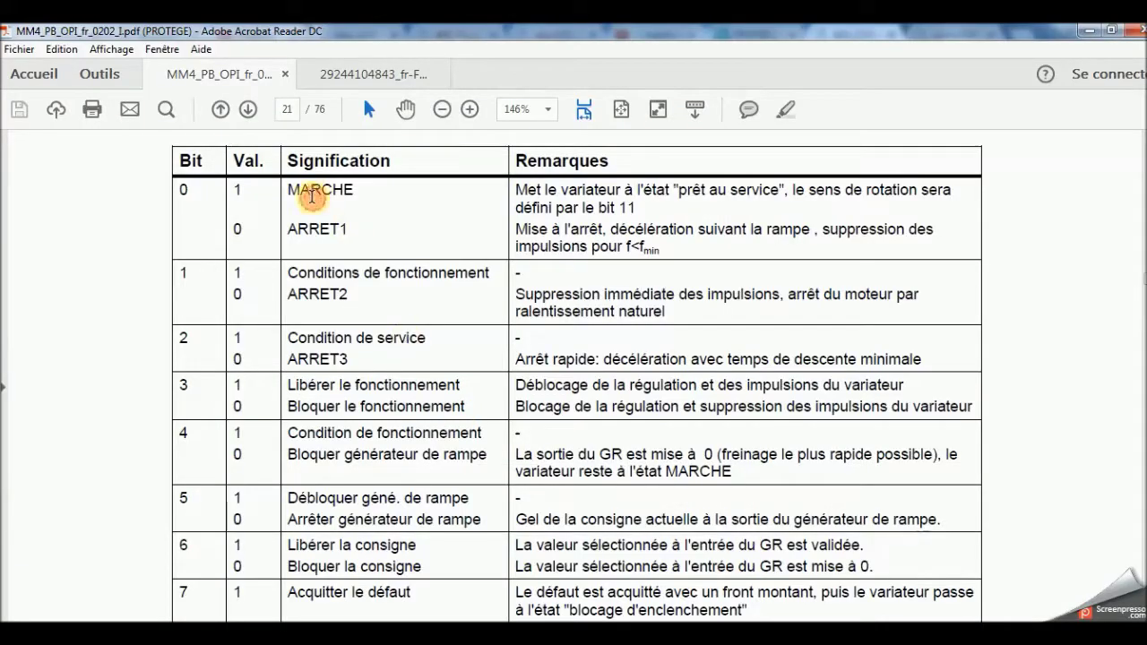
{"action": "left_click", "coordinate": [196, 188]}
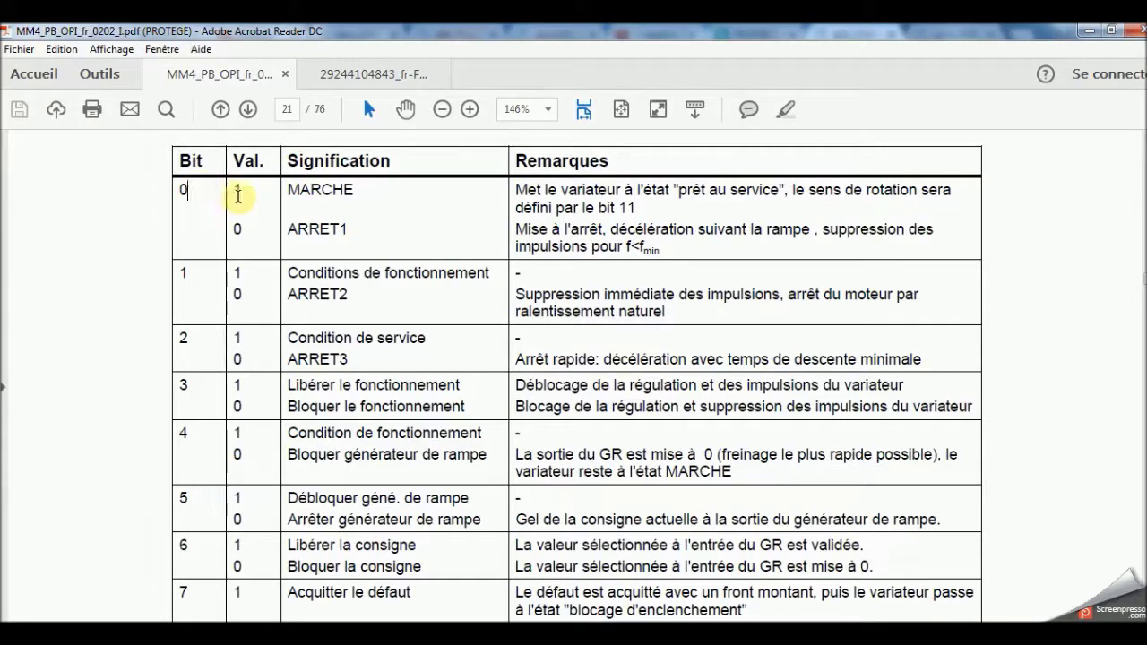
{"action": "key", "text": "alt+Tab"}
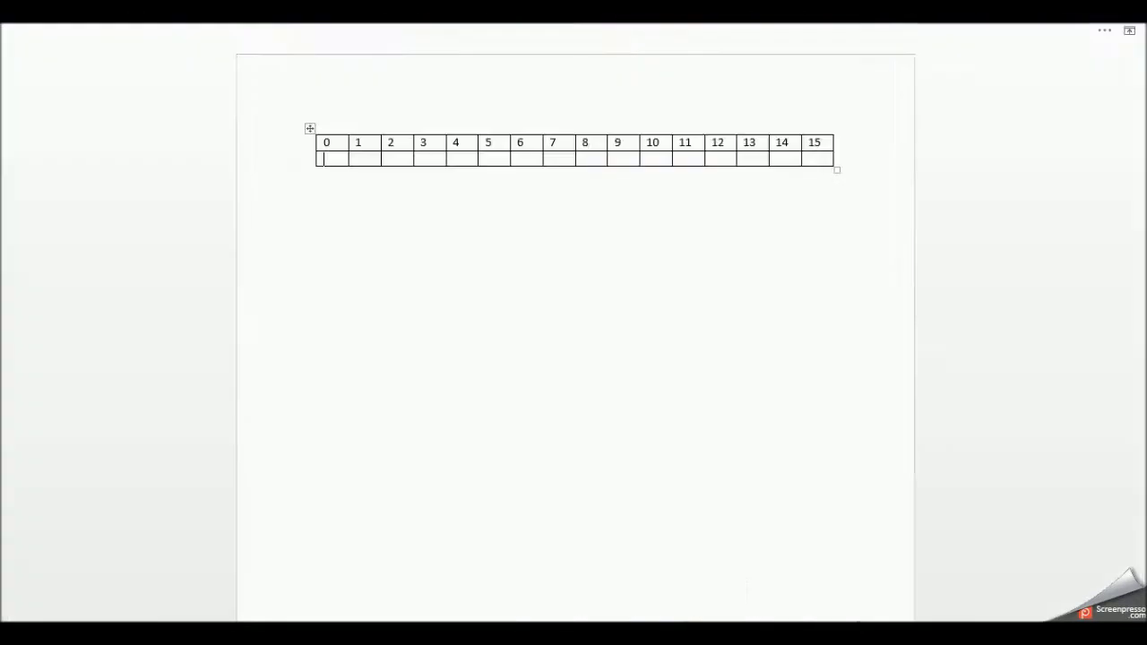
{"action": "left_click_drag", "start_coordinate": [310, 128], "coordinate": [310, 167]}
{"action": "left_click", "coordinate": [317, 140]}
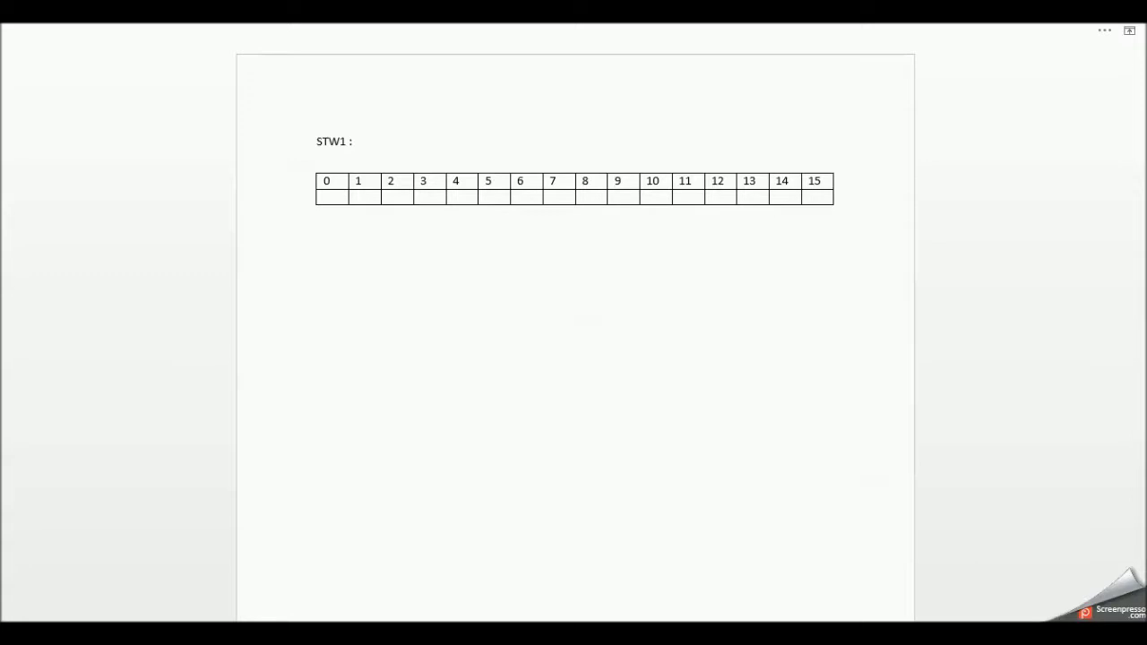
{"action": "type", "text": "t de commande"}
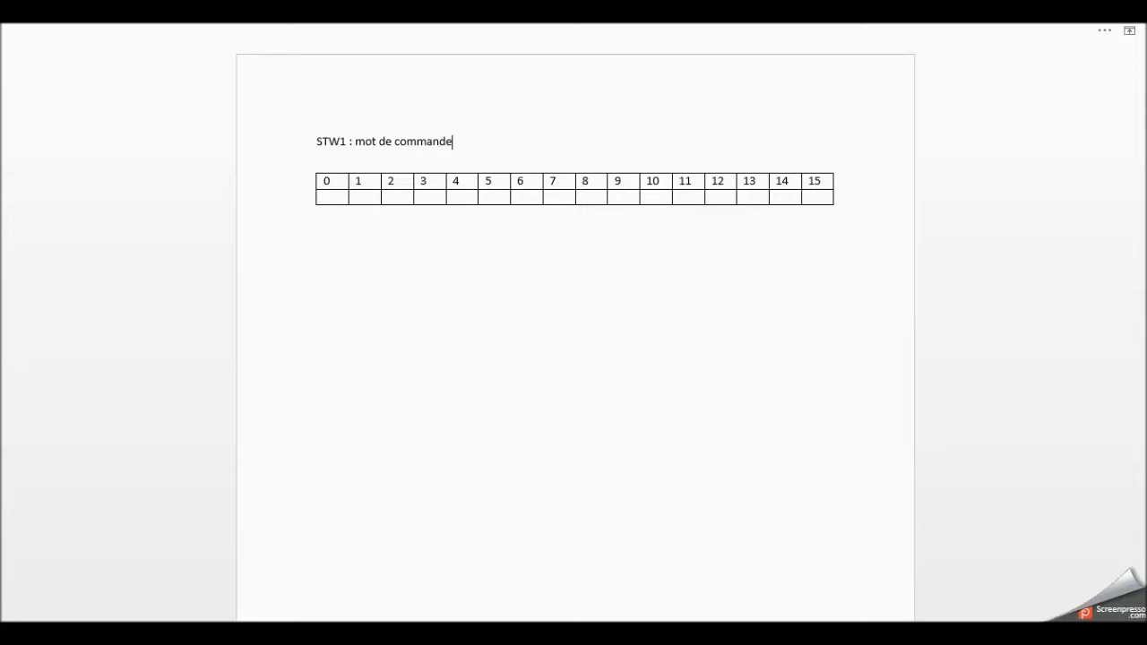
{"action": "left_click", "coordinate": [337, 196]}
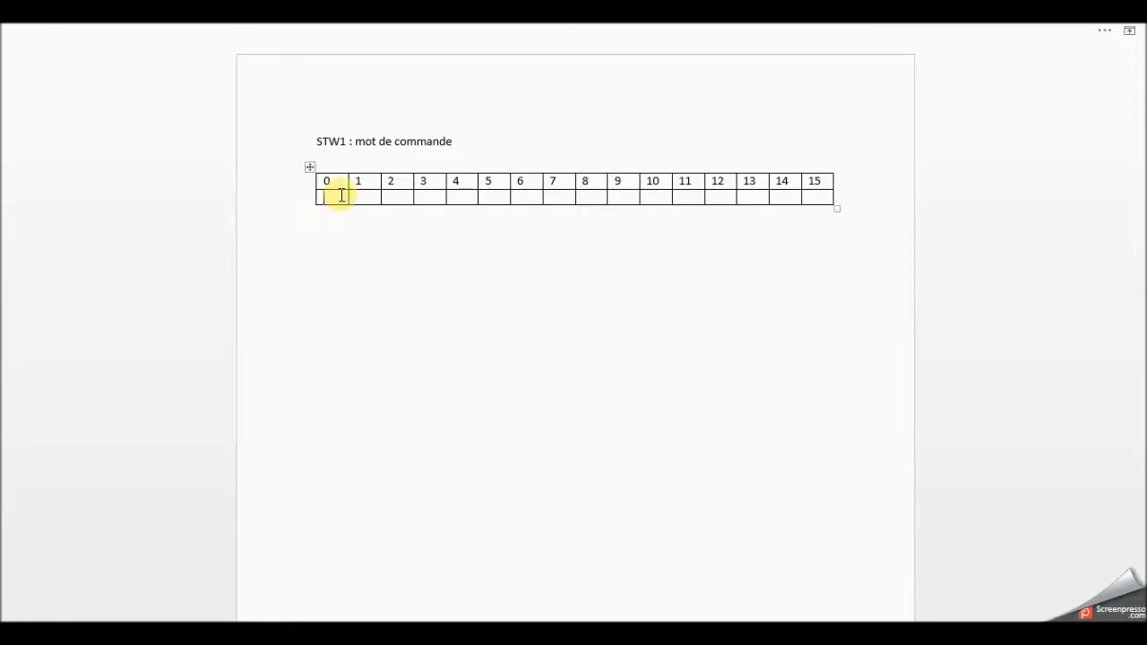
Step: Return to the MM4_PB_OPI_fr_0202_I.pdf manual and examine the values, meanings and remarks for control word bit 0
{"action": "left_click", "coordinate": [340, 633]}
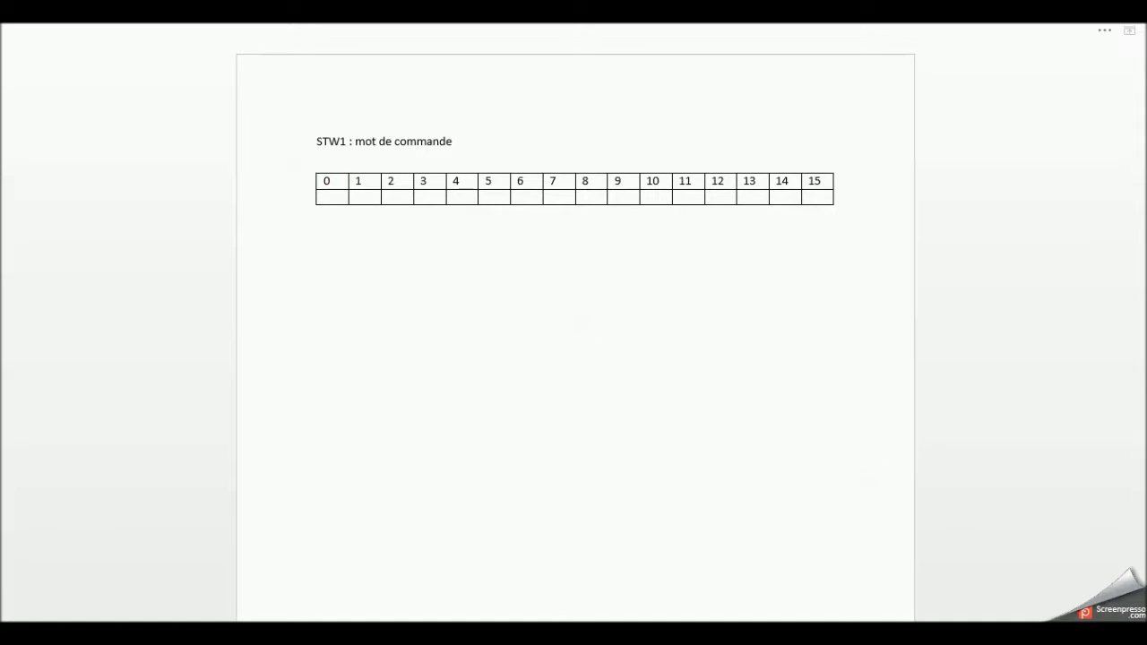
{"action": "left_click", "coordinate": [310, 583]}
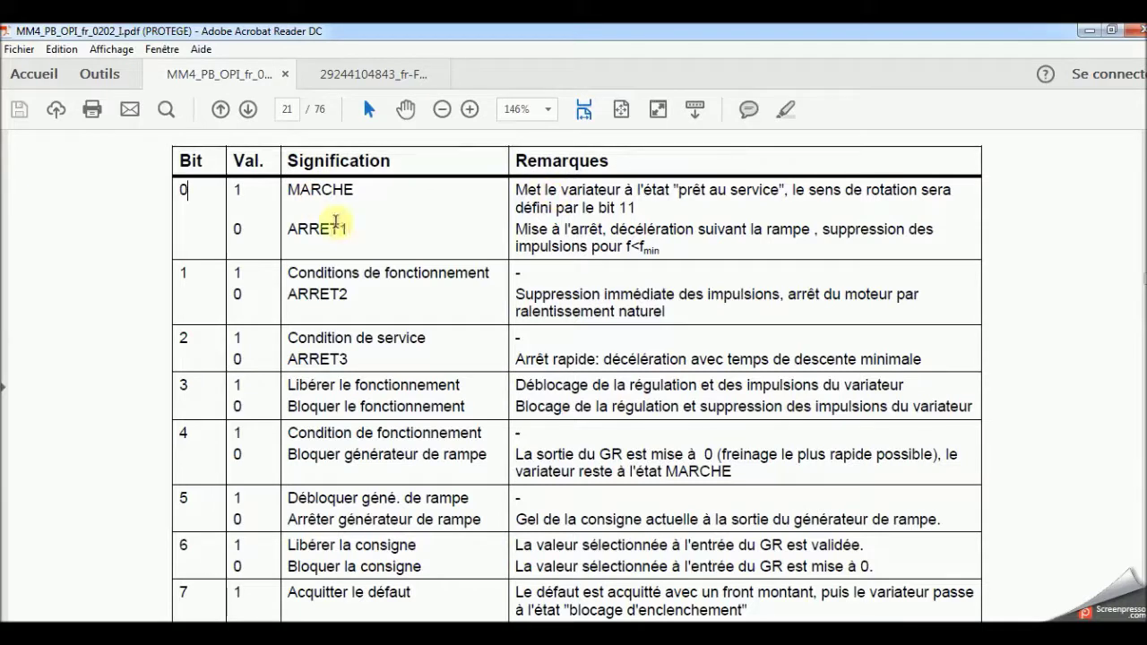
{"action": "double_click", "coordinate": [237, 190]}
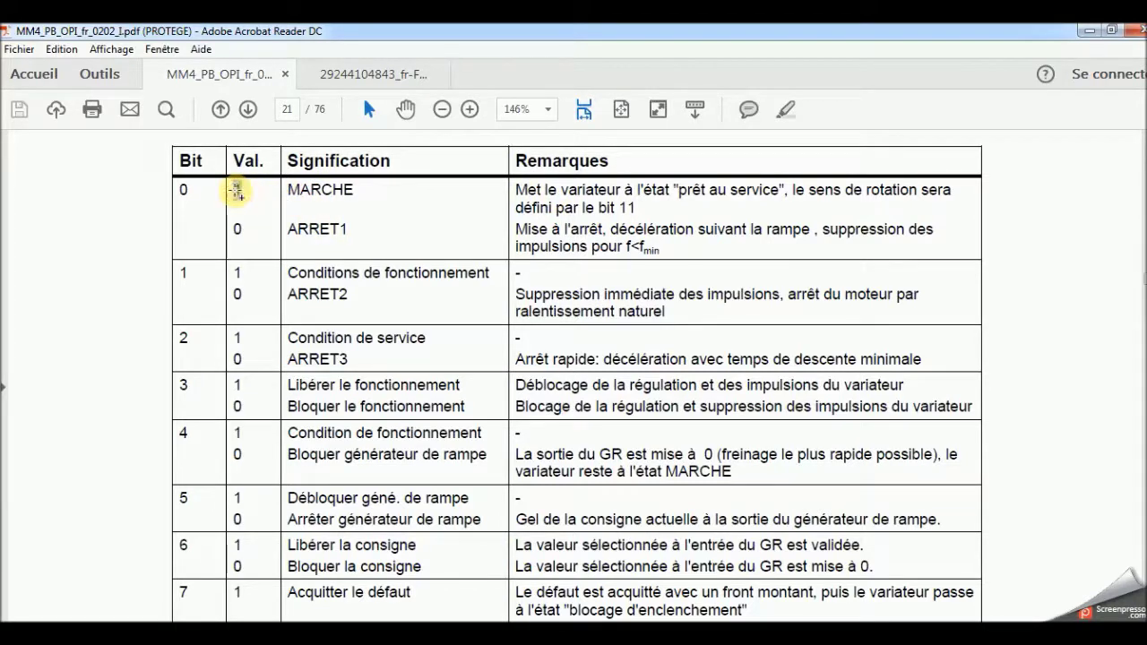
{"action": "left_click_drag", "start_coordinate": [679, 191], "coordinate": [778, 193]}
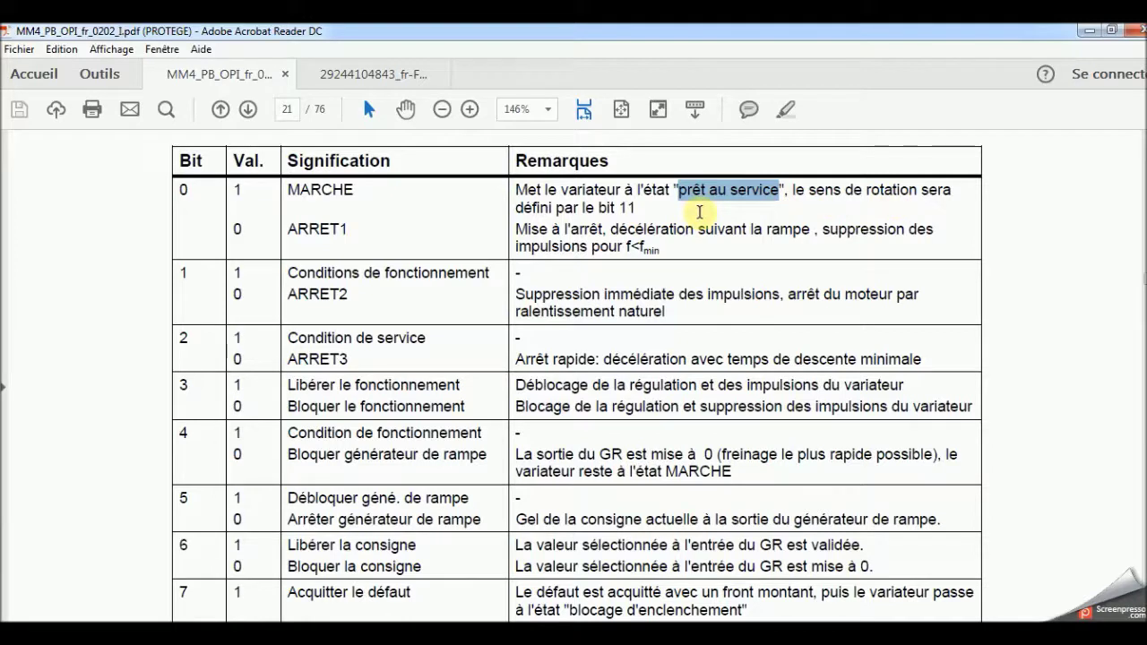
{"action": "left_click_drag", "start_coordinate": [598, 208], "coordinate": [637, 209]}
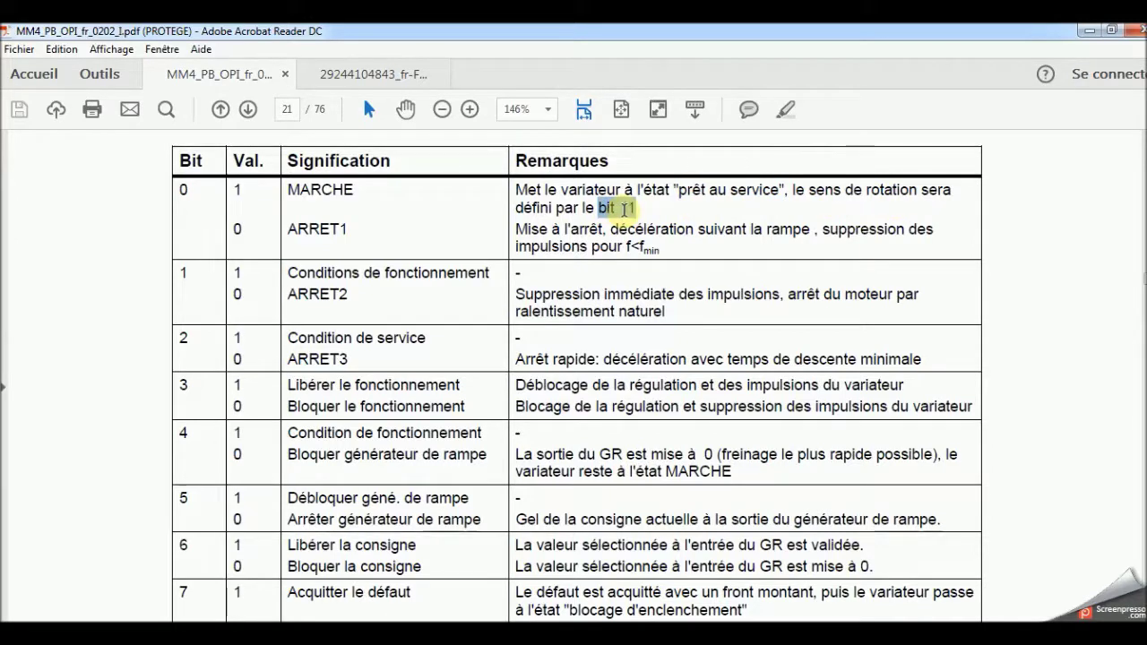
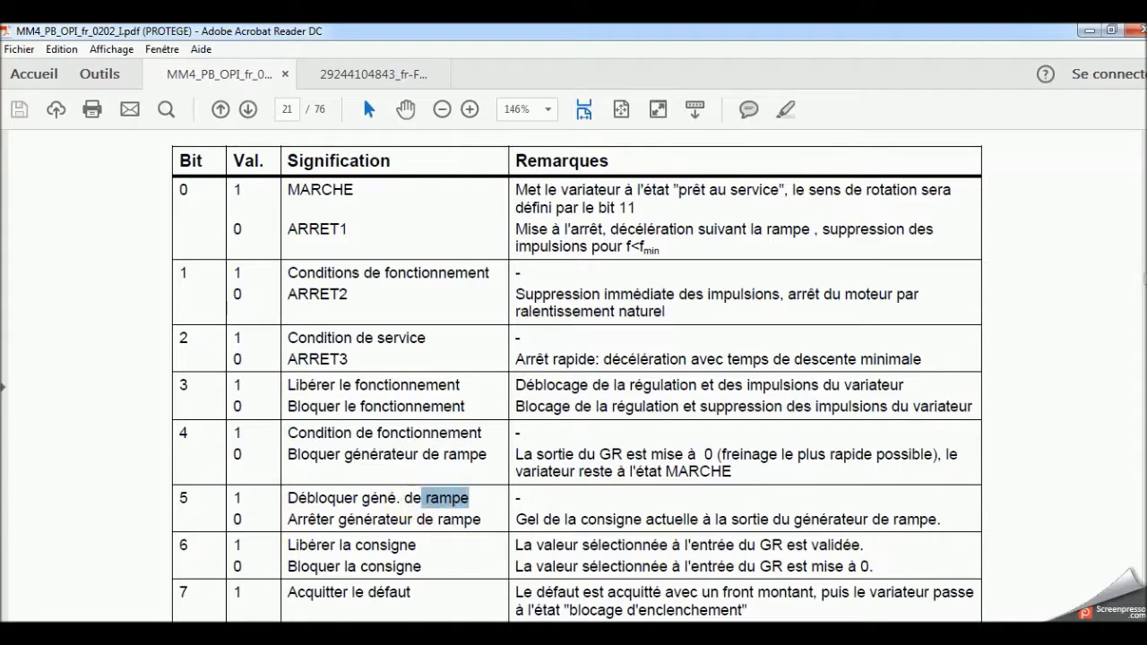
Step: Switch to the STW1 table document and enter 1 under bit 5
{"action": "key", "text": "alt+Tab"}
{"action": "left_click", "coordinate": [495, 194]}
{"action": "type", "text": "1"}
Step: Check the meaning of bit 6 in the manual, then enter 1 under bit 6 in the STW1 table document
{"action": "key", "text": "alt+Tab"}
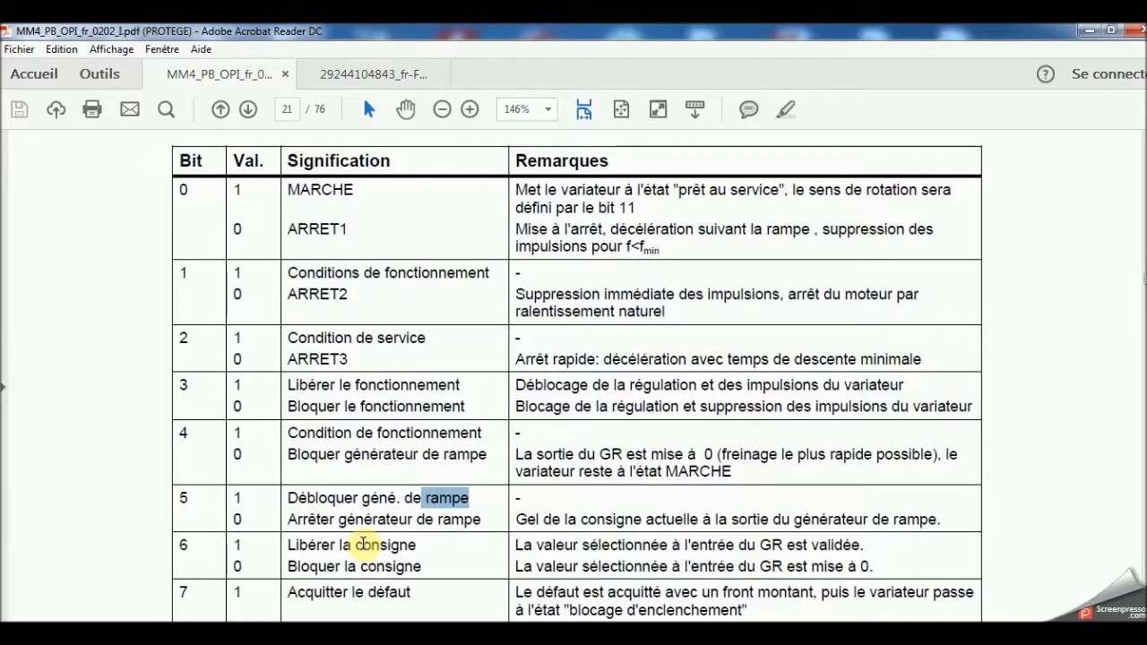
{"action": "left_click", "coordinate": [328, 547]}
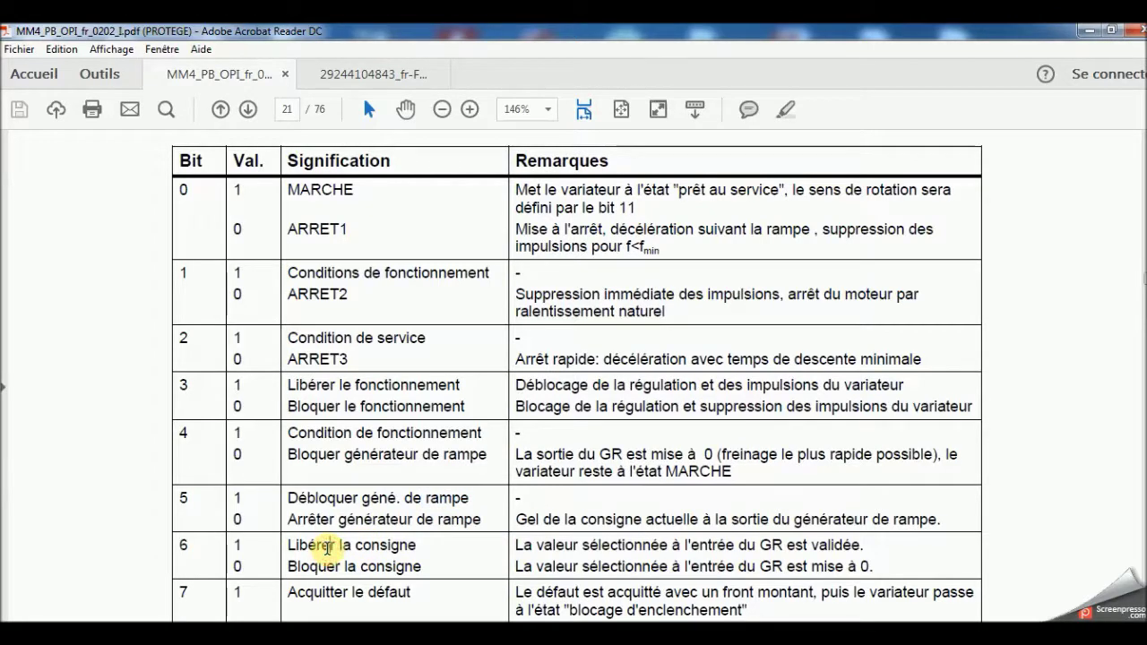
{"action": "left_click", "coordinate": [275, 545]}
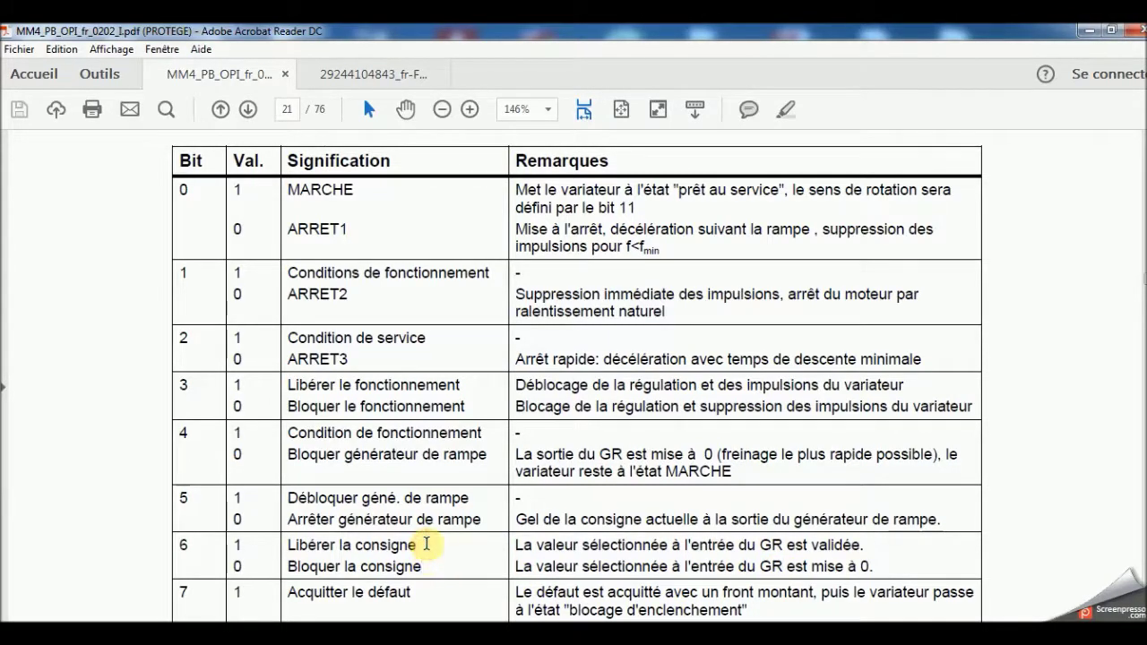
{"action": "key", "text": "alt+Tab"}
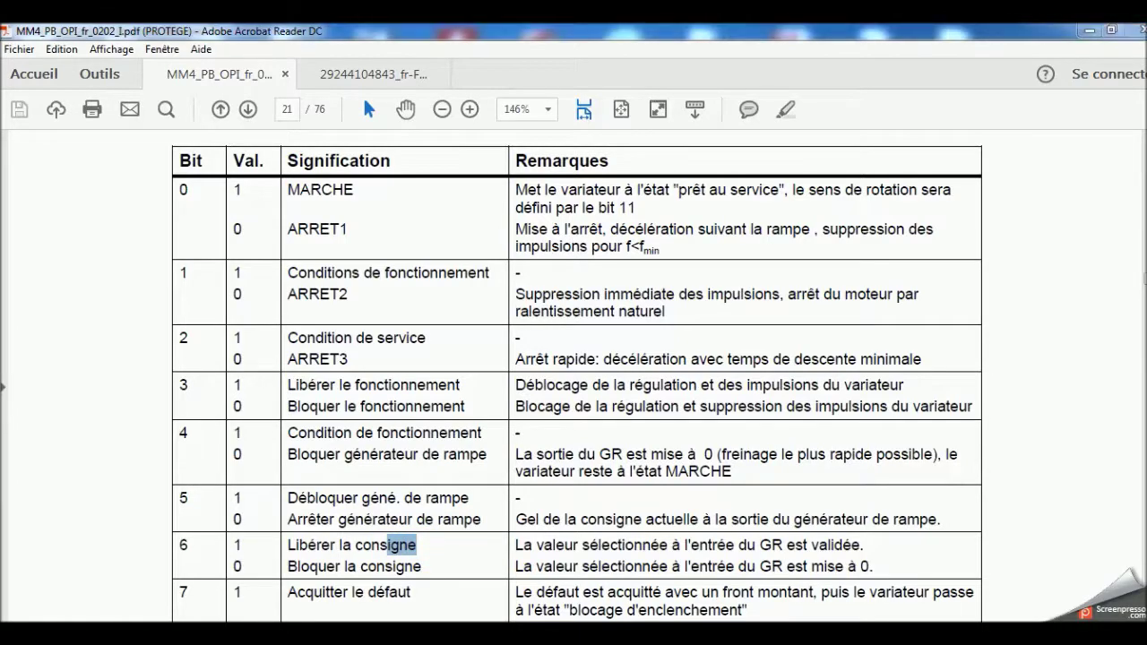
{"action": "left_click", "coordinate": [526, 199]}
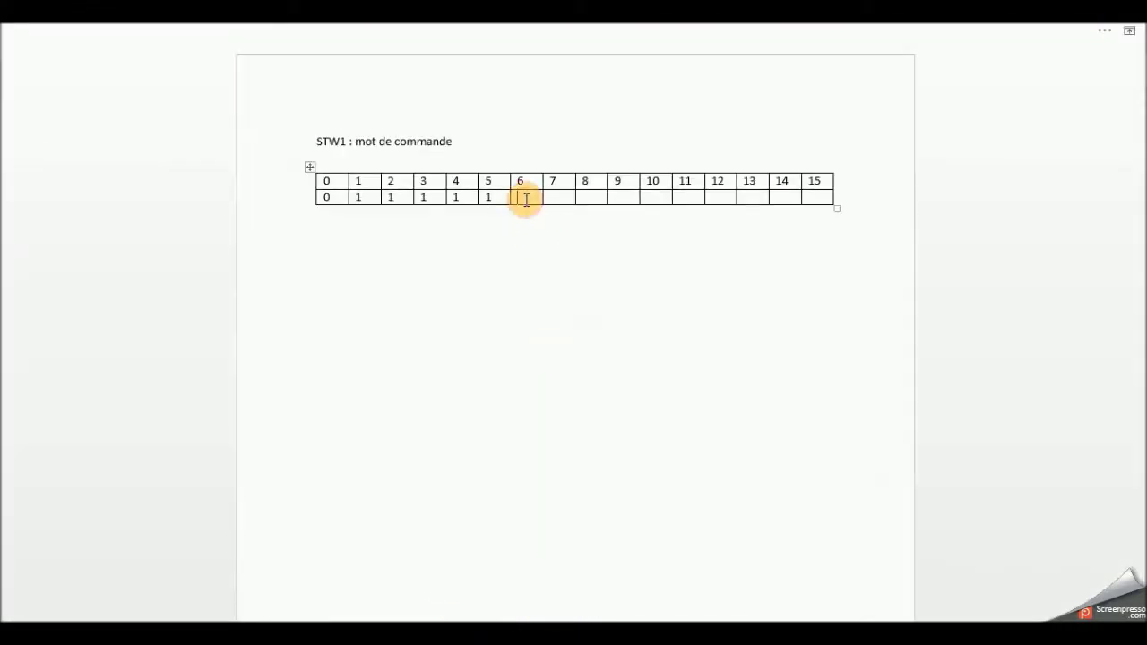
{"action": "type", "text": "1"}
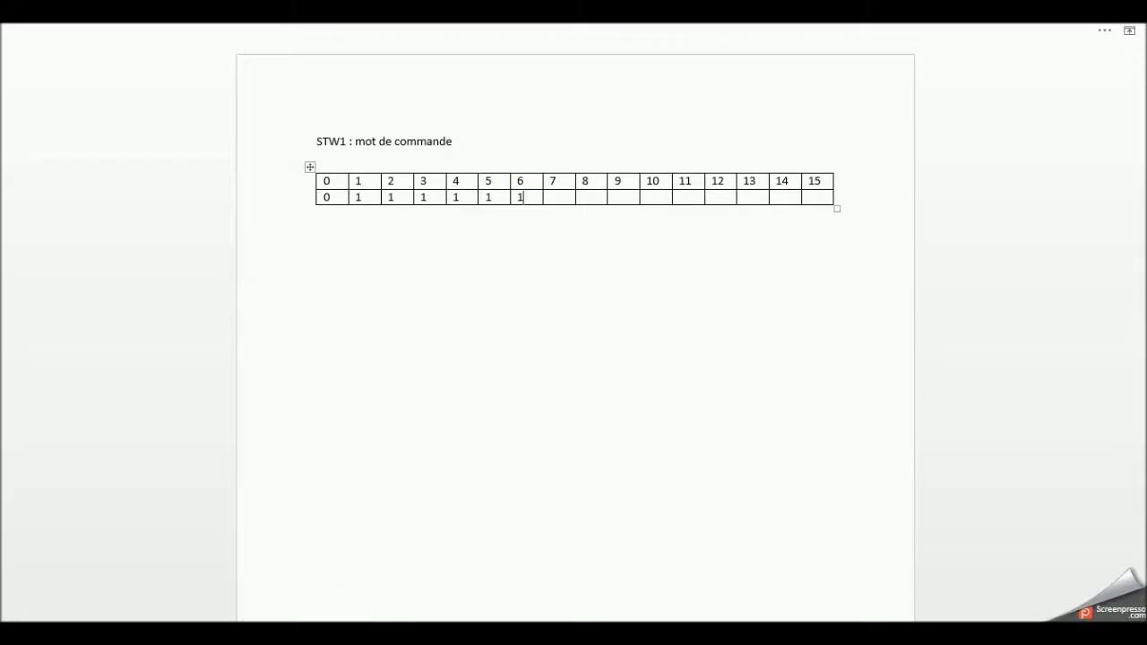
Step: Check the fault acknowledgement bit 7 in the manual, then enter 0 under bit 7 in the STW1 table document
{"action": "mouse_move", "coordinate": [358, 627]}
{"action": "left_click", "coordinate": [294, 600]}
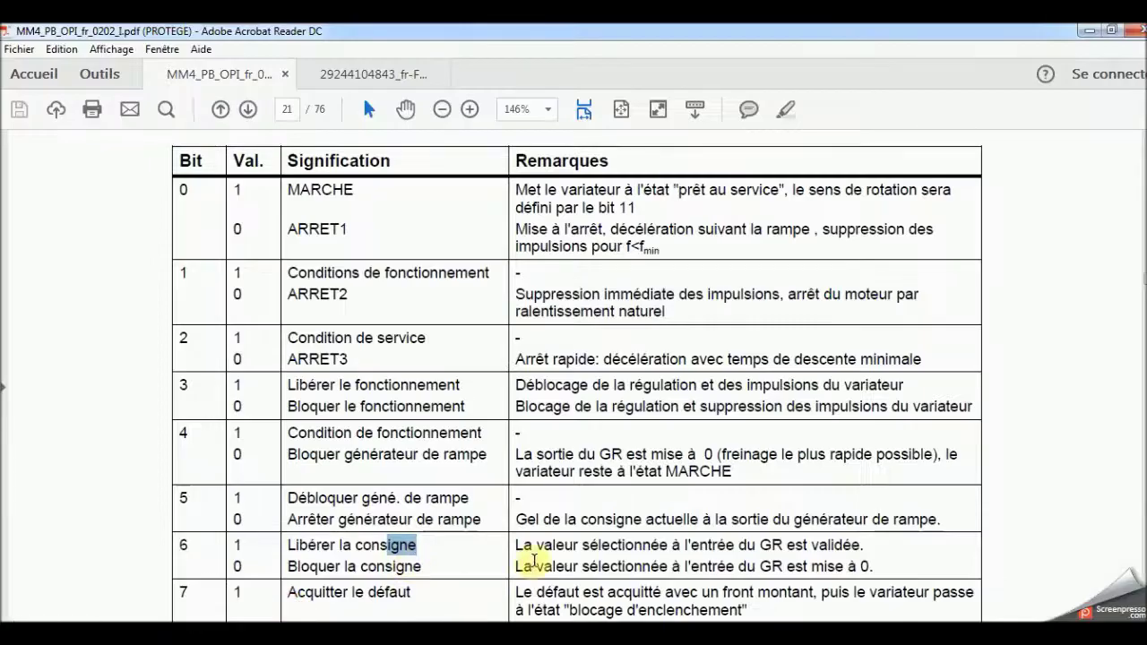
{"action": "scroll", "coordinate": [577, 377], "scroll_direction": "down", "scroll_amount": 4}
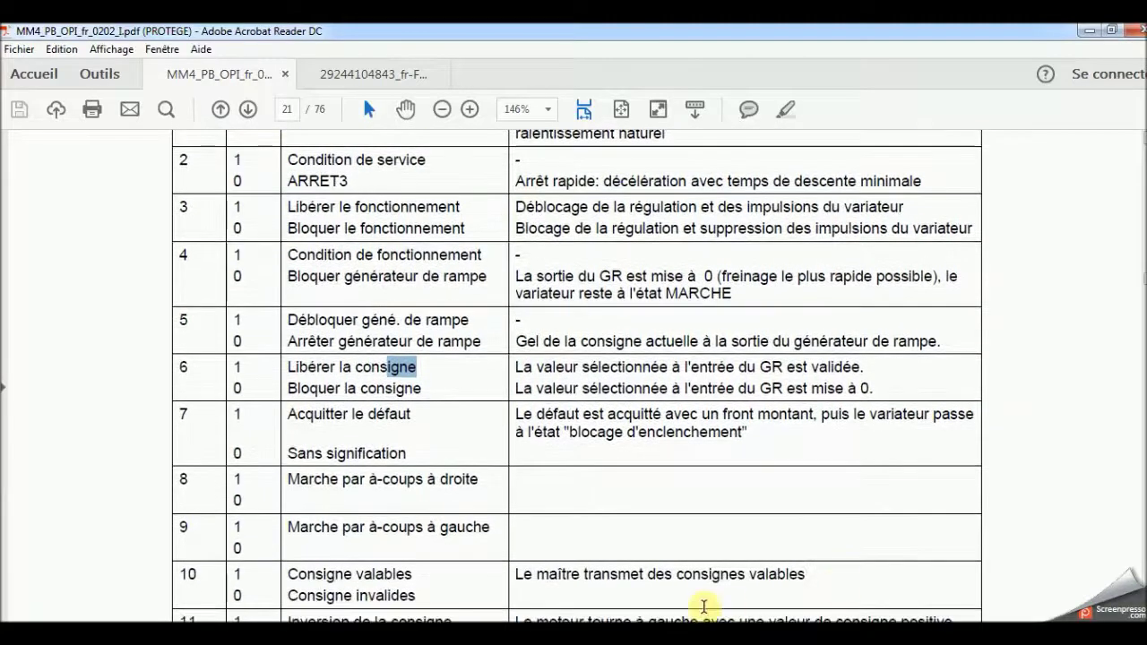
{"action": "left_click", "coordinate": [255, 428]}
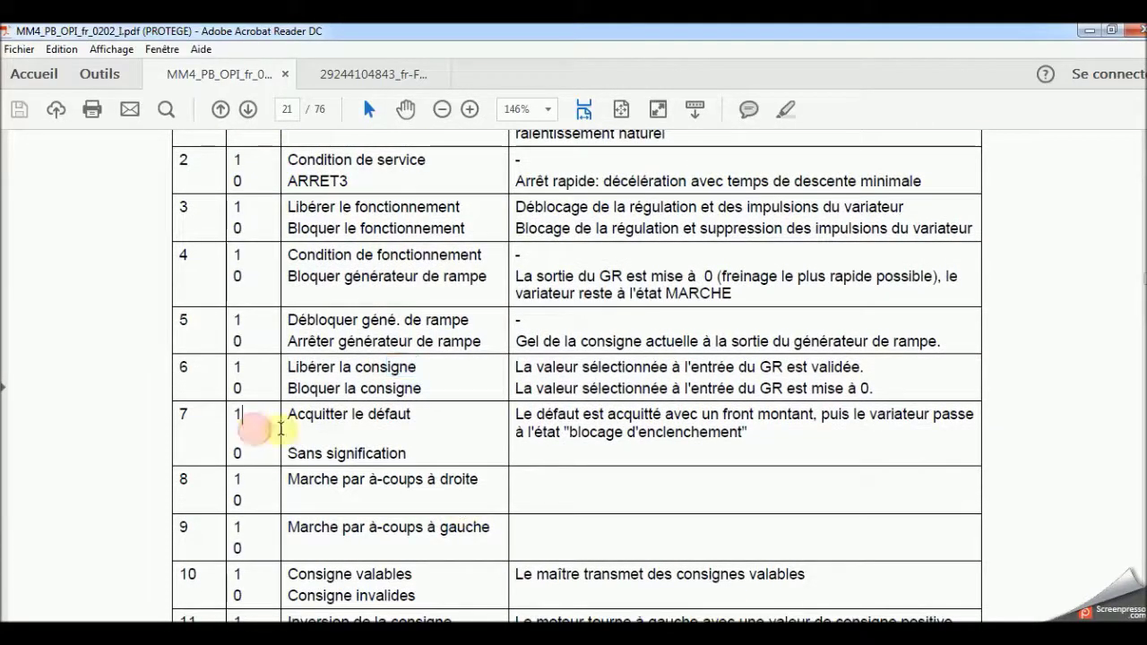
{"action": "left_click", "coordinate": [324, 421]}
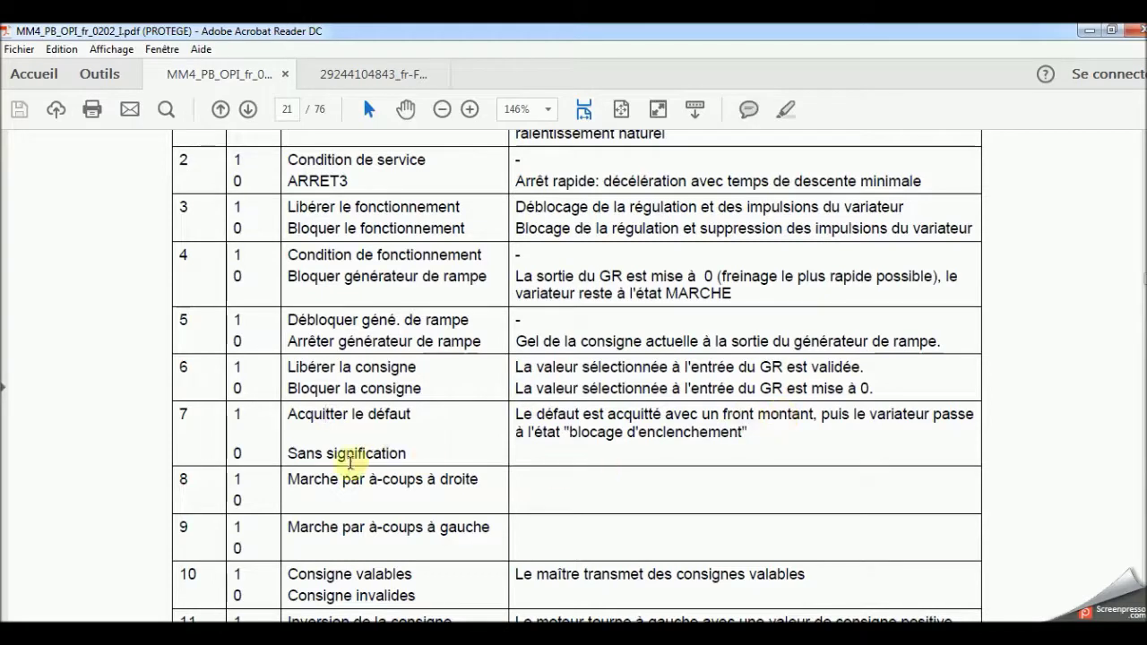
{"action": "mouse_move", "coordinate": [405, 453]}
{"action": "left_mouse_down"}
{"action": "mouse_move", "coordinate": [336, 453]}
{"action": "mouse_move", "coordinate": [398, 454]}
{"action": "left_mouse_up"}
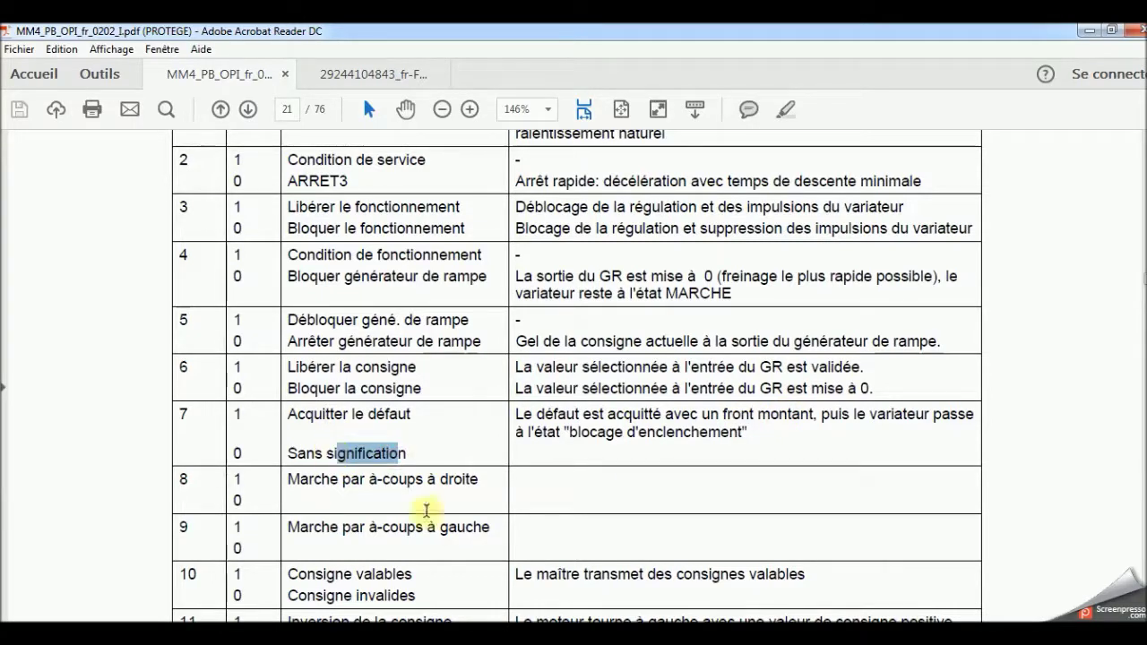
{"action": "mouse_move", "coordinate": [498, 638]}
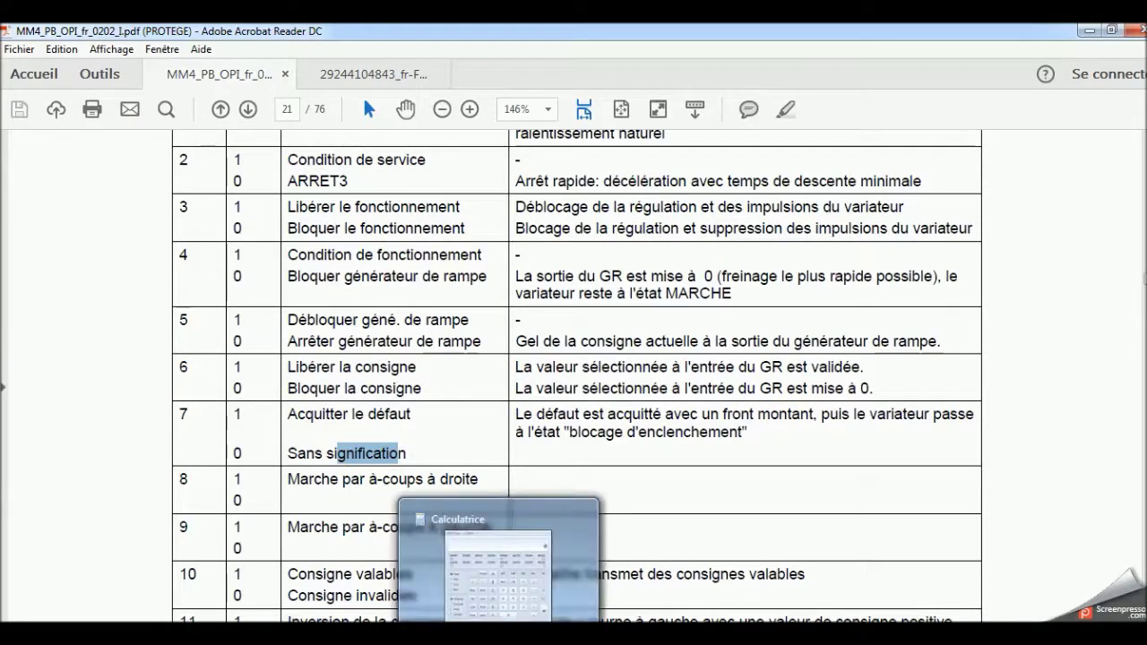
{"action": "left_click", "coordinate": [498, 638]}
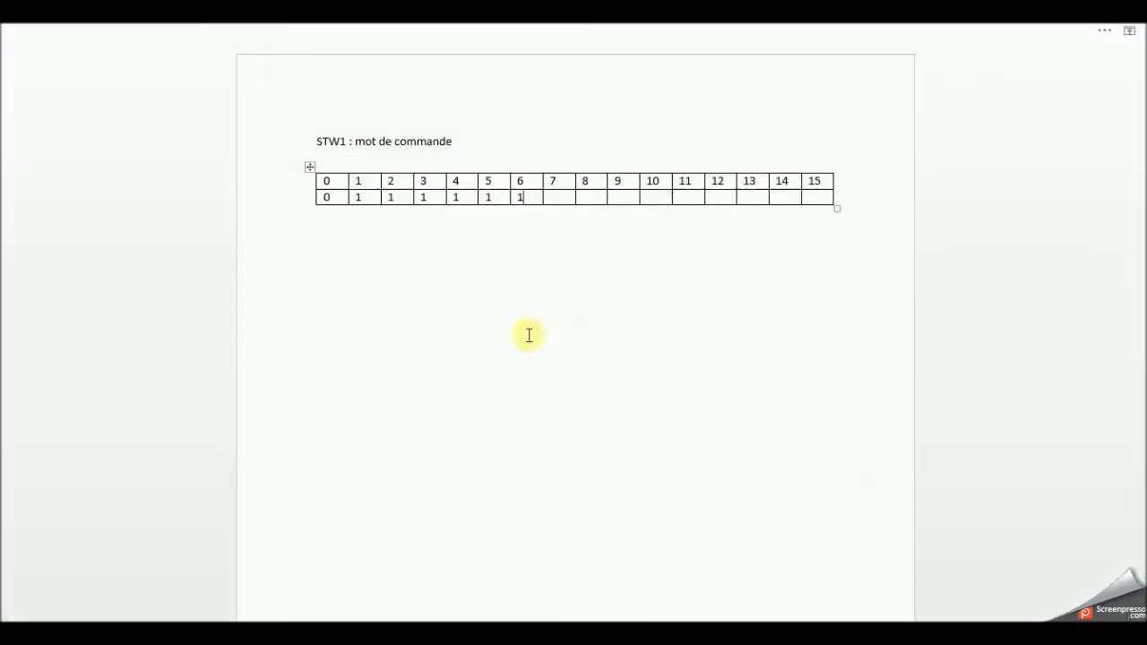
{"action": "left_click", "coordinate": [558, 195]}
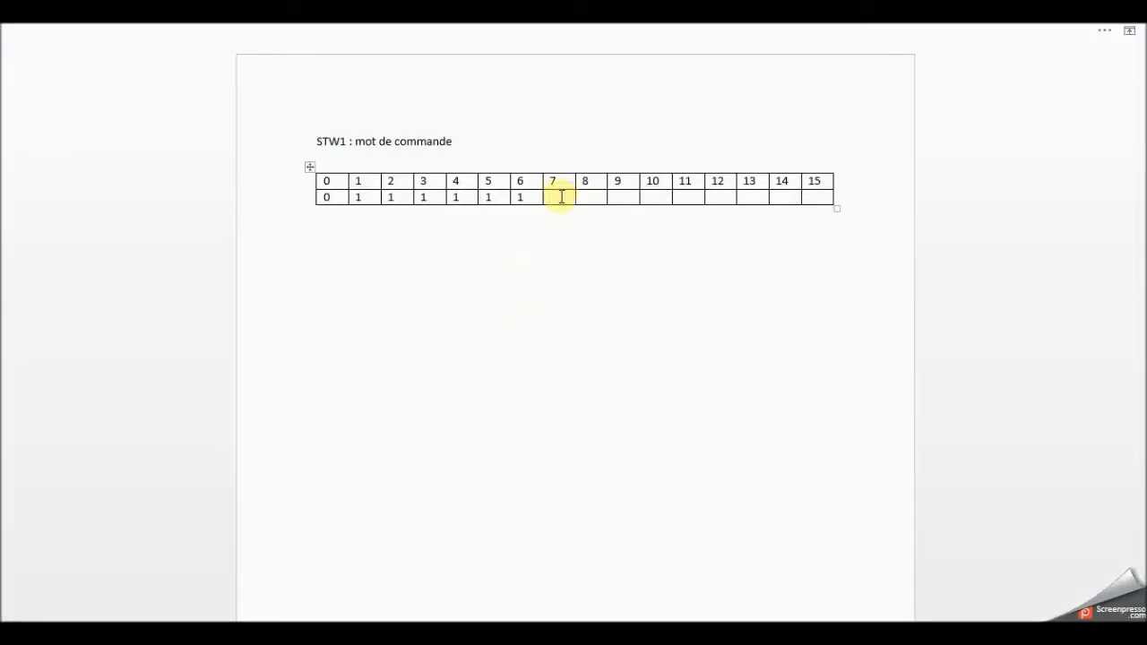
{"action": "type", "text": "0"}
{"action": "left_click", "coordinate": [546, 269]}
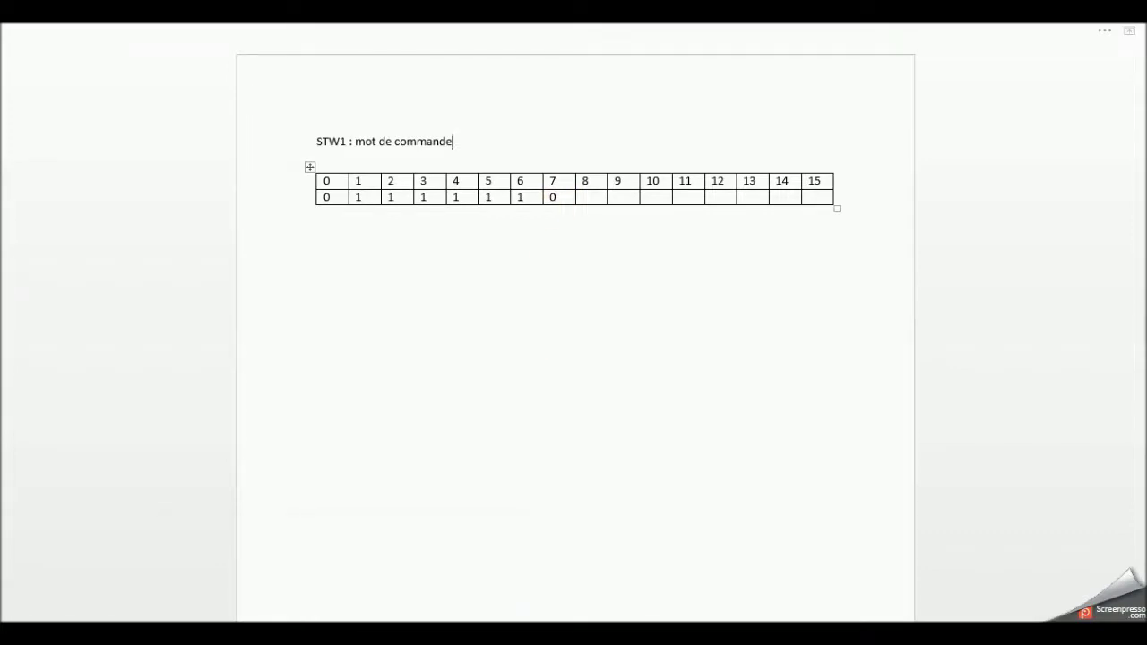
Step: Return to the MM4_PB_OPI_fr_0202_I.pdf manual and examine the jog functions of control word bits 8 and 9
{"action": "left_click", "coordinate": [282, 530]}
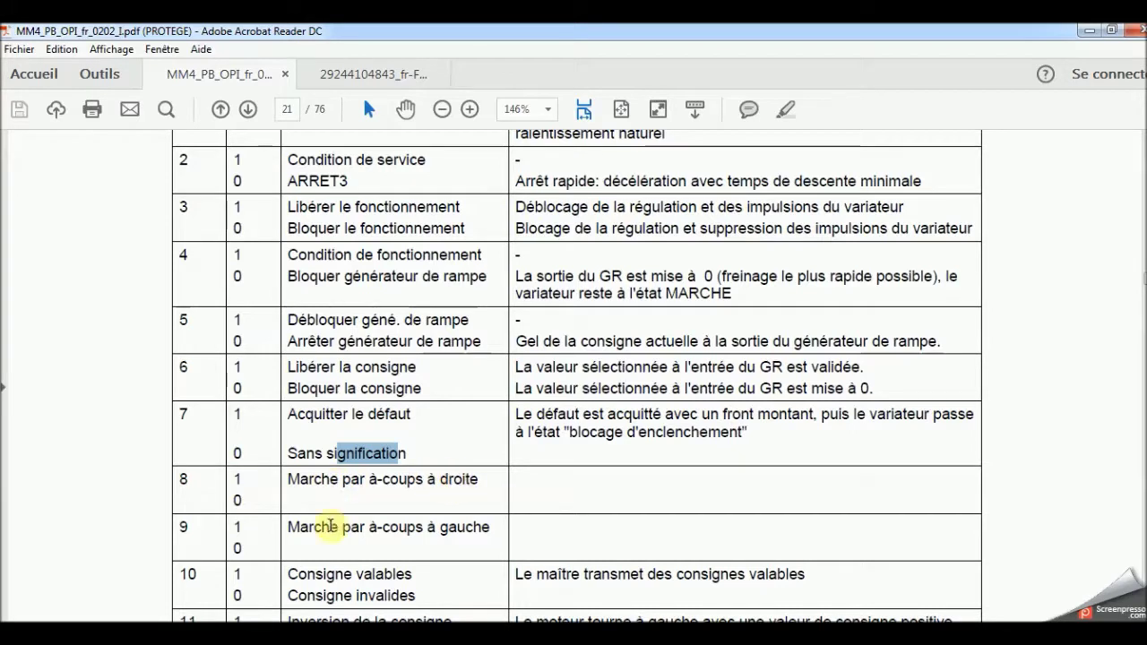
{"action": "left_click_drag", "start_coordinate": [436, 527], "coordinate": [475, 524]}
{"action": "left_click", "coordinate": [476, 524]}
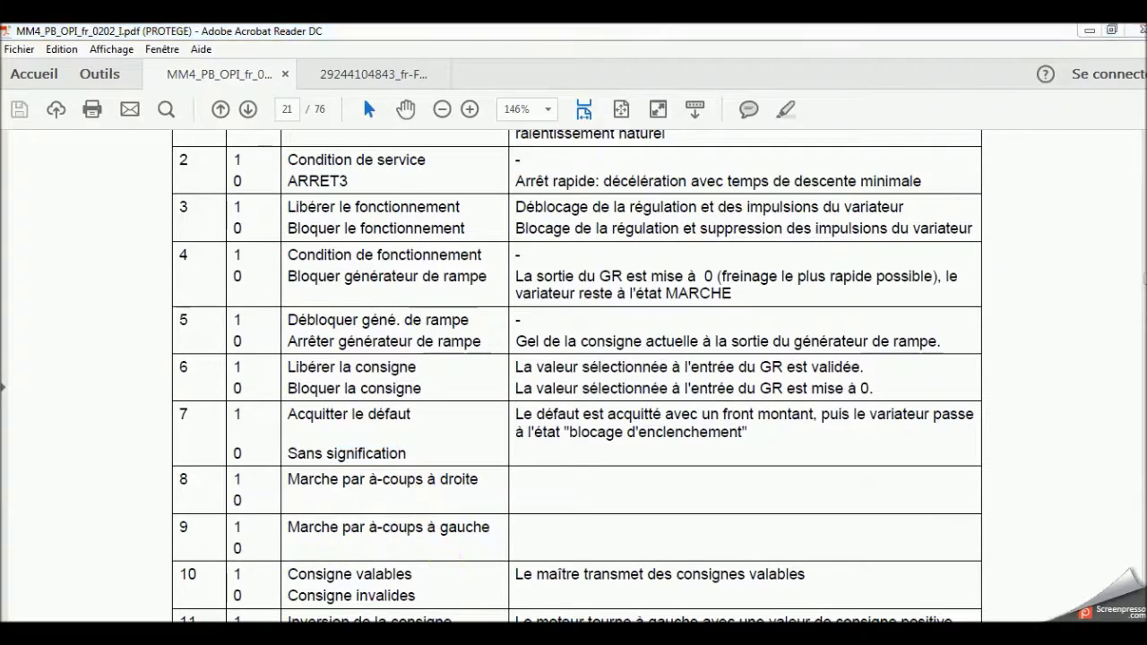
Step: Switch to opfre.PDF in the browser and examine the jog ramp time parameters P1060 and P1061
{"action": "left_click", "coordinate": [385, 638]}
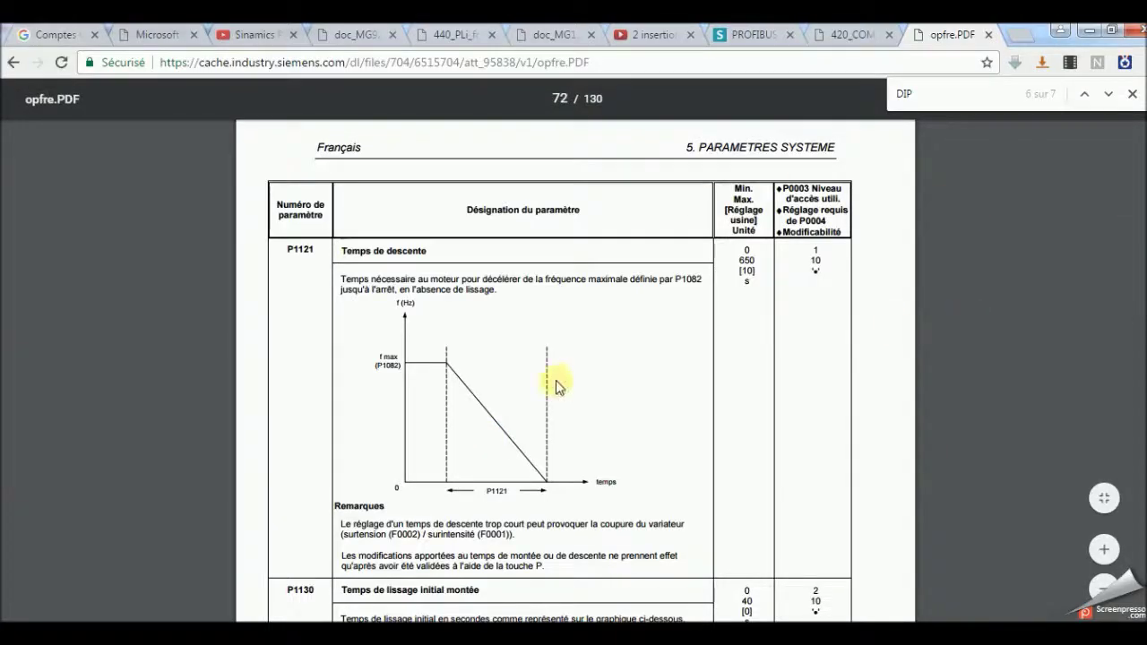
{"action": "scroll", "coordinate": [479, 278], "scroll_direction": "up", "scroll_amount": 5}
{"action": "scroll", "coordinate": [574, 358], "scroll_direction": "up", "scroll_amount": 10}
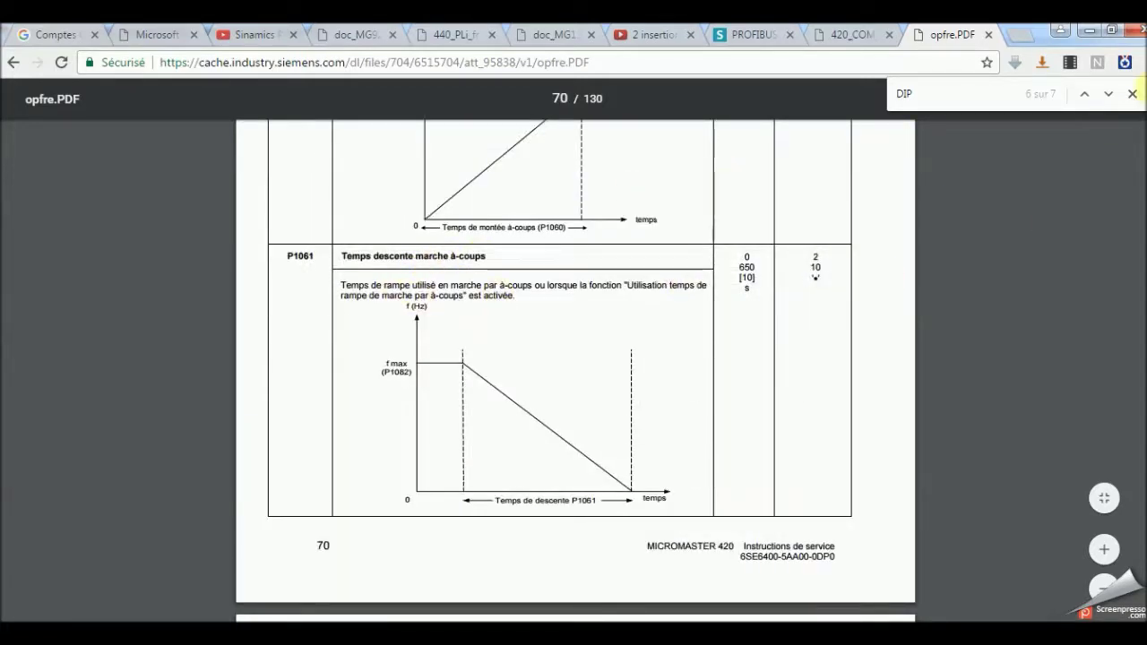
{"action": "scroll", "coordinate": [496, 258], "scroll_direction": "up", "scroll_amount": 4}
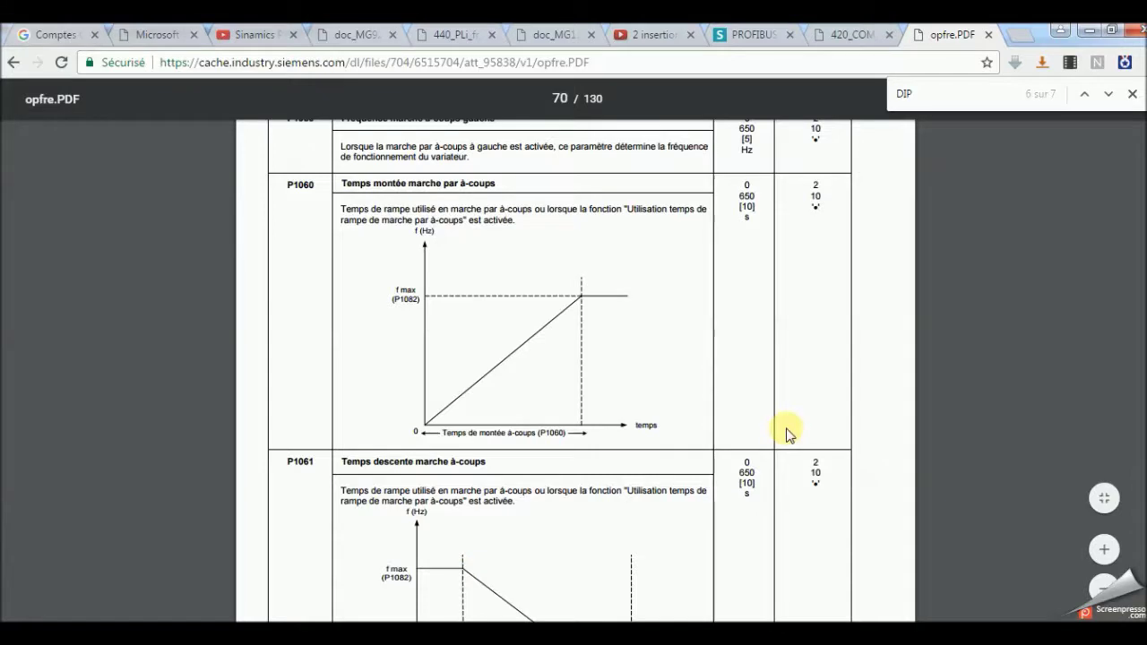
{"action": "left_click", "coordinate": [1088, 36]}
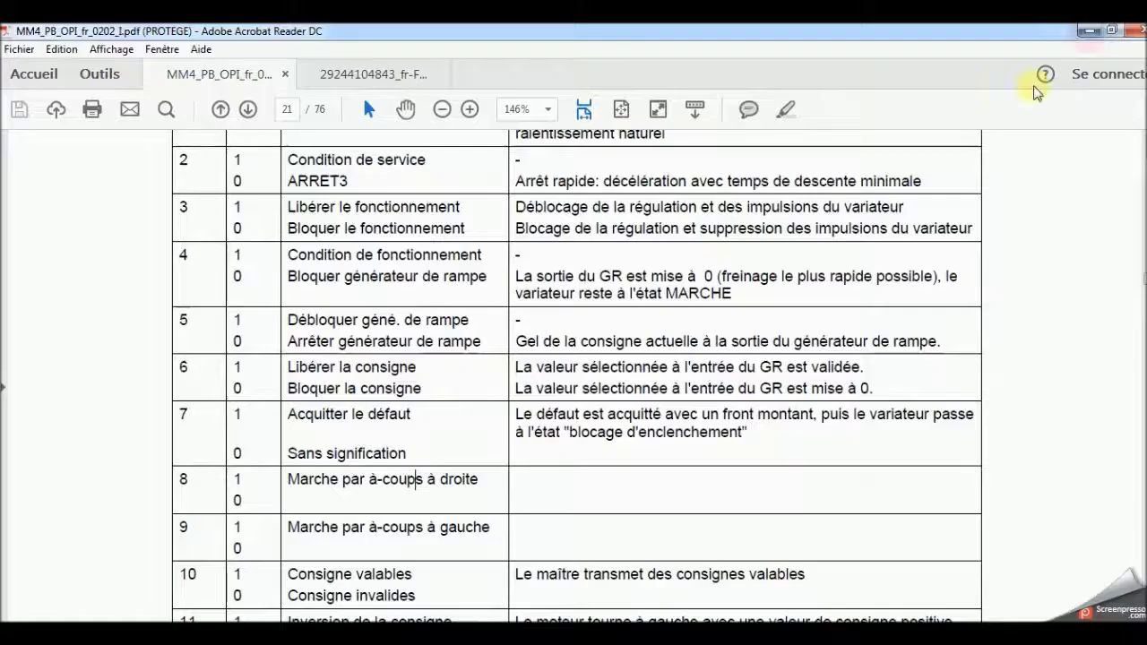
Step: Recheck jog bits 8 and 9 in the manual, then enter 0 under both bits in the STW1 table document
{"action": "left_click", "coordinate": [348, 489]}
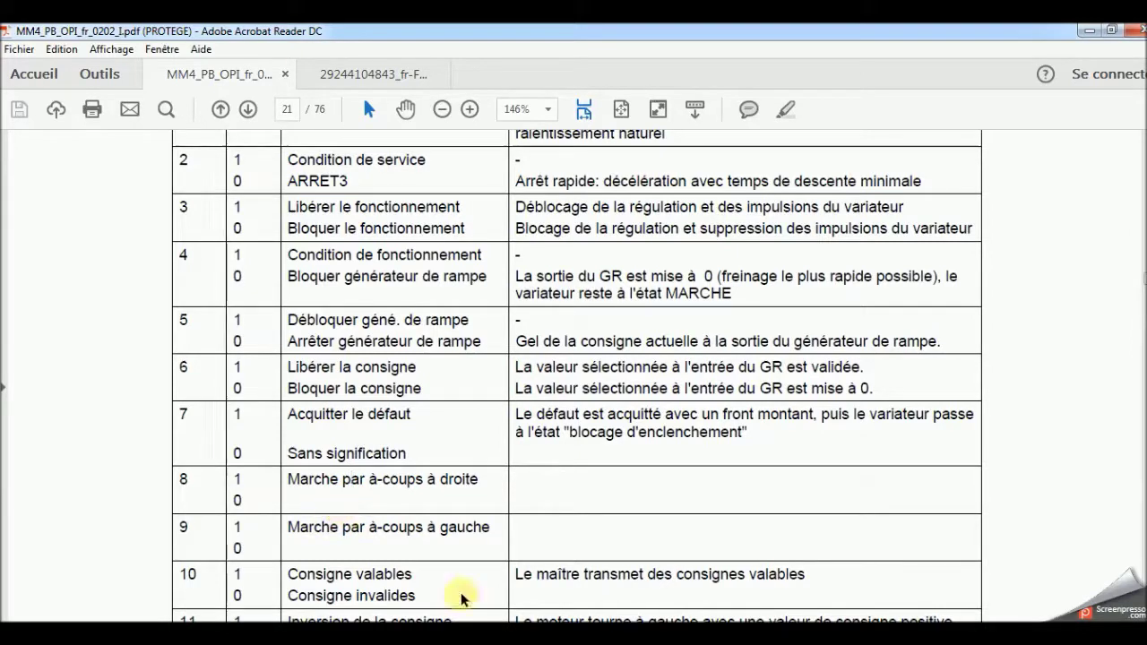
{"action": "key", "text": "alt+Tab"}
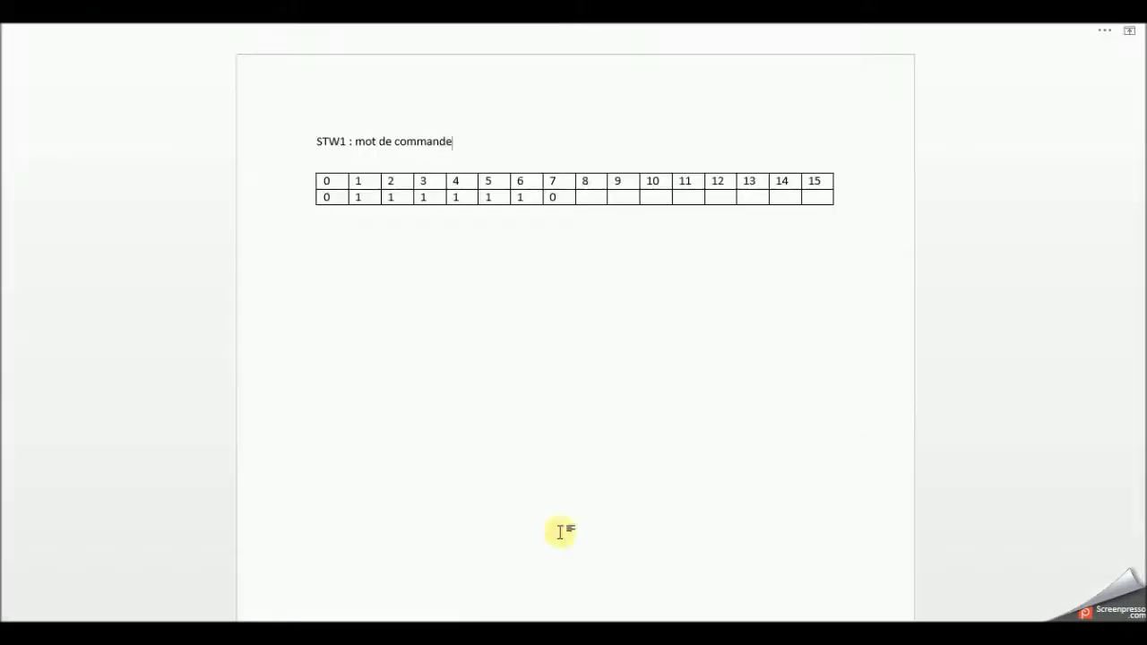
{"action": "left_click", "coordinate": [595, 201]}
{"action": "type", "text": "0"}
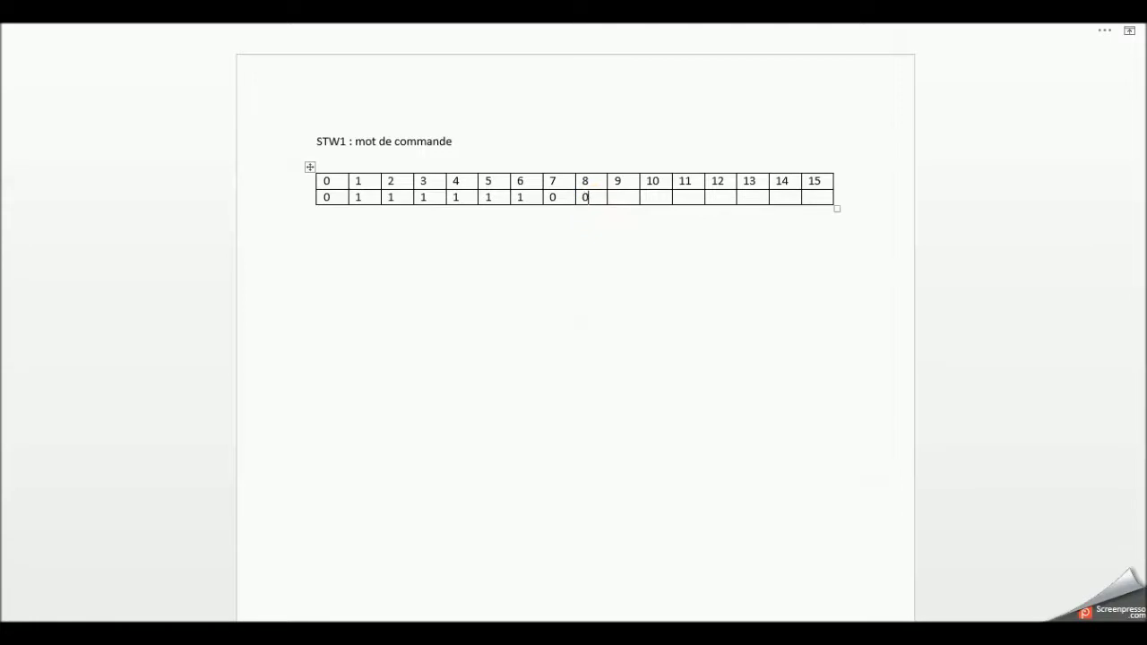
{"action": "left_click", "coordinate": [622, 196]}
{"action": "type", "text": "0"}
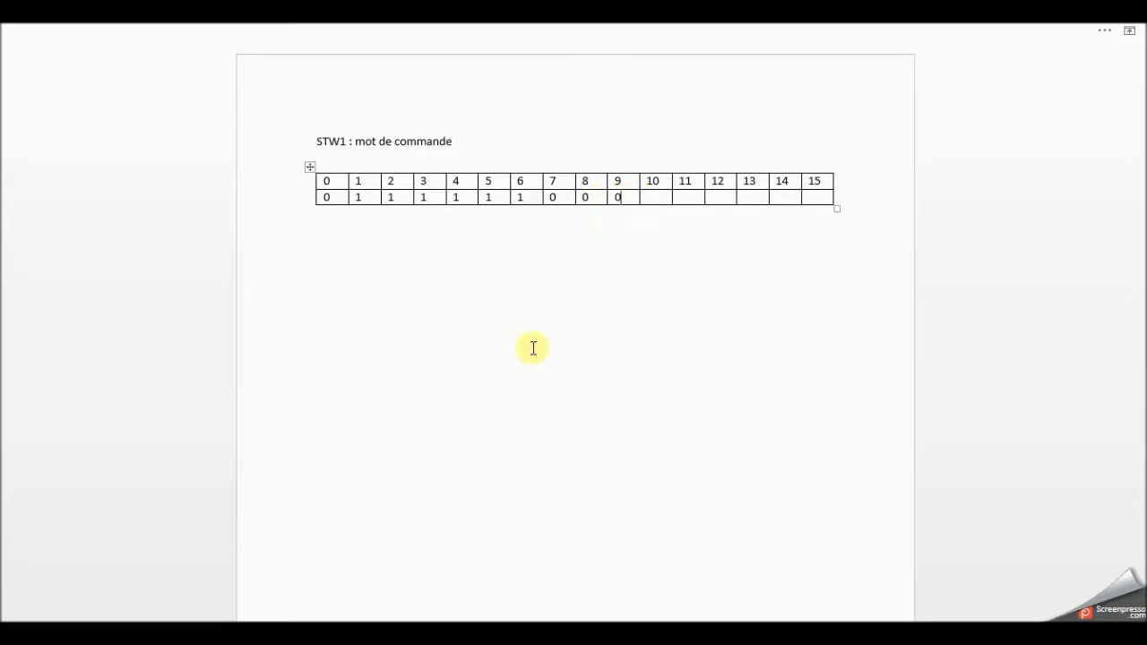
Step: Check the setpoint validity bit 10 in the manual, then enter 1 under bit 10 in the STW1 table document
{"action": "mouse_move", "coordinate": [340, 632]}
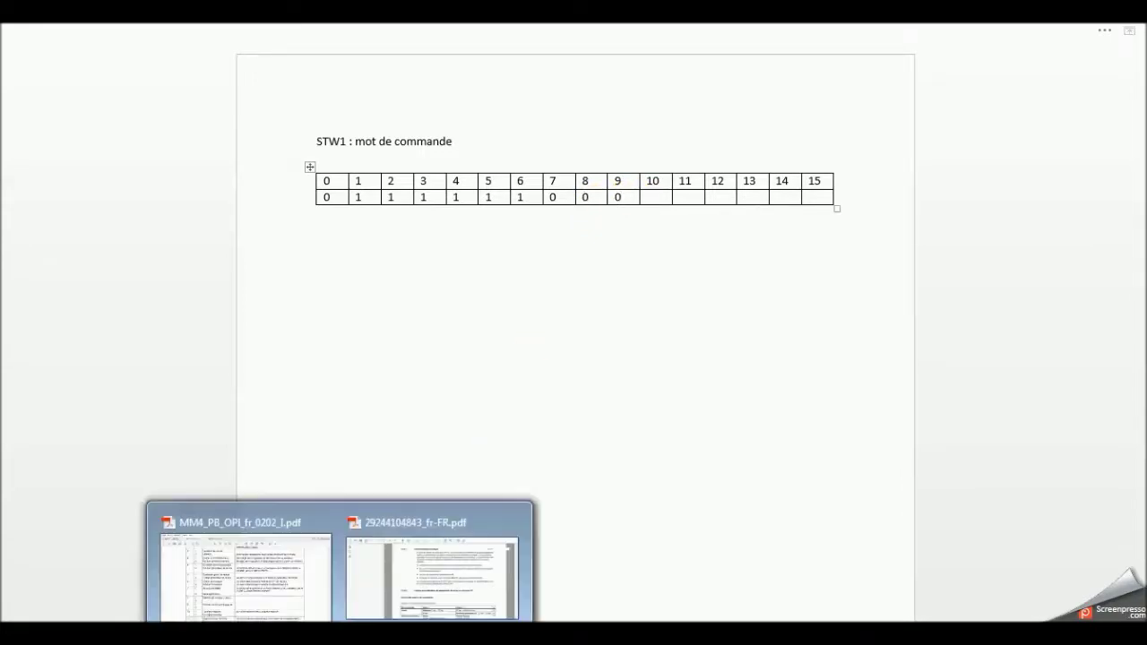
{"action": "left_click", "coordinate": [269, 606]}
{"action": "mouse_move", "coordinate": [287, 573]}
{"action": "left_mouse_down"}
{"action": "mouse_move", "coordinate": [409, 578]}
{"action": "mouse_move", "coordinate": [369, 598]}
{"action": "mouse_move", "coordinate": [328, 592]}
{"action": "left_mouse_up"}
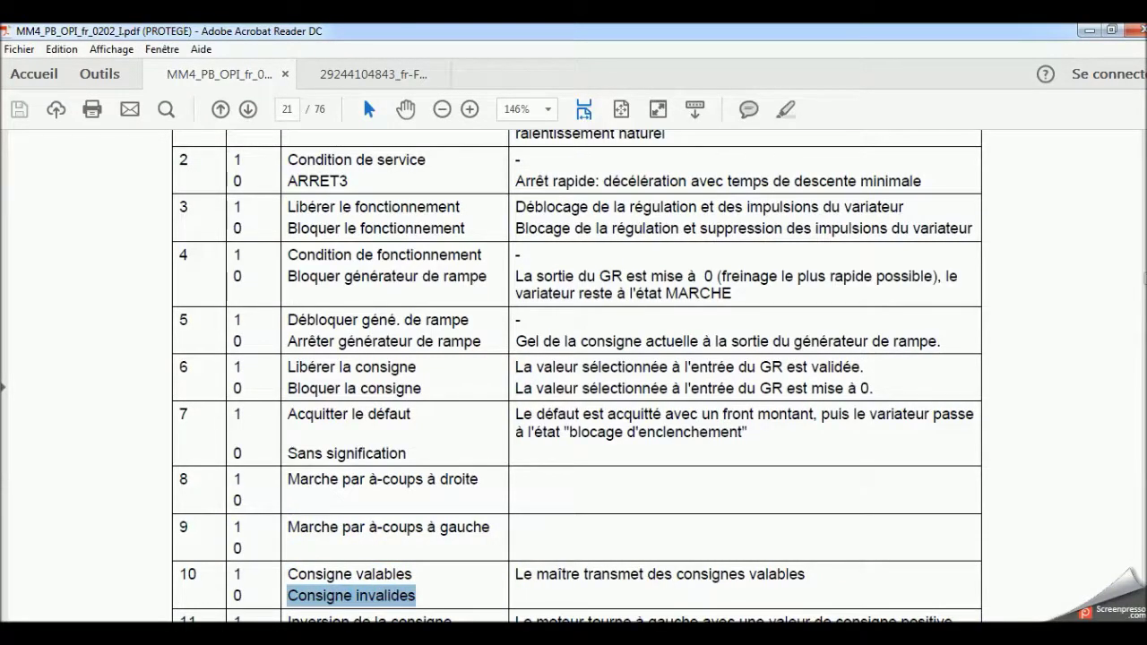
{"action": "scroll", "coordinate": [577, 379], "scroll_direction": "down", "scroll_amount": 1}
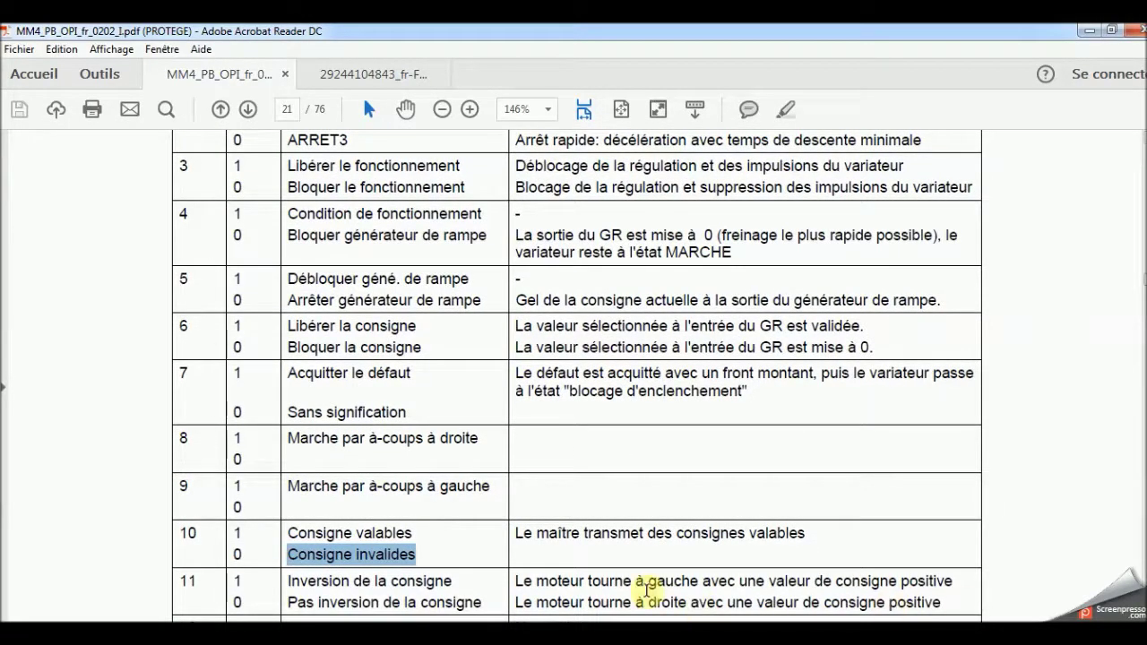
{"action": "left_click_drag", "start_coordinate": [677, 533], "coordinate": [805, 535]}
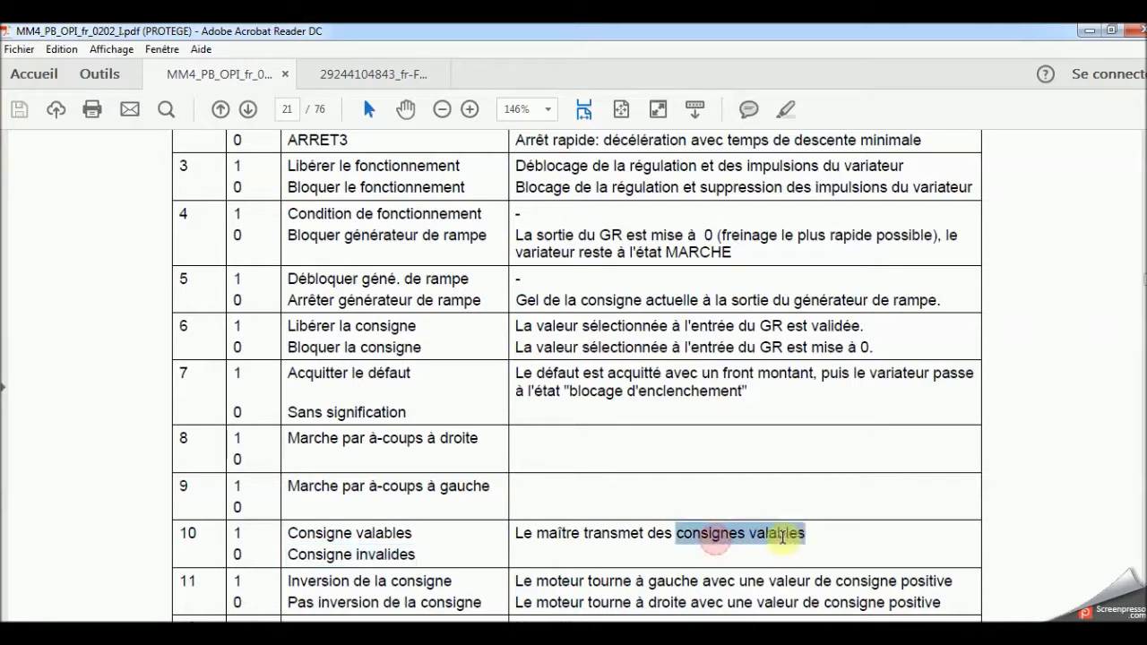
{"action": "left_click", "coordinate": [361, 545]}
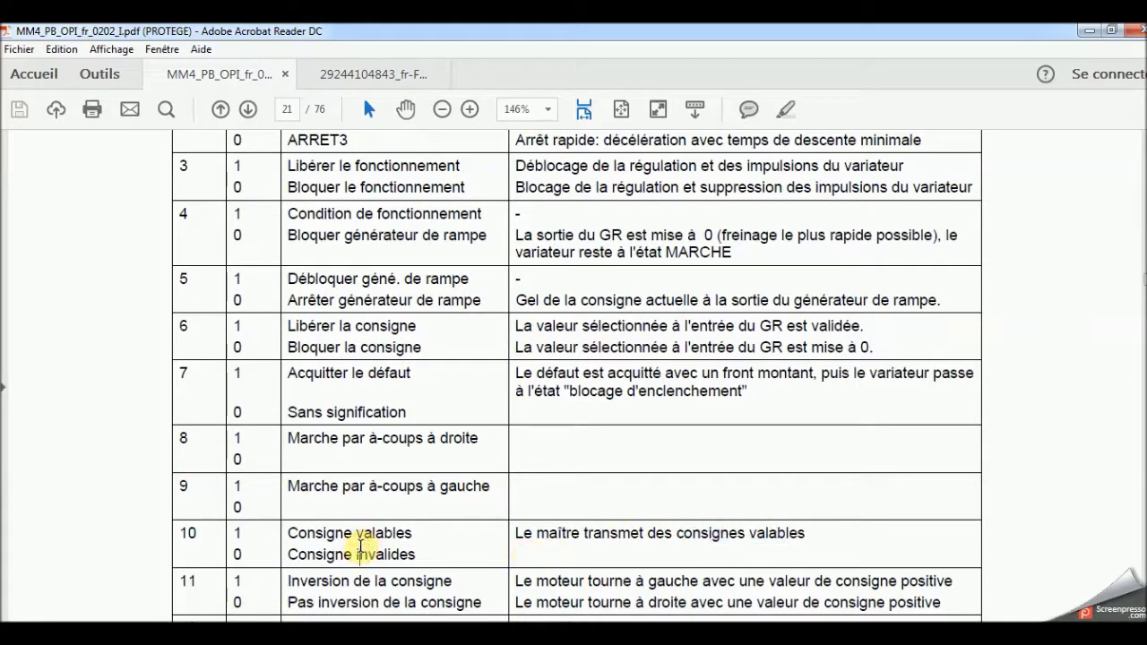
{"action": "left_click_drag", "start_coordinate": [283, 532], "coordinate": [380, 542]}
{"action": "left_click", "coordinate": [241, 535]}
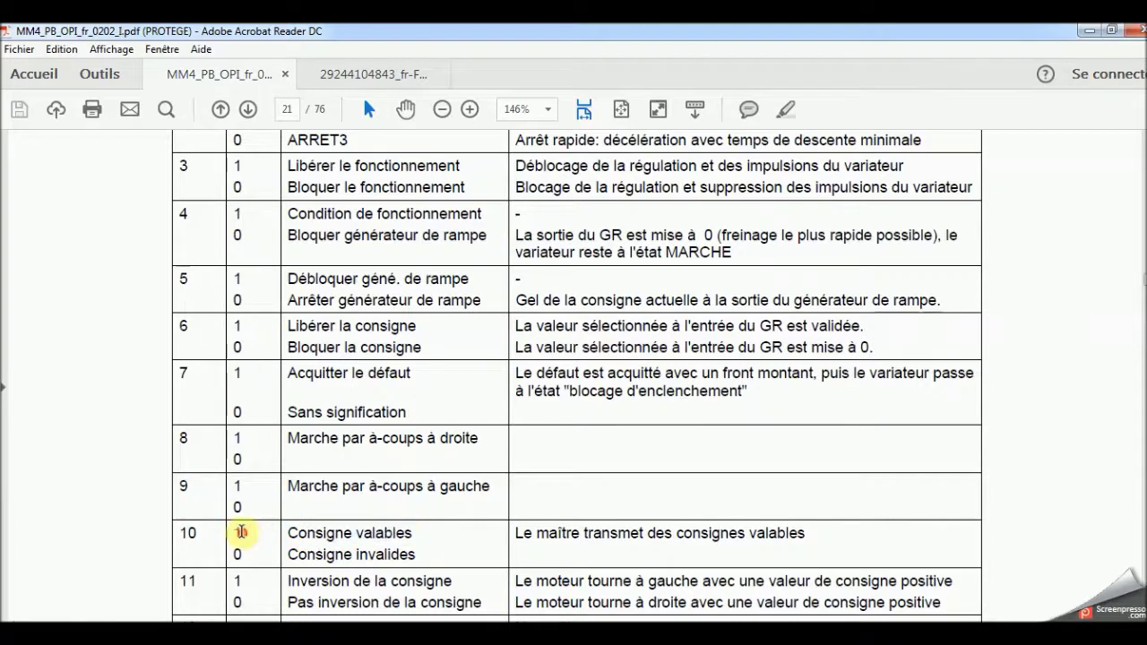
{"action": "key", "text": "alt+Tab"}
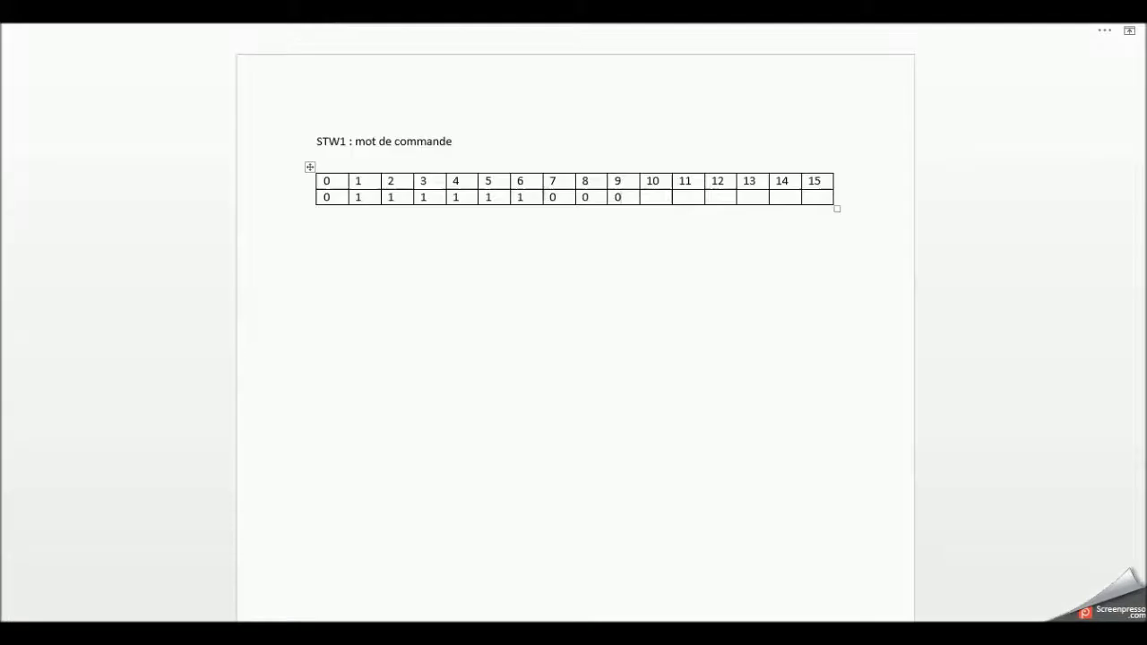
{"action": "type", "text": "1"}
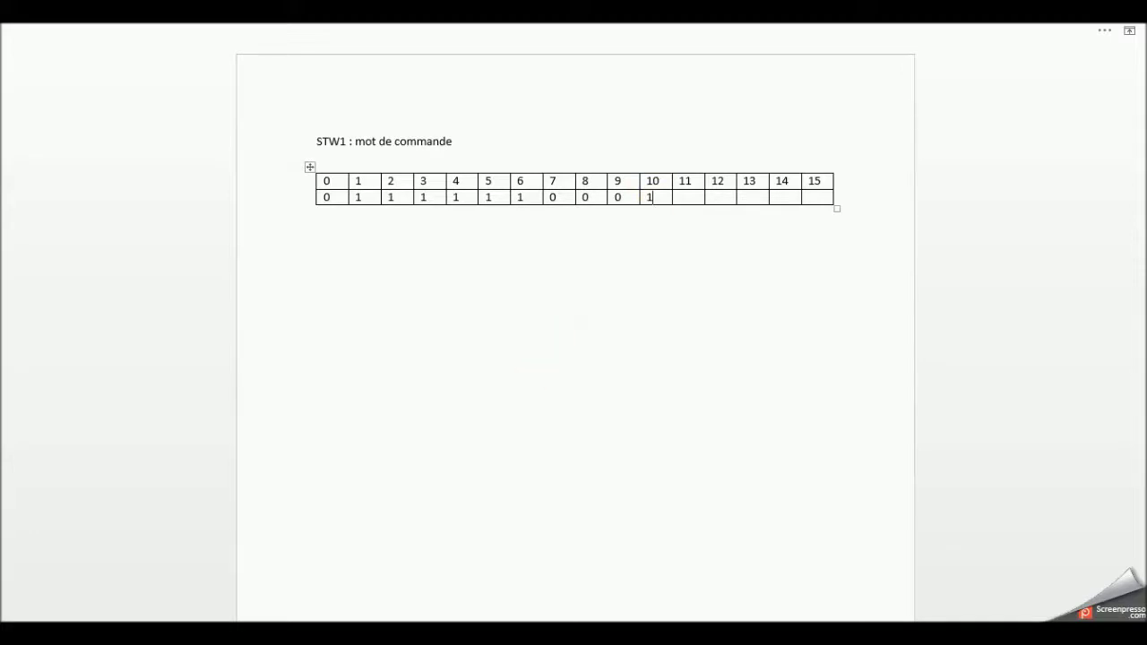
Step: Check the setpoint inversion bit 11 in the manual, then enter 0 under bit 11 in the STW1 table document
{"action": "left_click", "coordinate": [294, 569]}
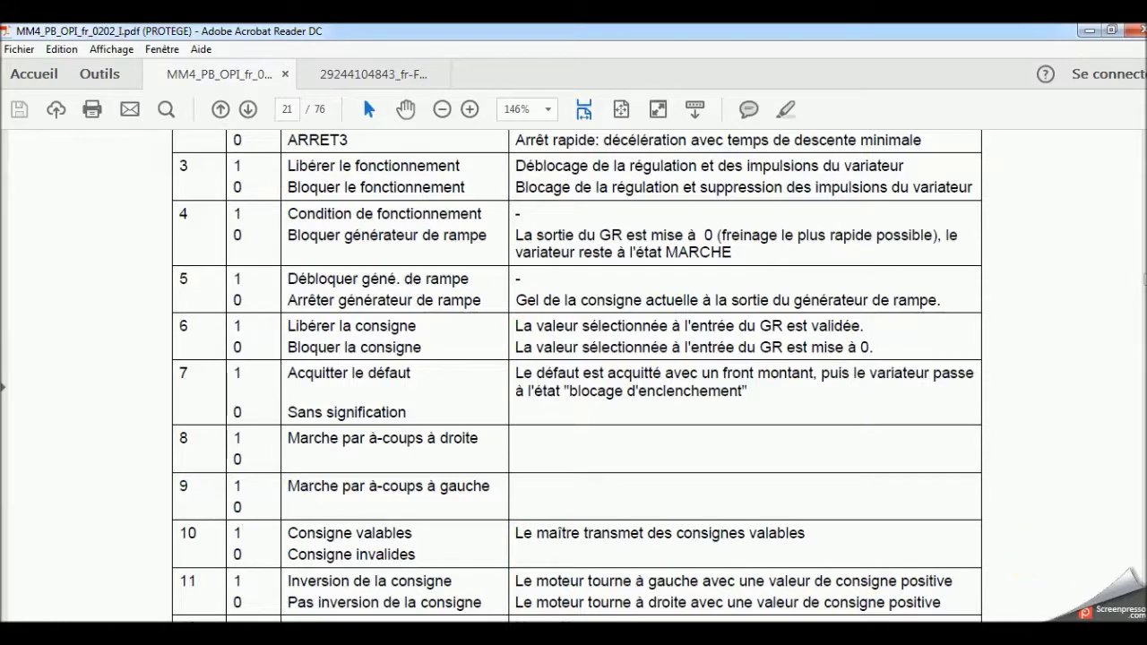
{"action": "scroll", "coordinate": [241, 534], "scroll_direction": "down", "scroll_amount": 1}
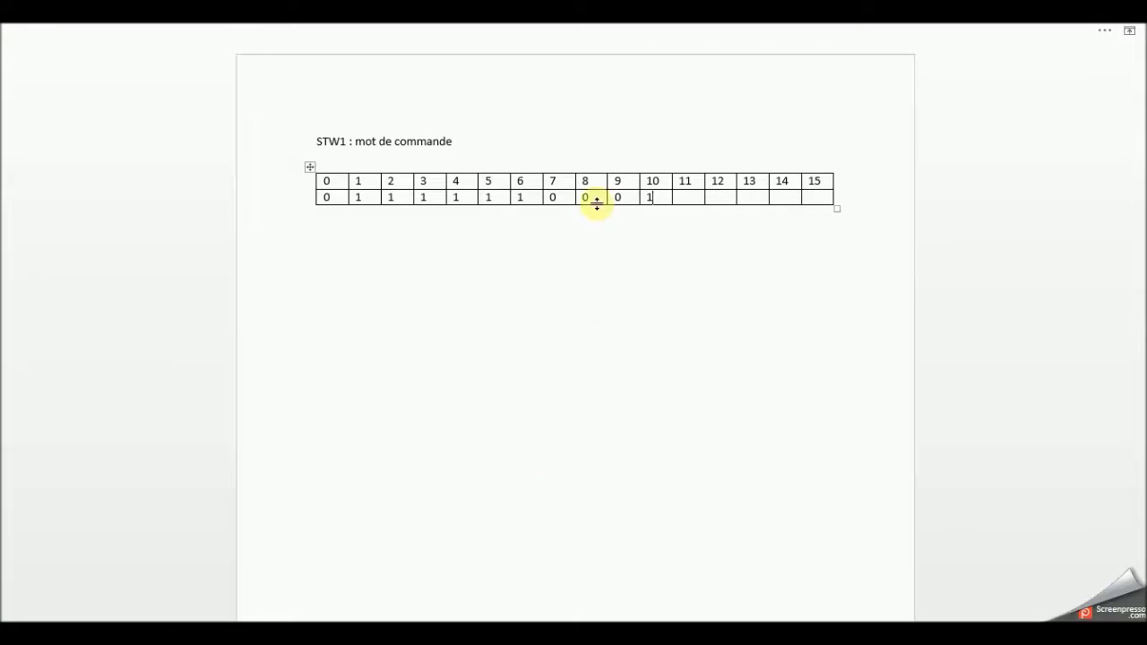
{"action": "left_click", "coordinate": [682, 198]}
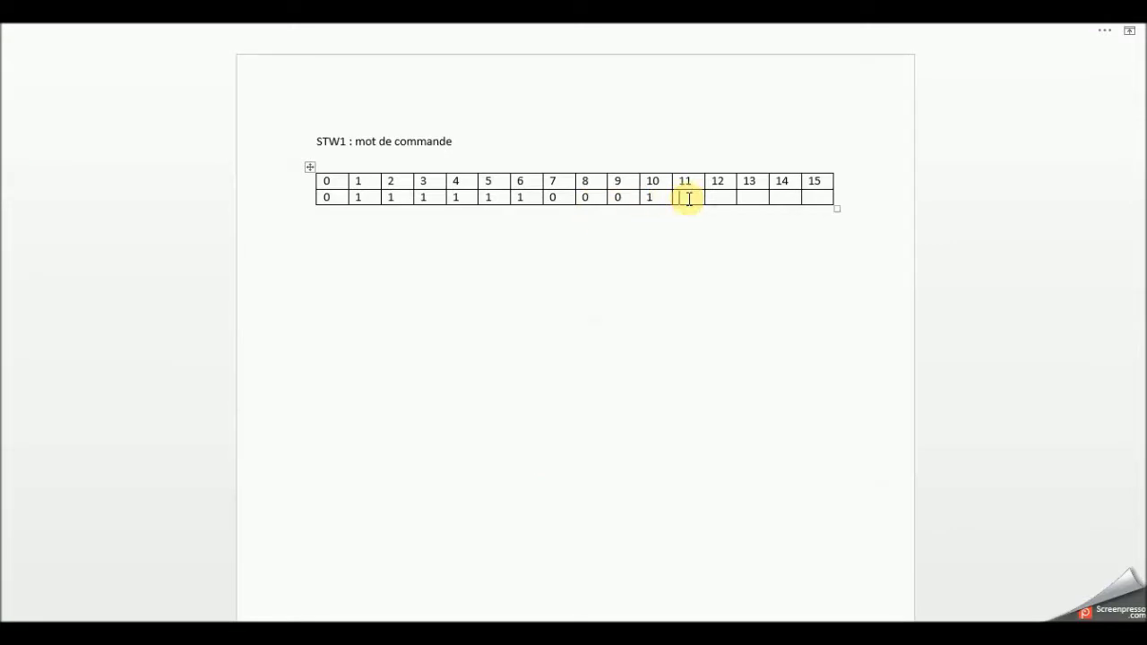
{"action": "type", "text": "1"}
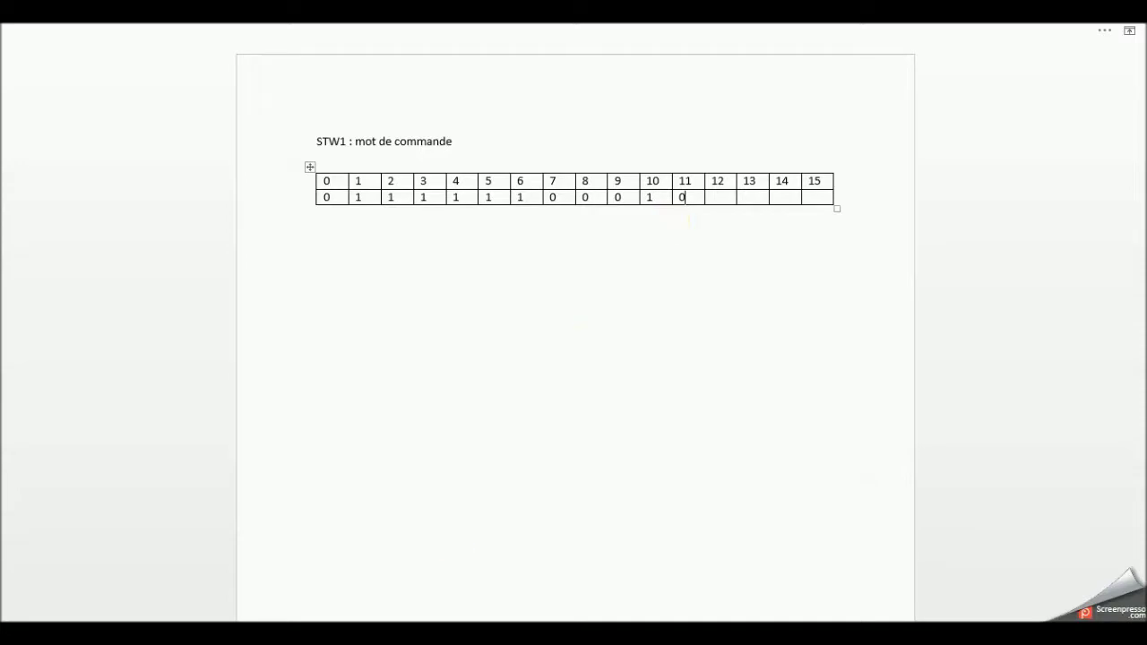
Step: Check bit 12 in the manual, then enter 0 under bit 12 in the STW1 table document
{"action": "mouse_move", "coordinate": [294, 615]}
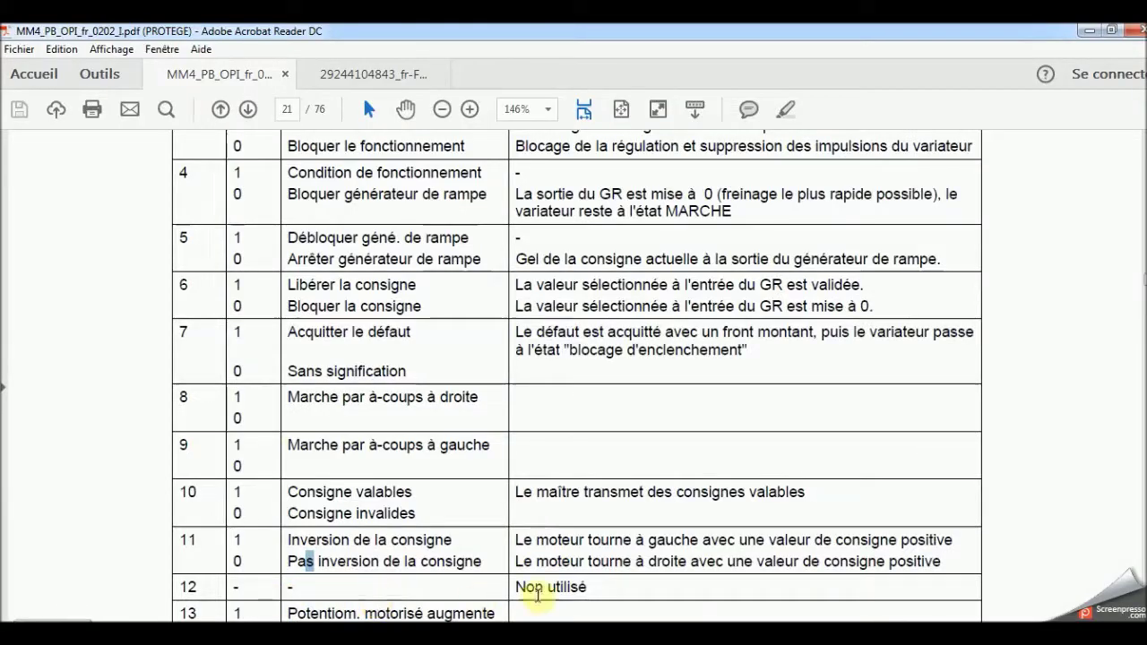
{"action": "mouse_move", "coordinate": [340, 635]}
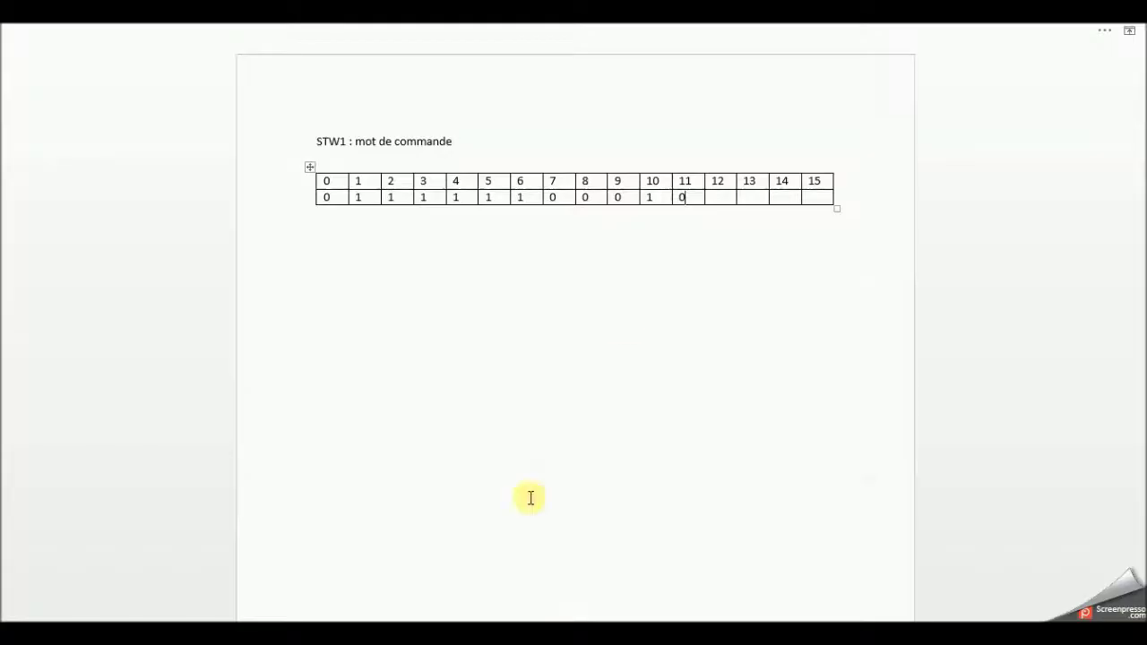
{"action": "left_click", "coordinate": [715, 199]}
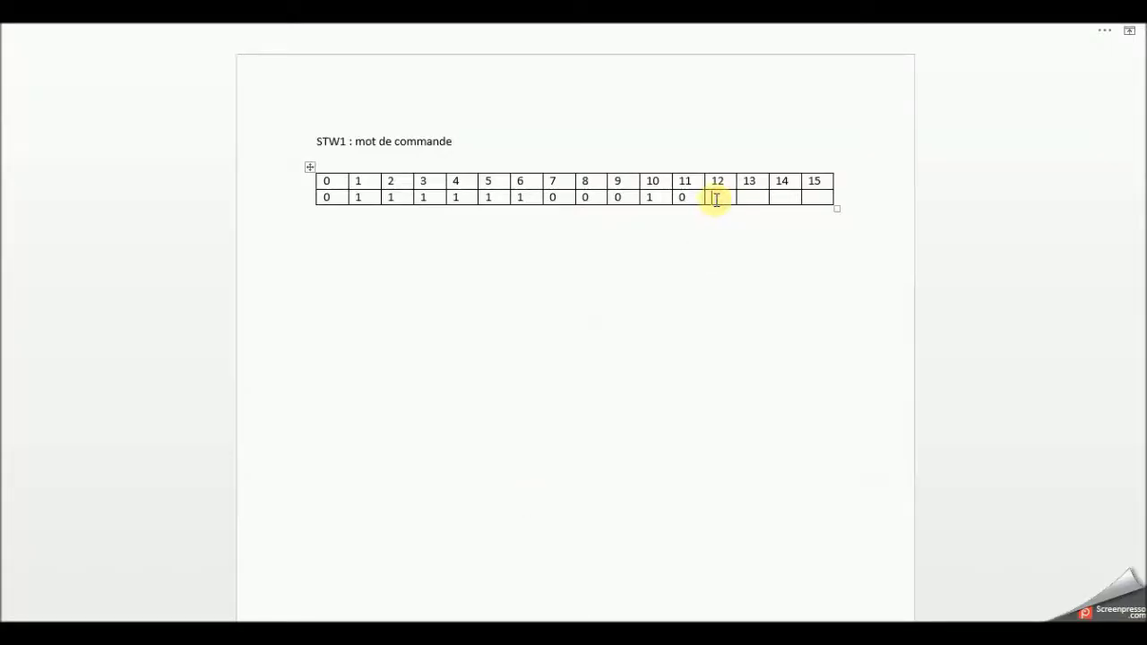
{"action": "type", "text": "0"}
Step: Check the motorized potentiometer bits 13 and 14 in the manual, then enter 0 under both bits in the STW1 table document
{"action": "mouse_move", "coordinate": [340, 635]}
{"action": "left_click", "coordinate": [289, 568]}
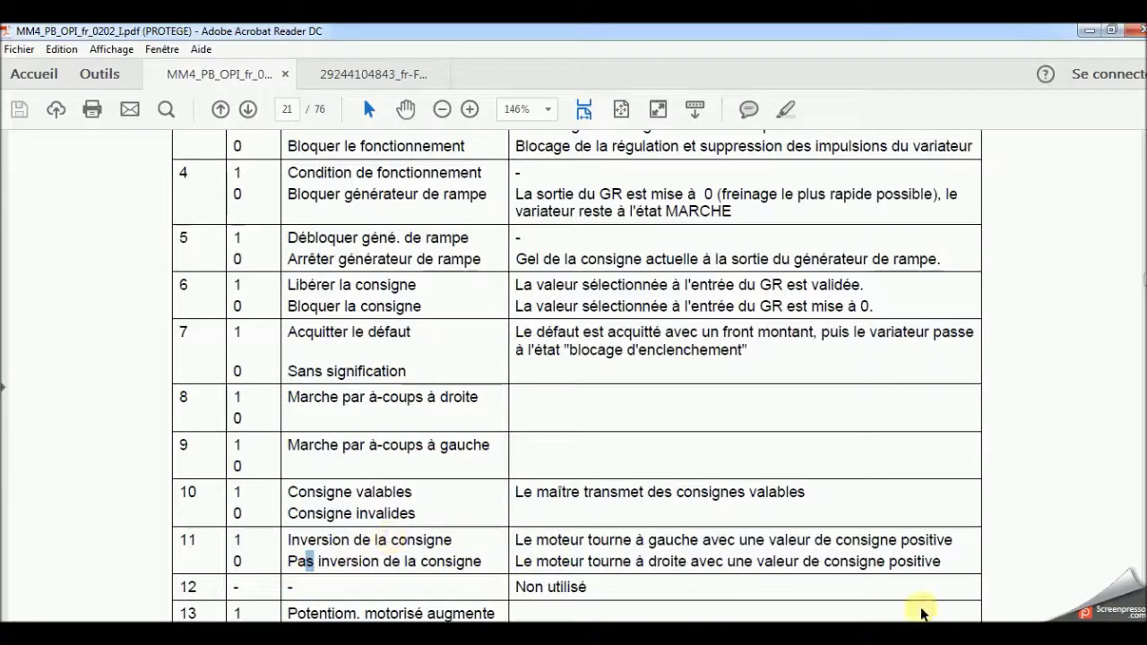
{"action": "scroll", "coordinate": [517, 549], "scroll_direction": "down", "scroll_amount": 1}
{"action": "scroll", "coordinate": [758, 525], "scroll_direction": "down", "scroll_amount": 2}
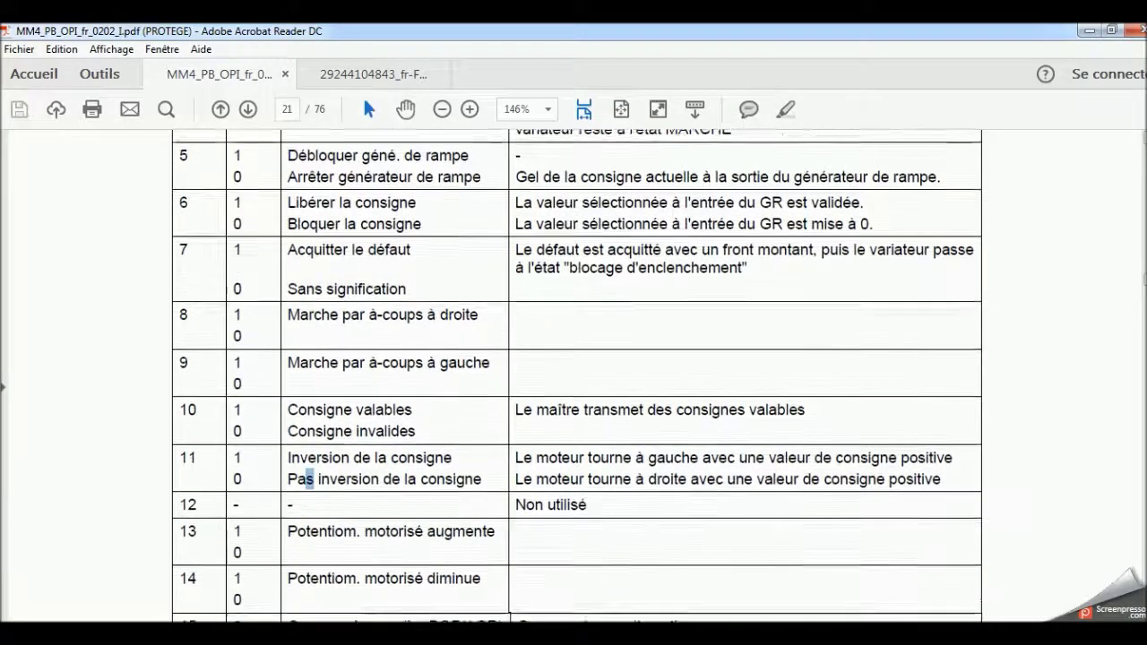
{"action": "left_click", "coordinate": [451, 563]}
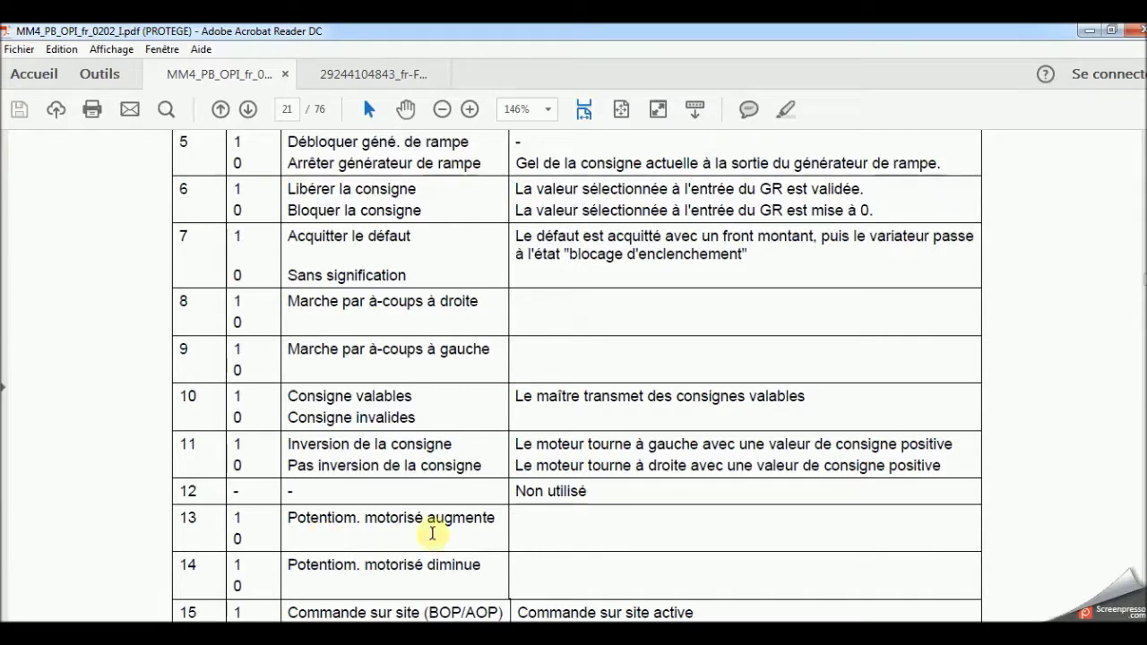
{"action": "left_click", "coordinate": [535, 566]}
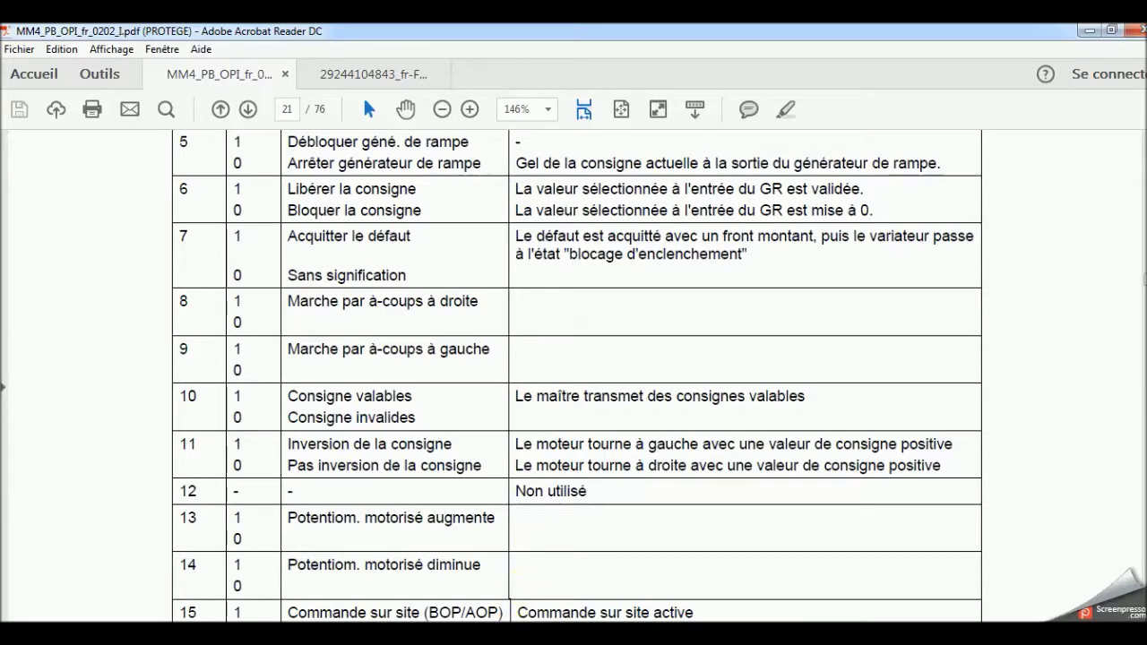
{"action": "key", "text": "alt+Tab"}
{"action": "left_click", "coordinate": [749, 196]}
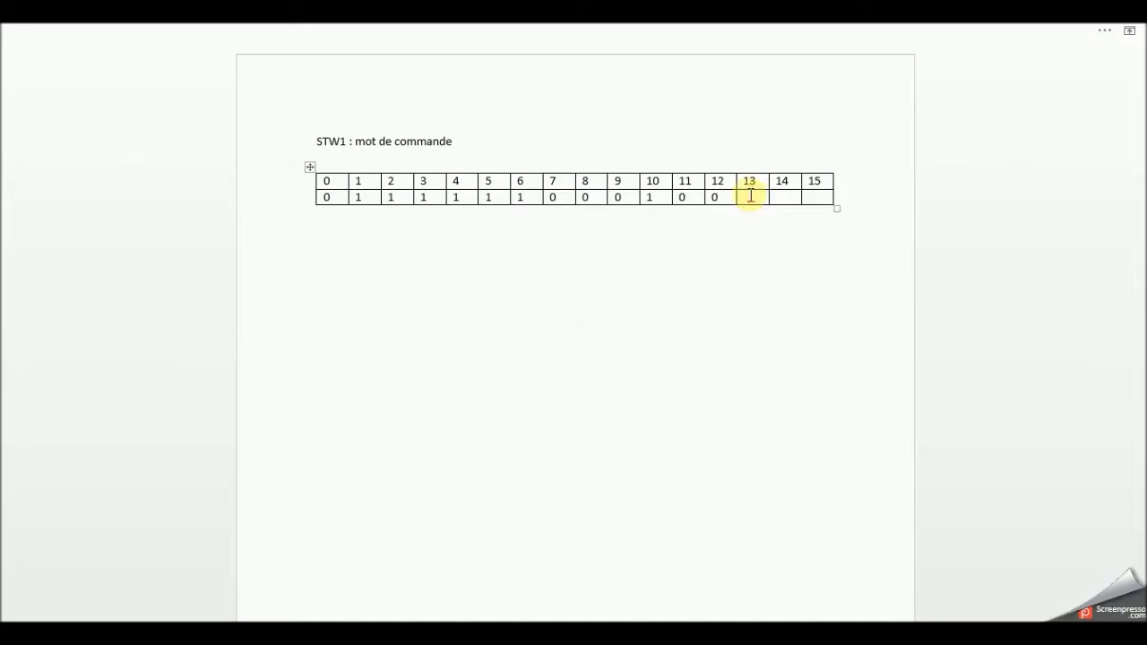
{"action": "type", "text": "0"}
{"action": "left_click", "coordinate": [778, 197]}
{"action": "type", "text": "0"}
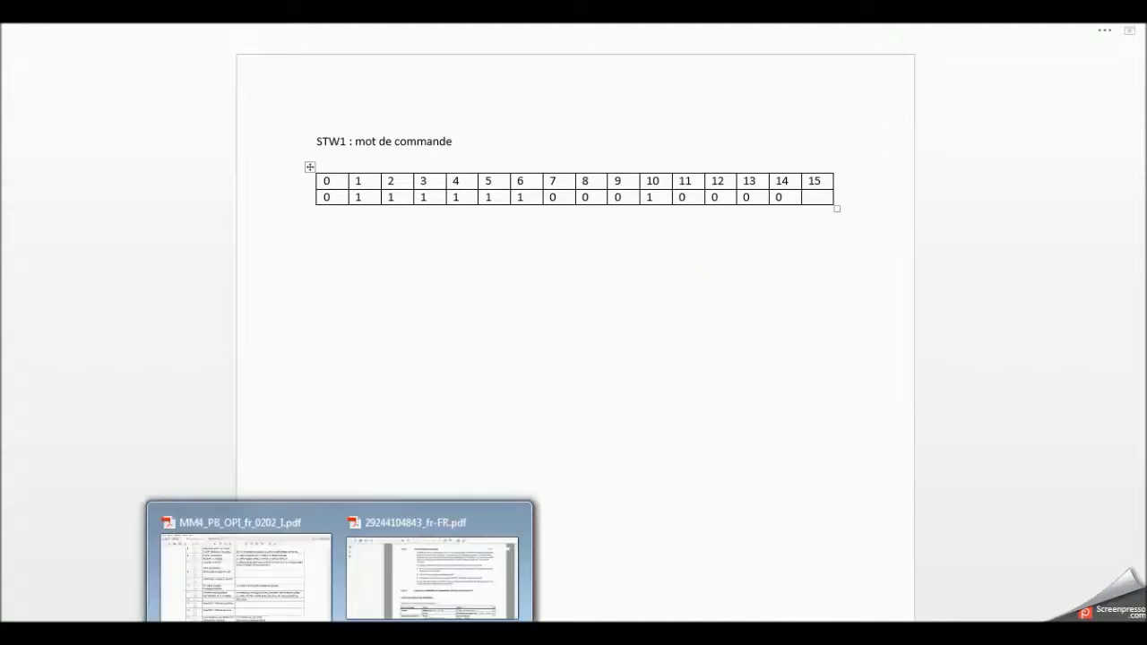
Step: Check the local/remote control bit 15 in the manual, then enter 0 under bit 15 in the STW1 table document
{"action": "left_click", "coordinate": [299, 588]}
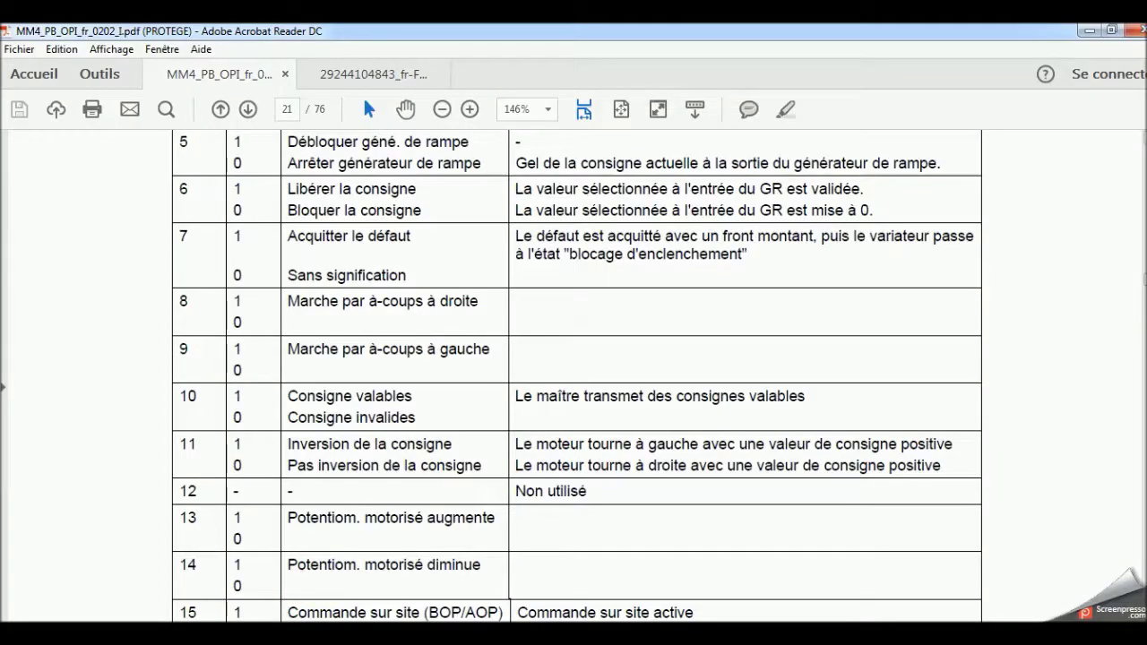
{"action": "scroll", "coordinate": [825, 594], "scroll_direction": "down", "scroll_amount": 2}
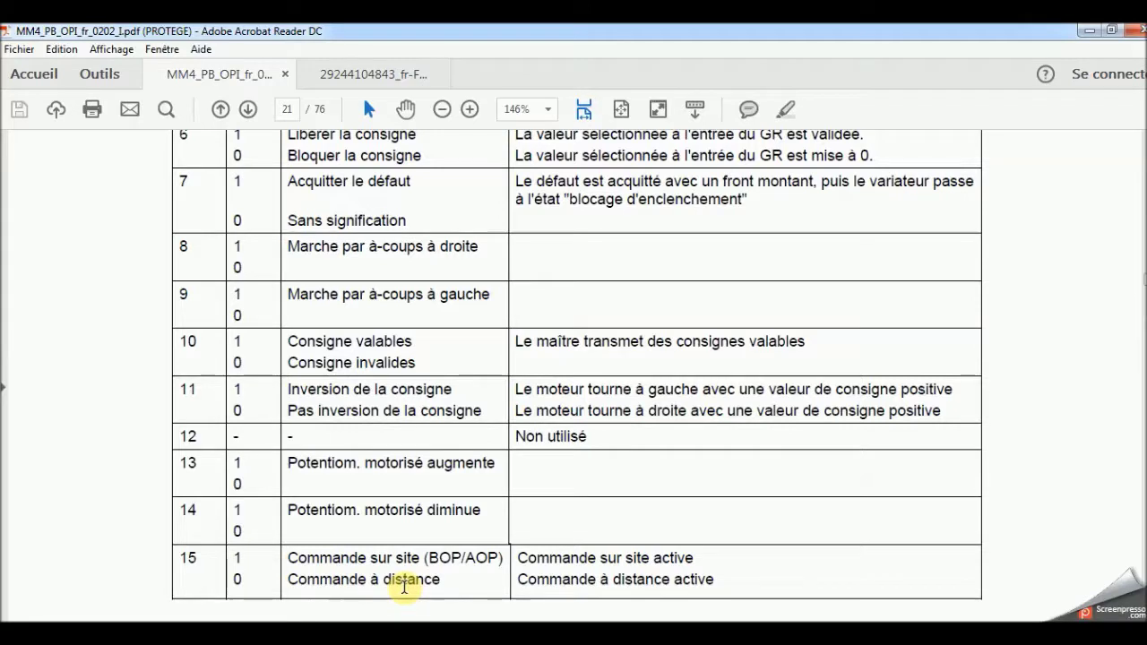
{"action": "left_click", "coordinate": [349, 581]}
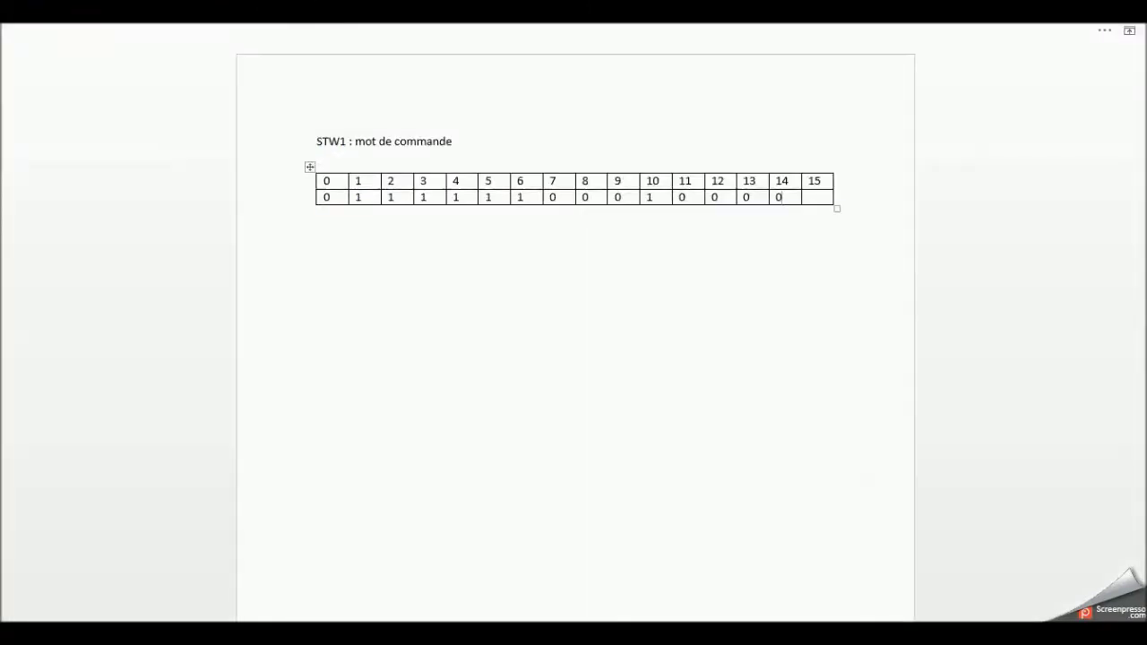
{"action": "key", "text": "alt+Tab"}
{"action": "left_click", "coordinate": [820, 197]}
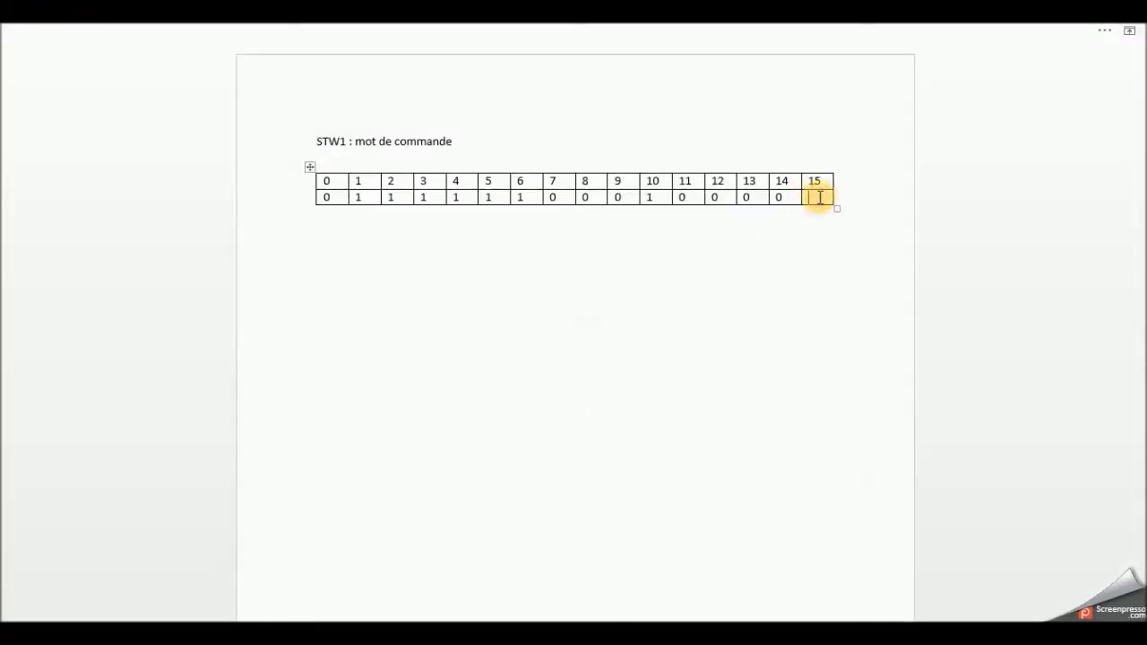
{"action": "type", "text": "0"}
{"action": "left_click", "coordinate": [732, 316]}
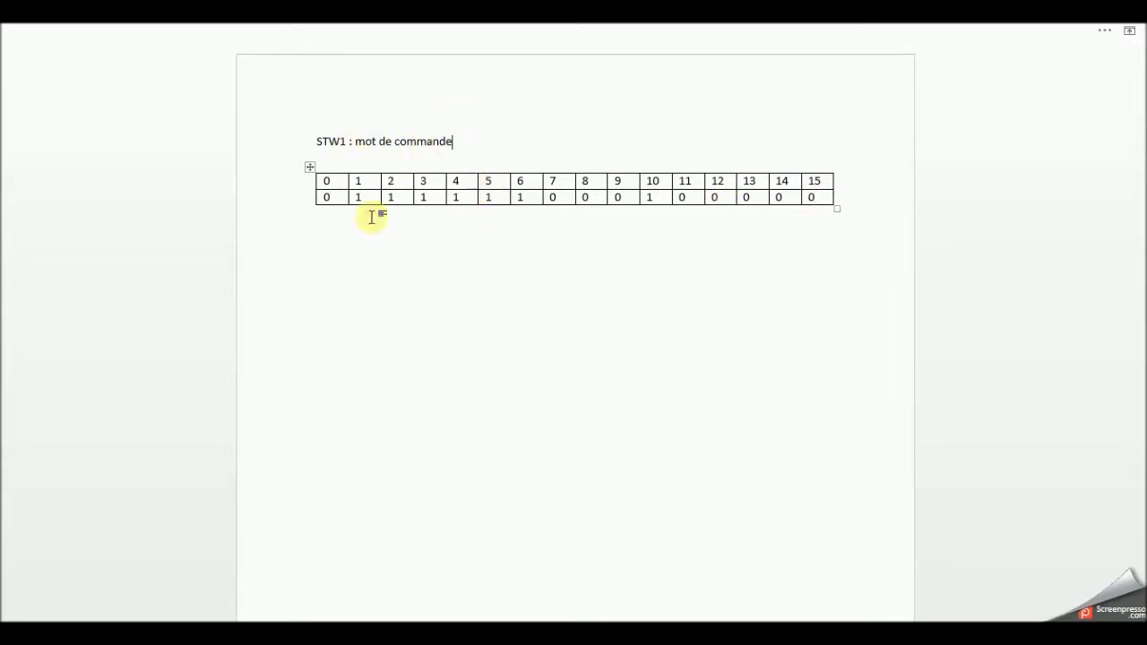
{"action": "left_click", "coordinate": [842, 201]}
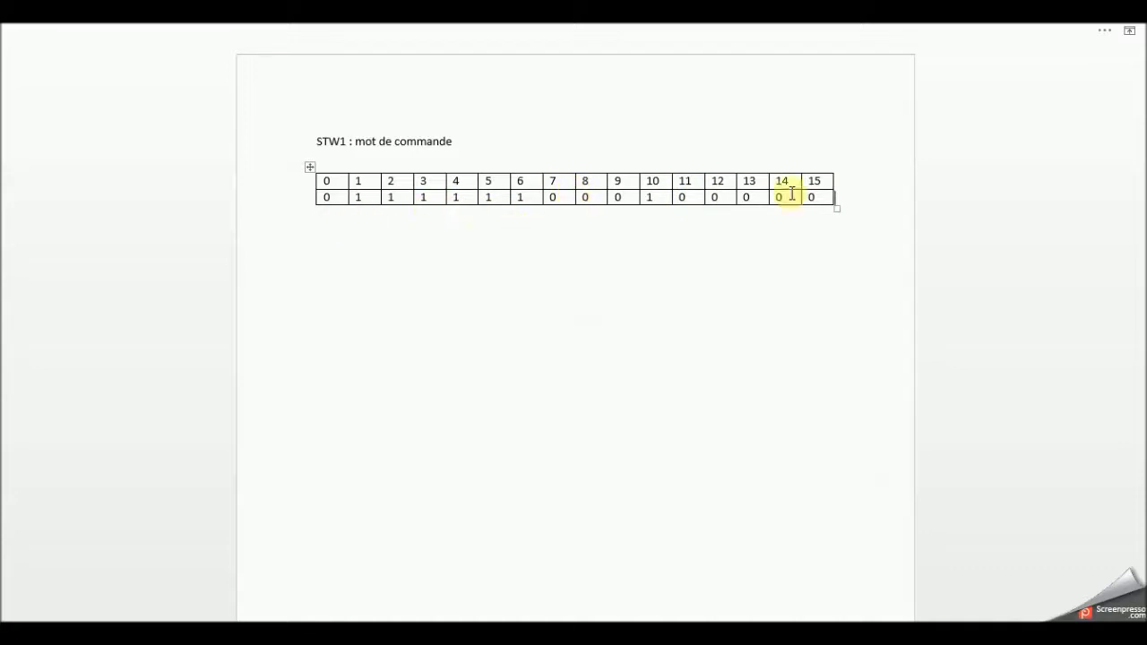
Step: Switch to TIA Portal and check the output addresses of Esclave_1's PPO 3 module in the device view, then return to the STW1 document
{"action": "key", "text": "alt+Tab"}
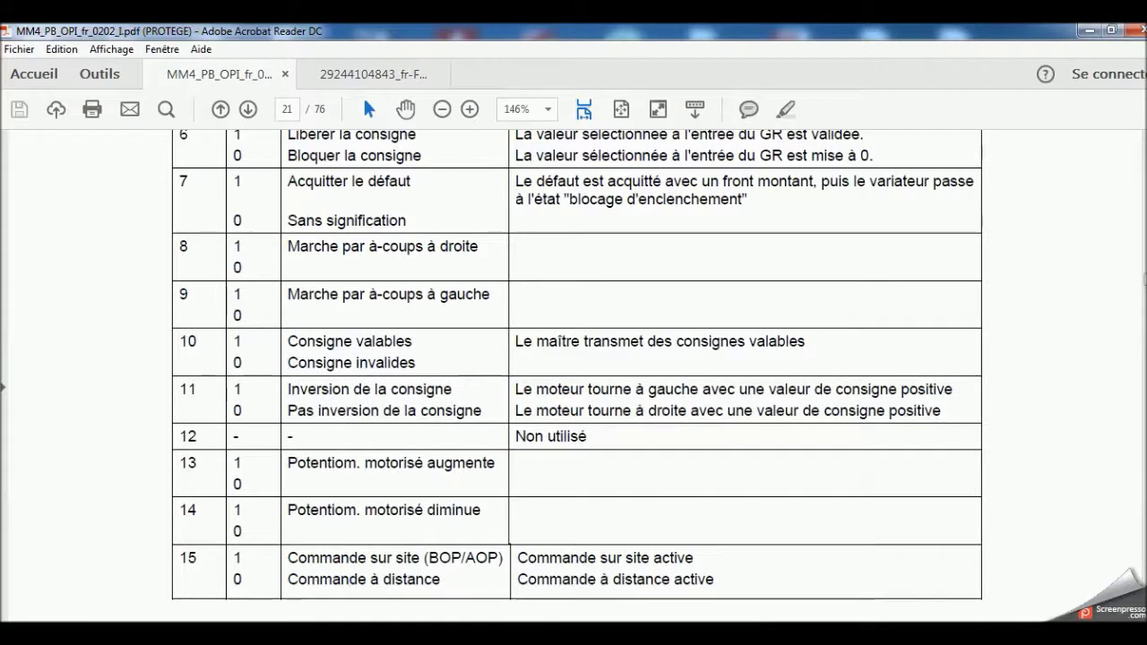
{"action": "key", "text": "alt+Tab"}
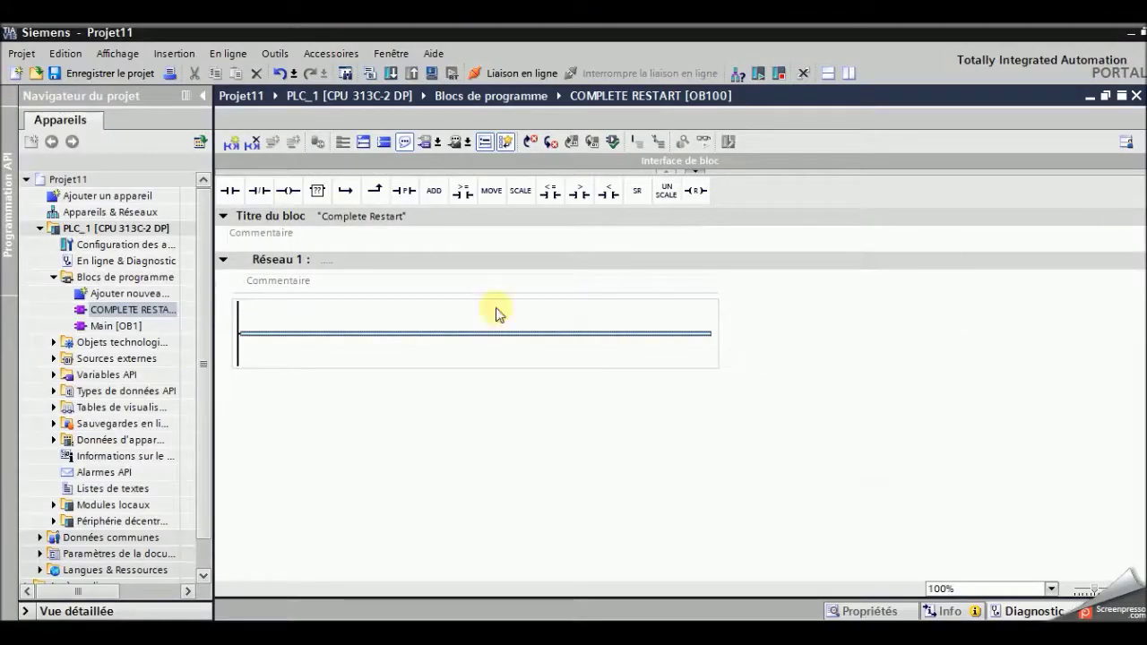
{"action": "left_click", "coordinate": [108, 212]}
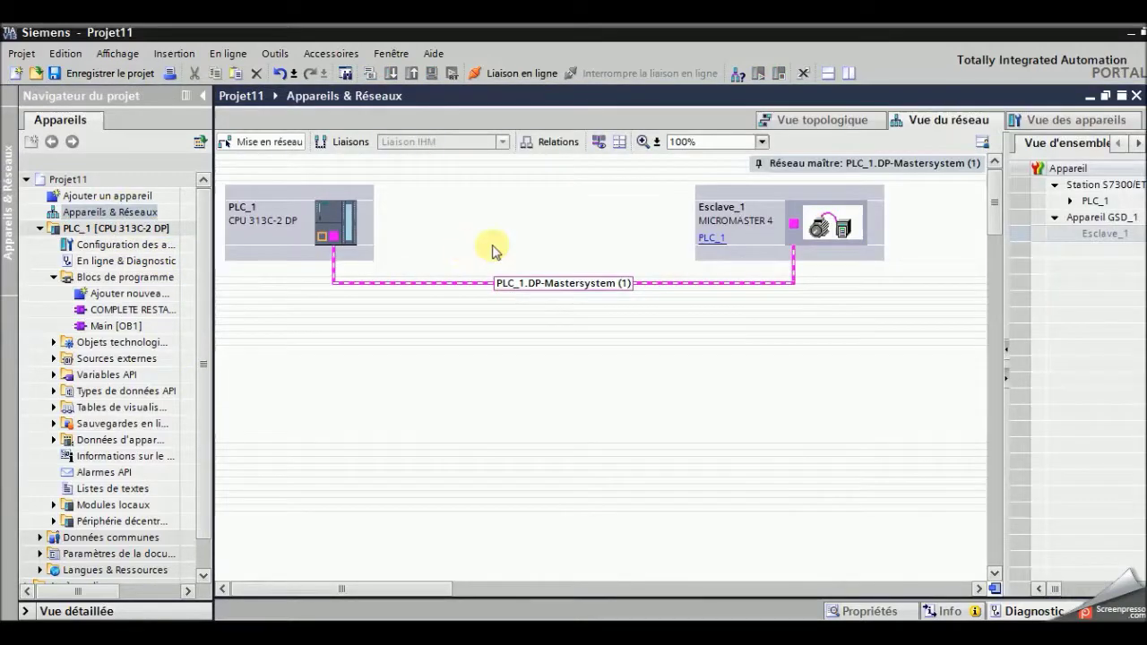
{"action": "double_click", "coordinate": [833, 219]}
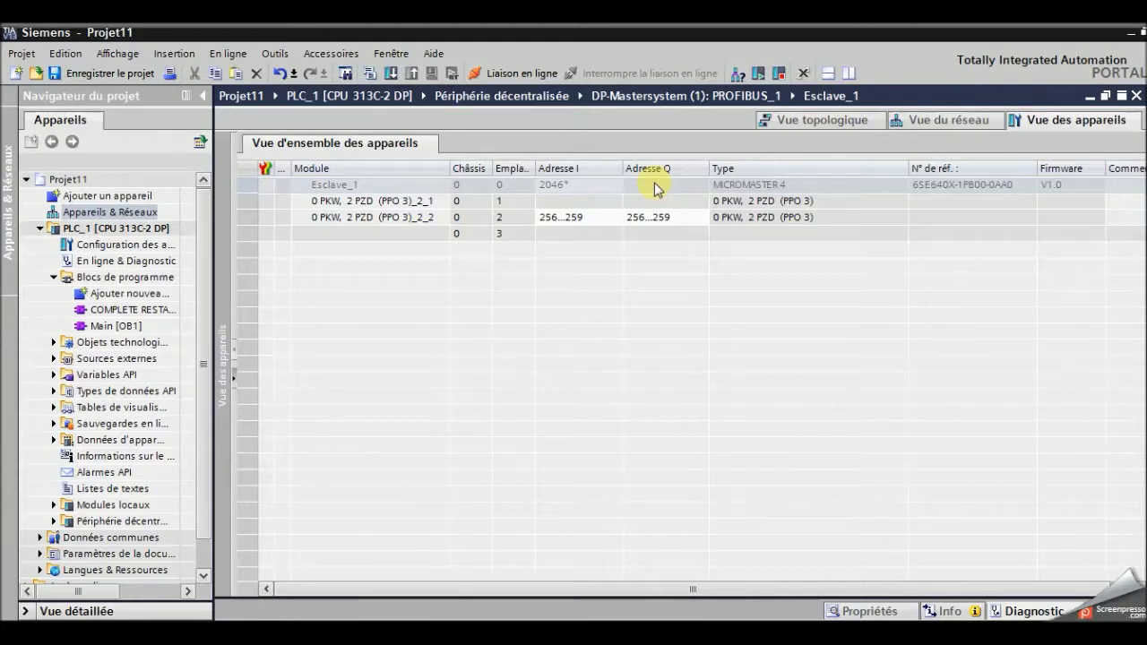
{"action": "left_click", "coordinate": [636, 218]}
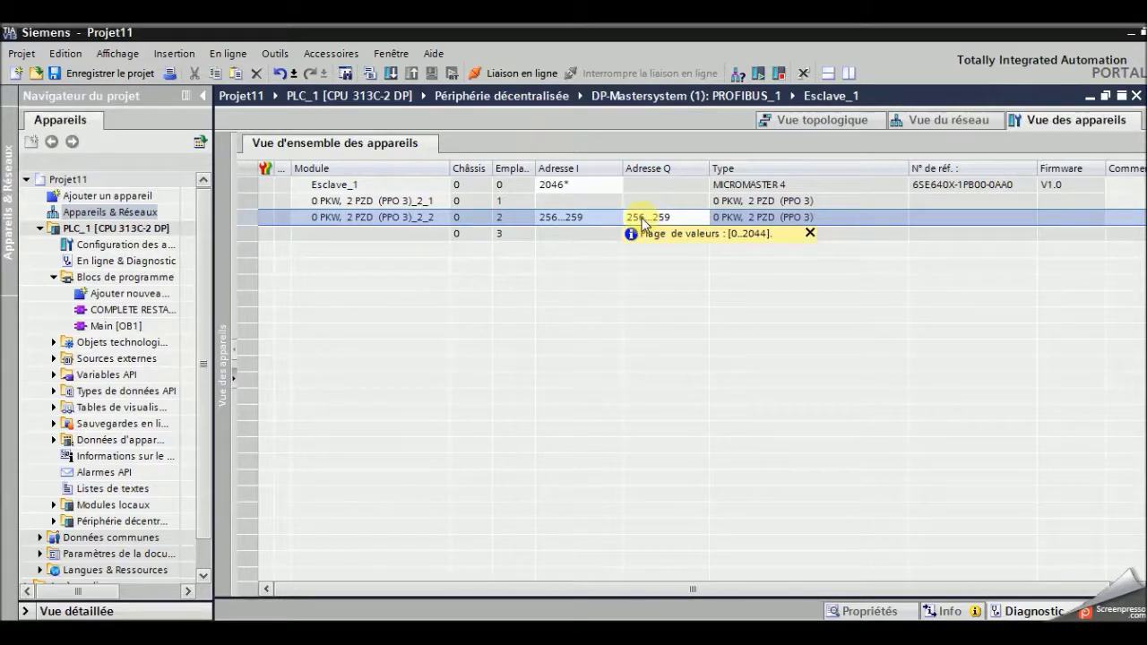
{"action": "key", "text": "alt+Tab"}
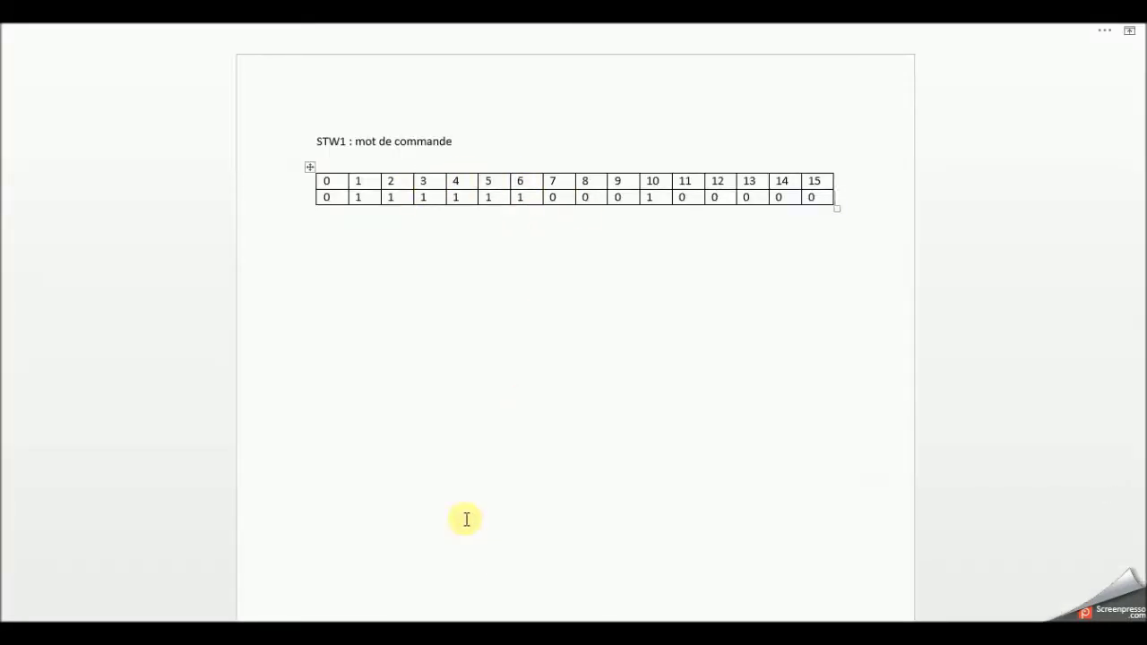
{"action": "key", "text": "alt+Tab"}
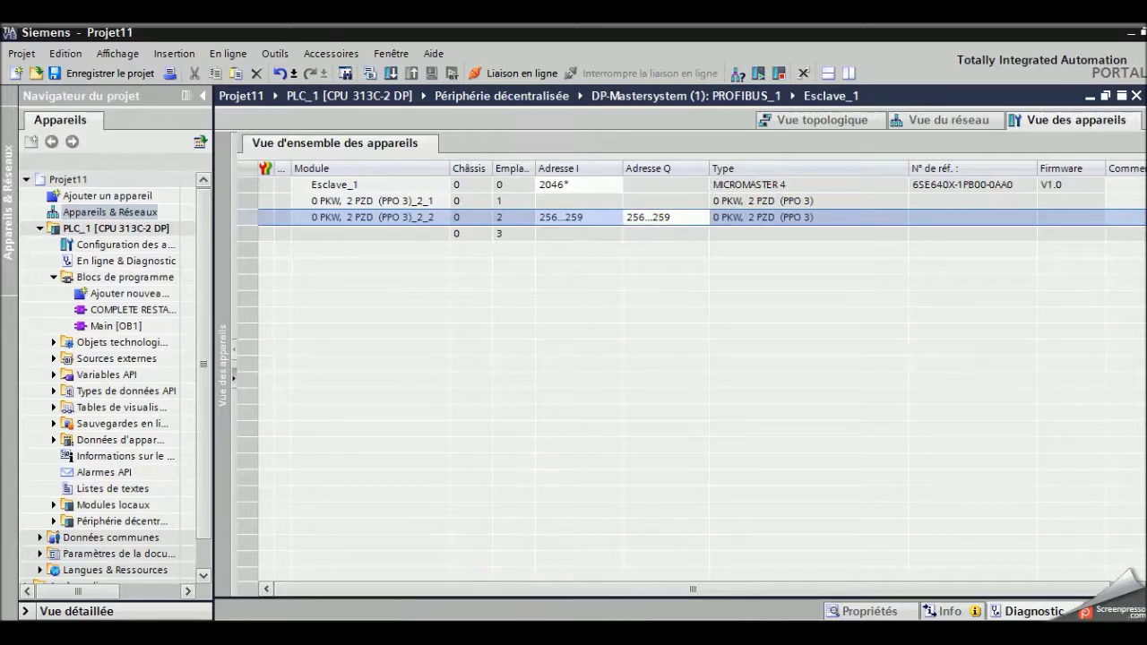
{"action": "left_click", "coordinate": [445, 638]}
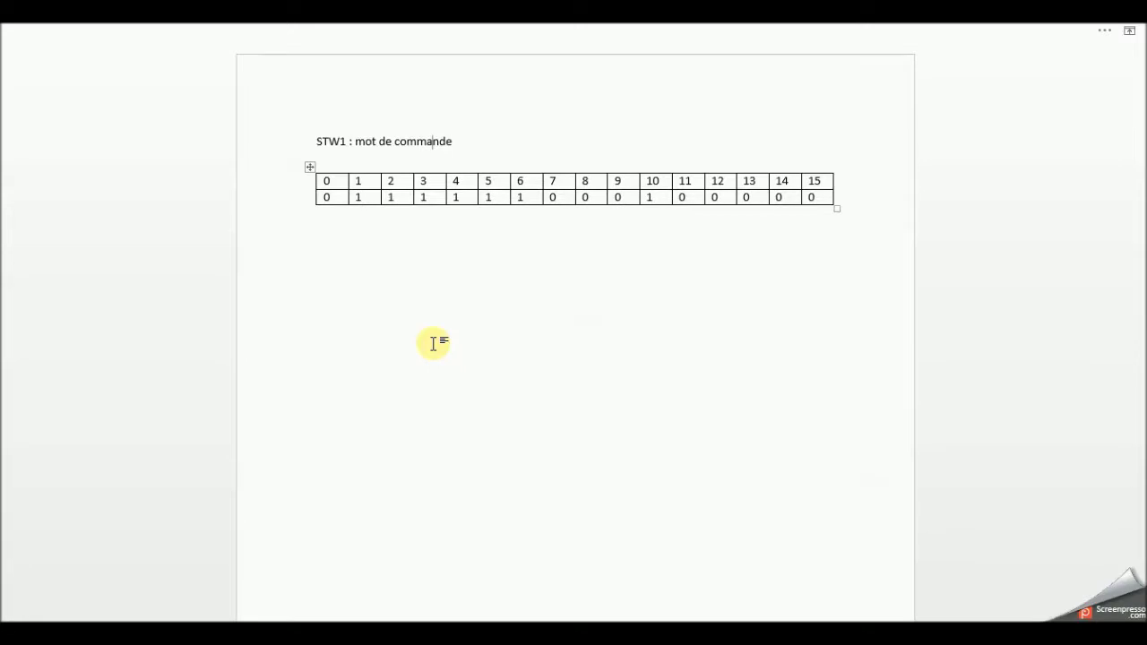
{"action": "type", "text": "MW0"}
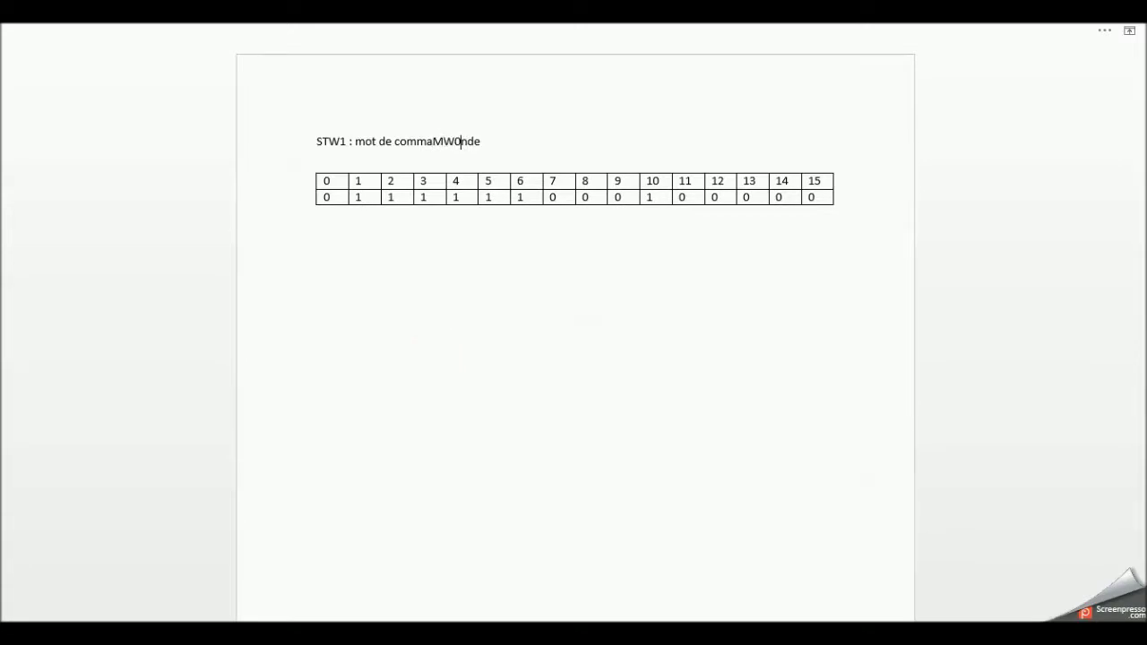
{"action": "key", "text": "BackSpace"}
{"action": "key", "text": "BackSpace"}
{"action": "key", "text": "BackSpace"}
{"action": "key", "text": "BackSpace"}
{"action": "type", "text": "a"}
Step: Write the note "MW0 mb0 :octet poid fort" below the STW1 table and start a new line under it
{"action": "double_click", "coordinate": [361, 408]}
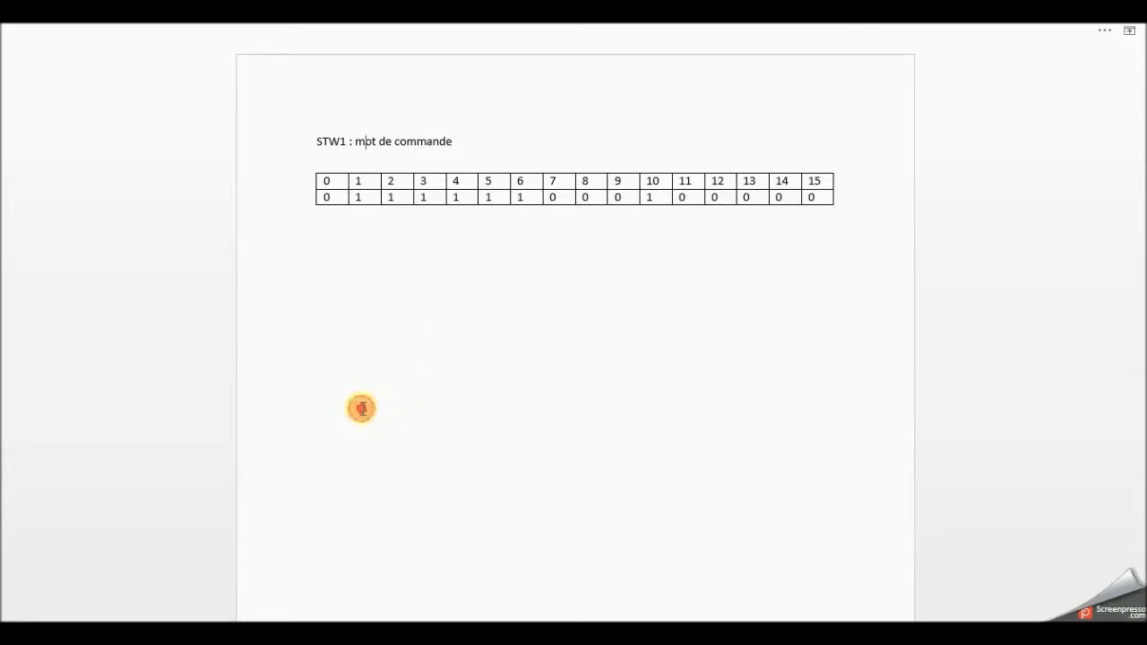
{"action": "type", "text": "MW0"}
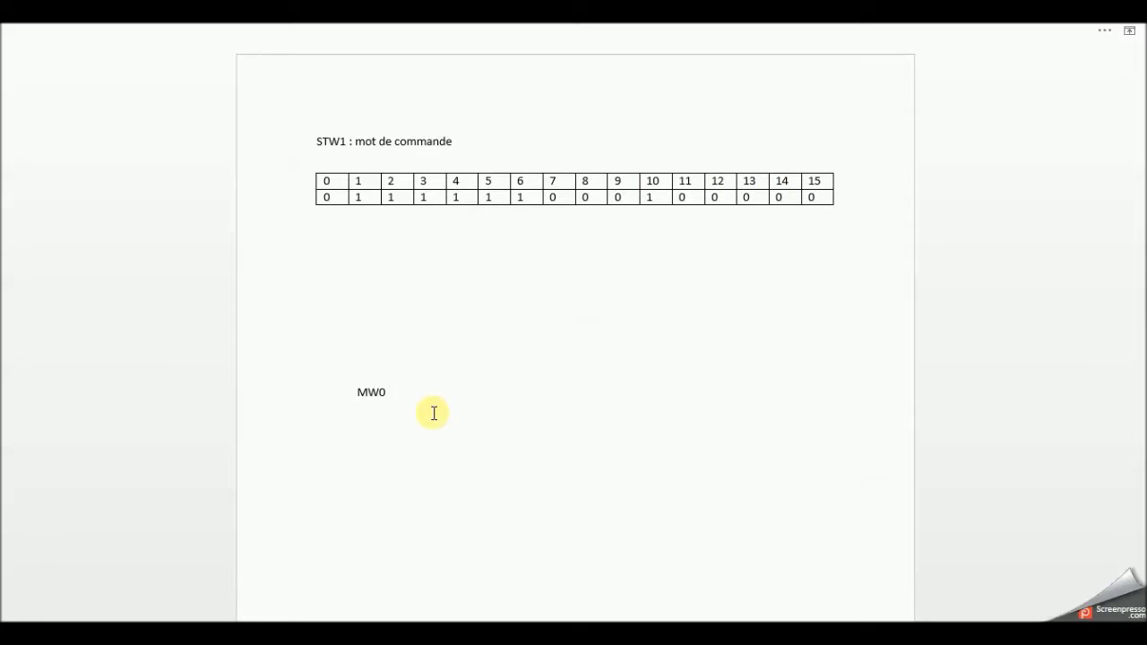
{"action": "type", "text": "mb0"}
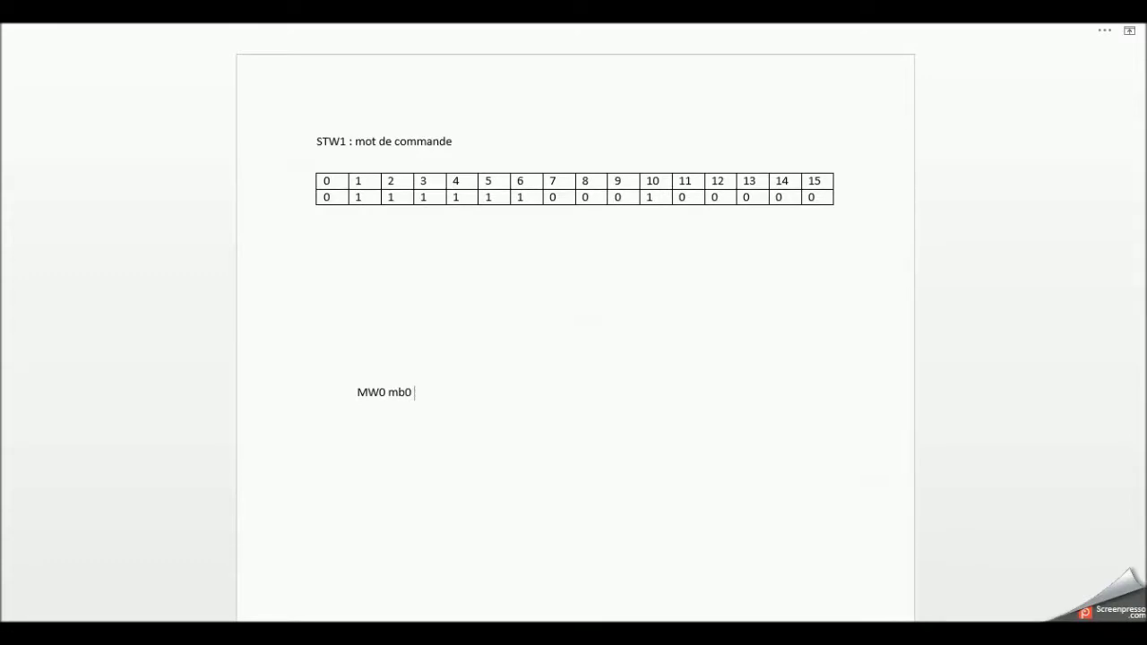
{"action": "type", "text": "ctet fo"}
{"action": "key", "text": "BackSpace"}
{"action": "key", "text": "BackSpace"}
{"action": "key", "text": "BackSpace"}
{"action": "key", "text": "BackSpace"}
{"action": "type", "text": "oid"}
{"action": "key", "text": "BackSpace"}
{"action": "key", "text": "BackSpace"}
{"action": "key", "text": "BackSpace"}
{"action": "key", "text": "BackSpace"}
{"action": "key", "text": "BackSpace"}
{"action": "type", "text": "oid fort"}
{"action": "key", "text": "Return"}
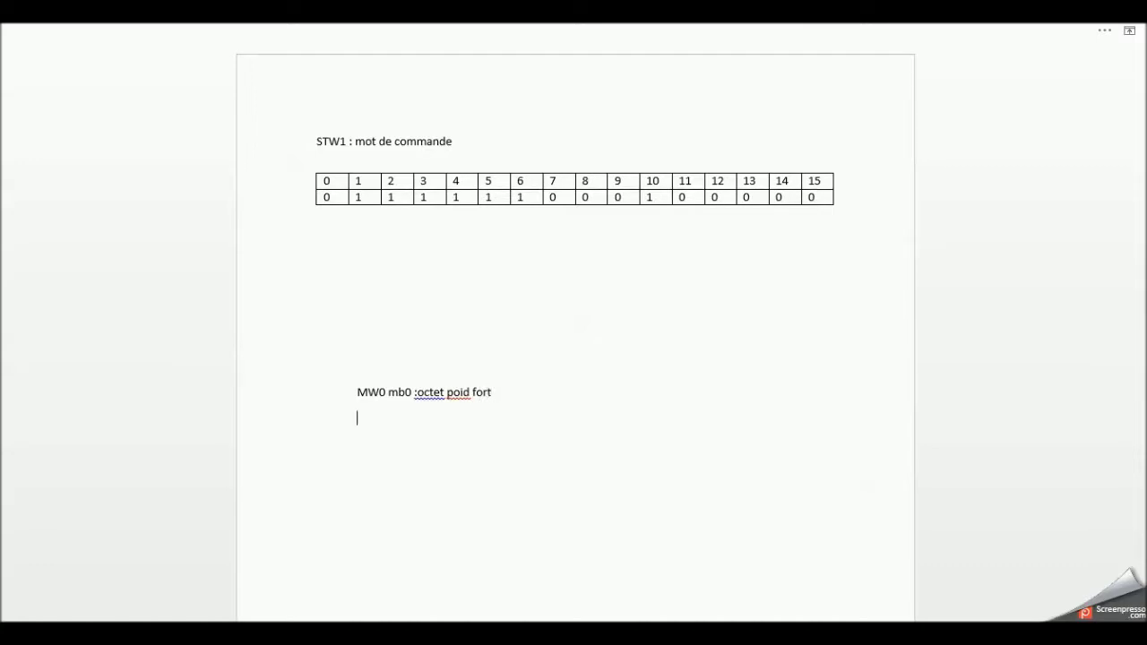
Step: Widen the gap between MW0 and mb0 in the note below the table
{"action": "left_click", "coordinate": [392, 391]}
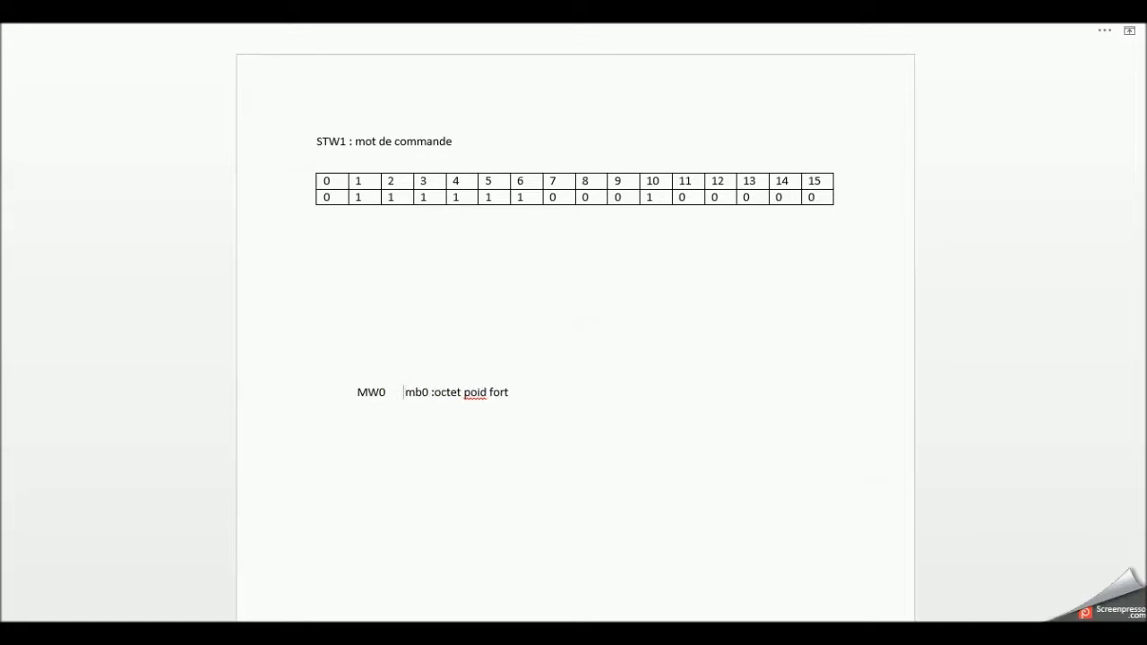
{"action": "right_click", "coordinate": [488, 393]}
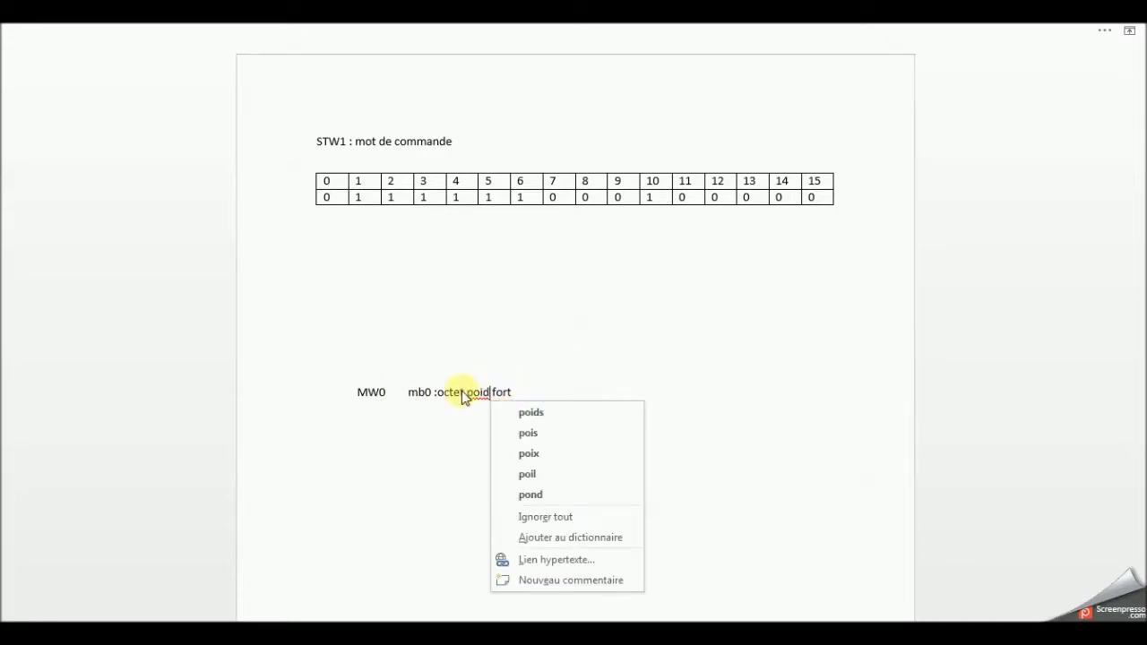
{"action": "left_click", "coordinate": [548, 385]}
Step: Duplicate the text "mb0 :octet poid fort" onto the line directly below, aligned with the original
{"action": "left_click_drag", "start_coordinate": [513, 391], "coordinate": [417, 393]}
{"action": "key", "text": "ctrl+c"}
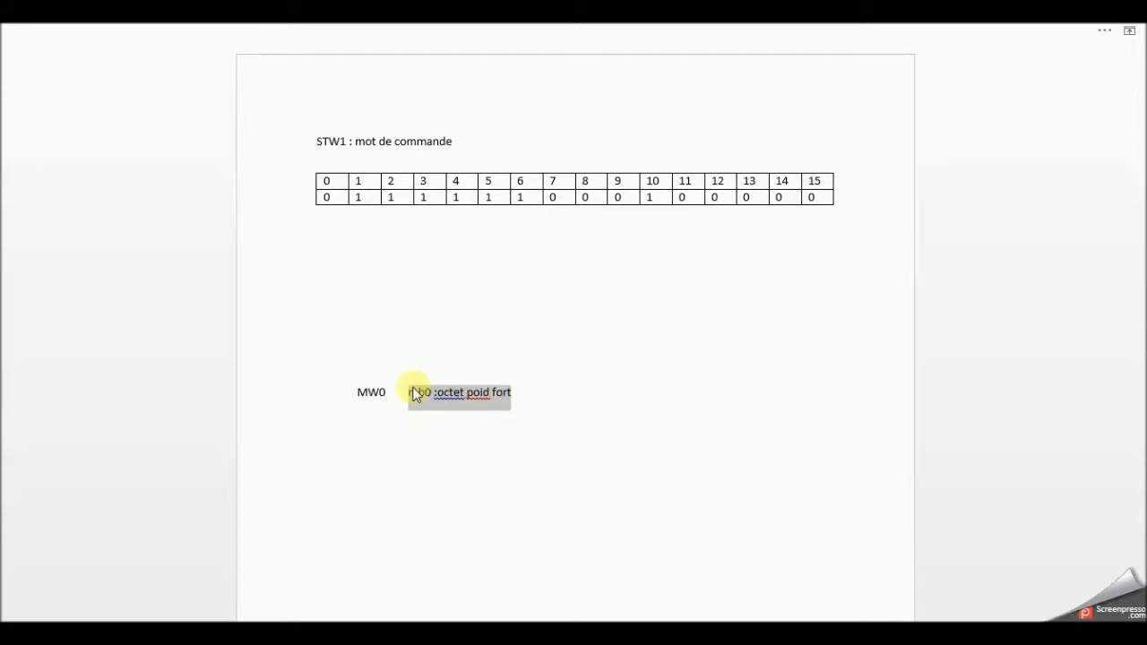
{"action": "left_click", "coordinate": [522, 380]}
{"action": "left_click", "coordinate": [519, 392]}
{"action": "key", "text": "Return"}
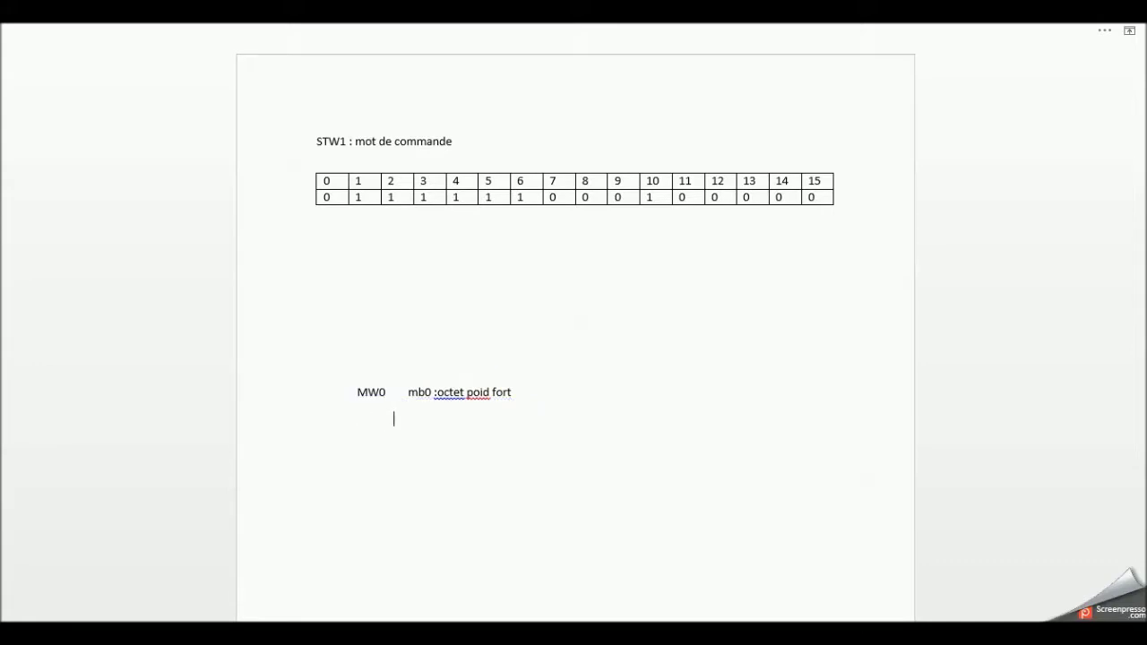
{"action": "key", "text": "ctrl+v"}
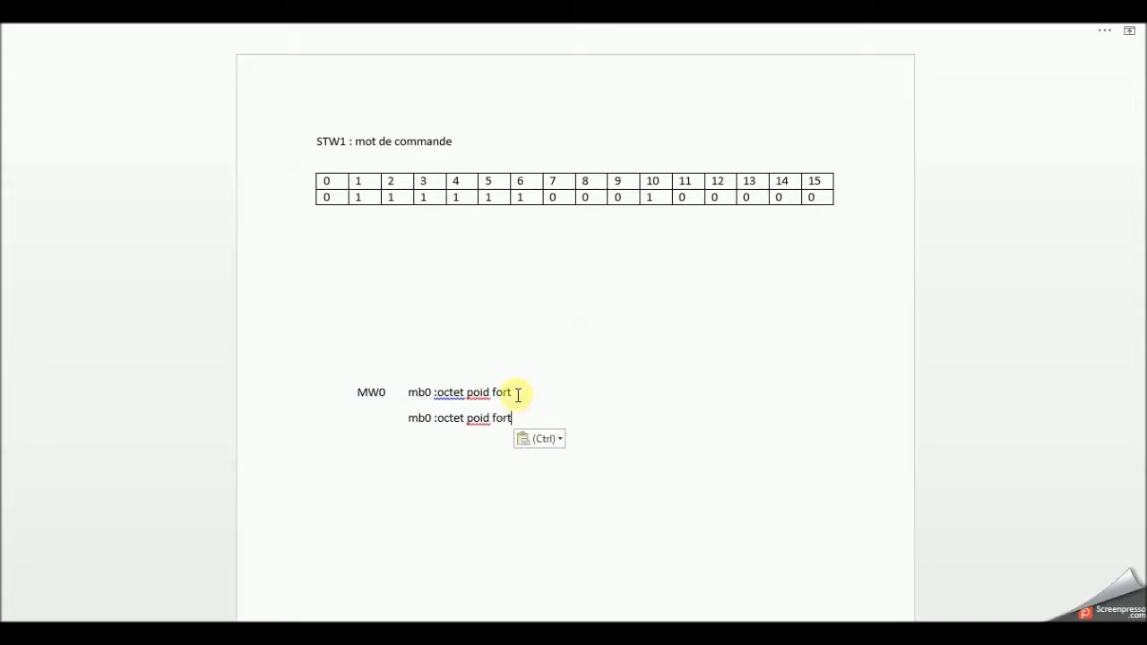
Step: Change the duplicated line to read "Mb1 :octet poid faible"
{"action": "left_click", "coordinate": [431, 417]}
{"action": "key", "text": "BackSpace"}
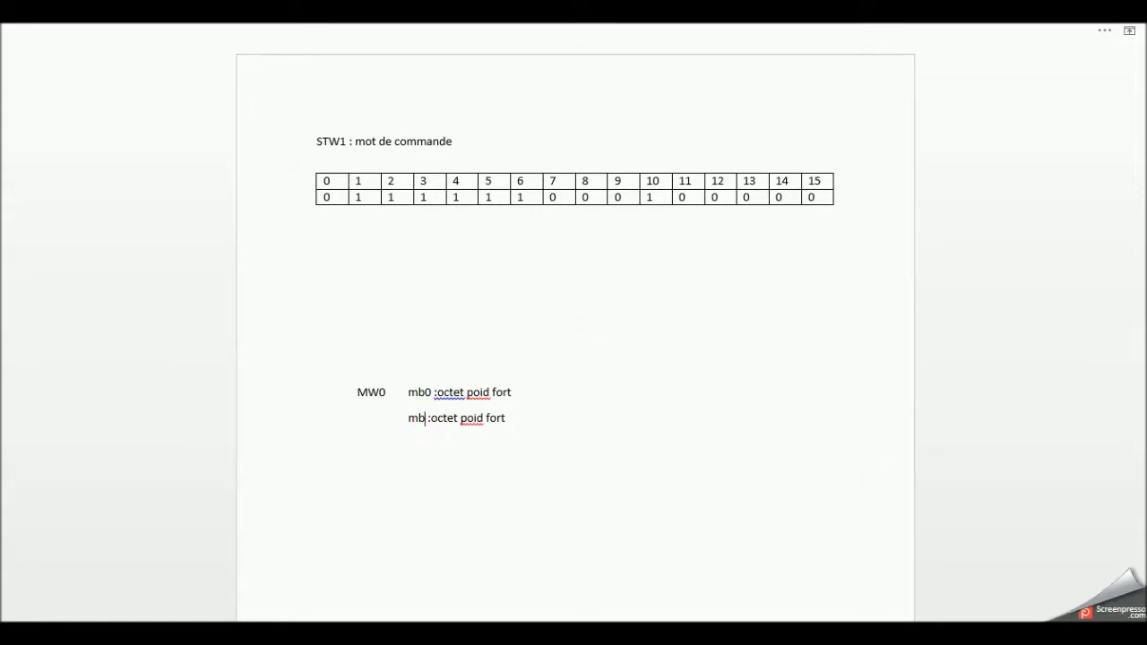
{"action": "type", "text": "1"}
{"action": "left_click", "coordinate": [512, 417]}
{"action": "key", "text": "BackSpace"}
{"action": "key", "text": "BackSpace"}
{"action": "type", "text": "faible"}
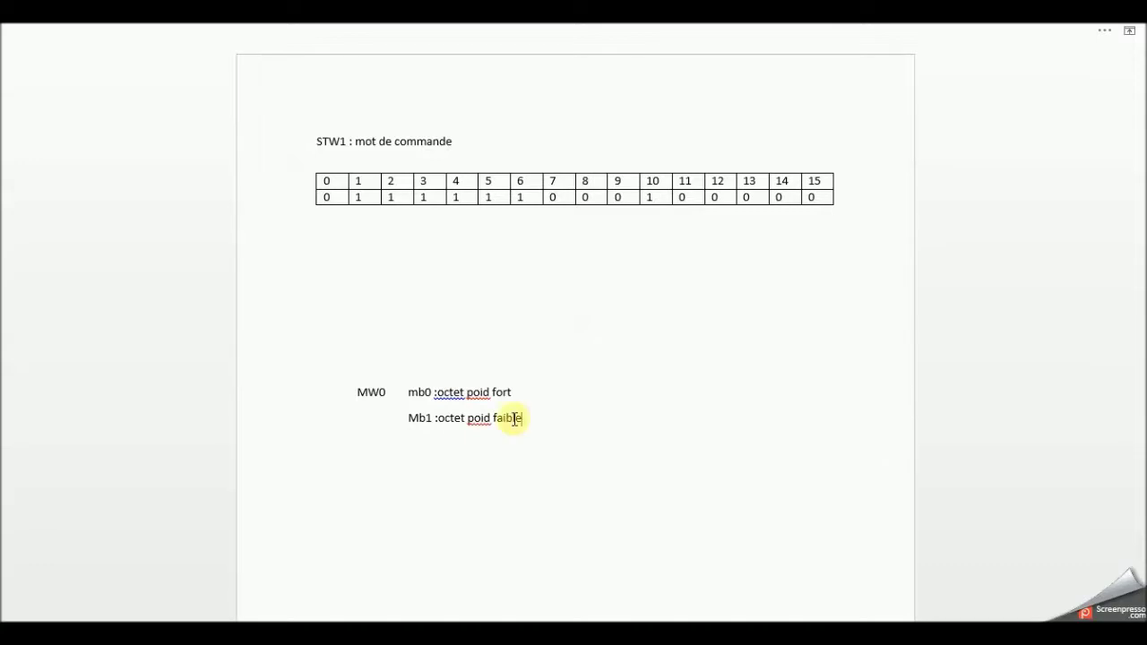
Step: Write the bit range "M1.0 ...... m1.7" on a separate line below the MW0 byte notes
{"action": "left_click", "coordinate": [327, 198]}
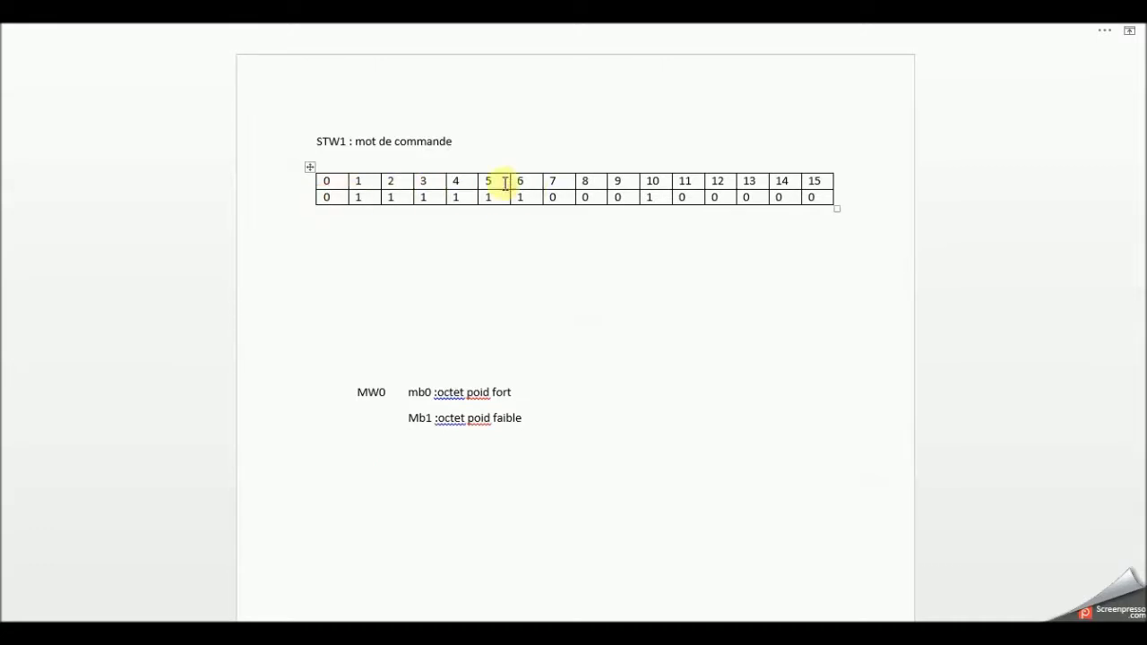
{"action": "left_click", "coordinate": [319, 466]}
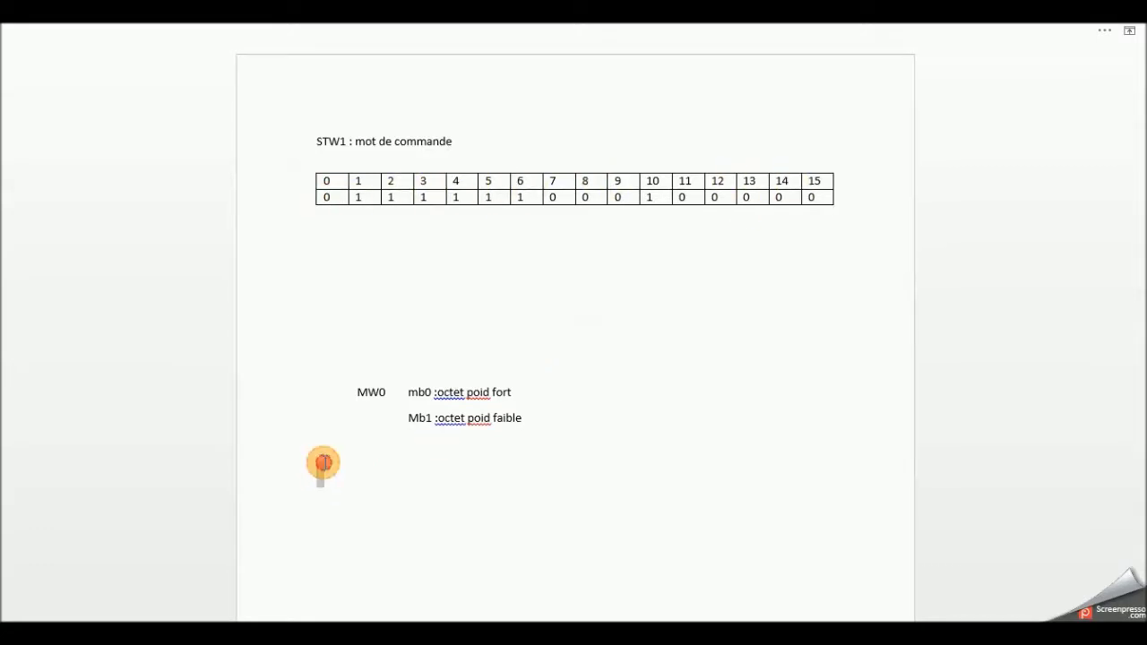
{"action": "left_click", "coordinate": [318, 480]}
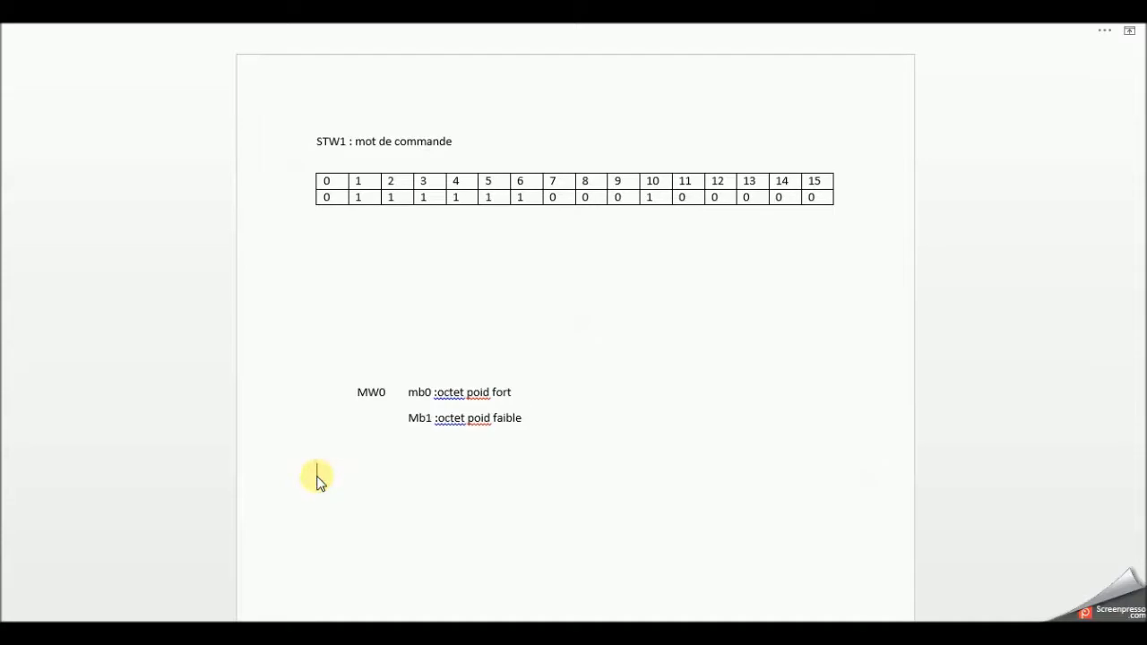
{"action": "type", "text": "M"}
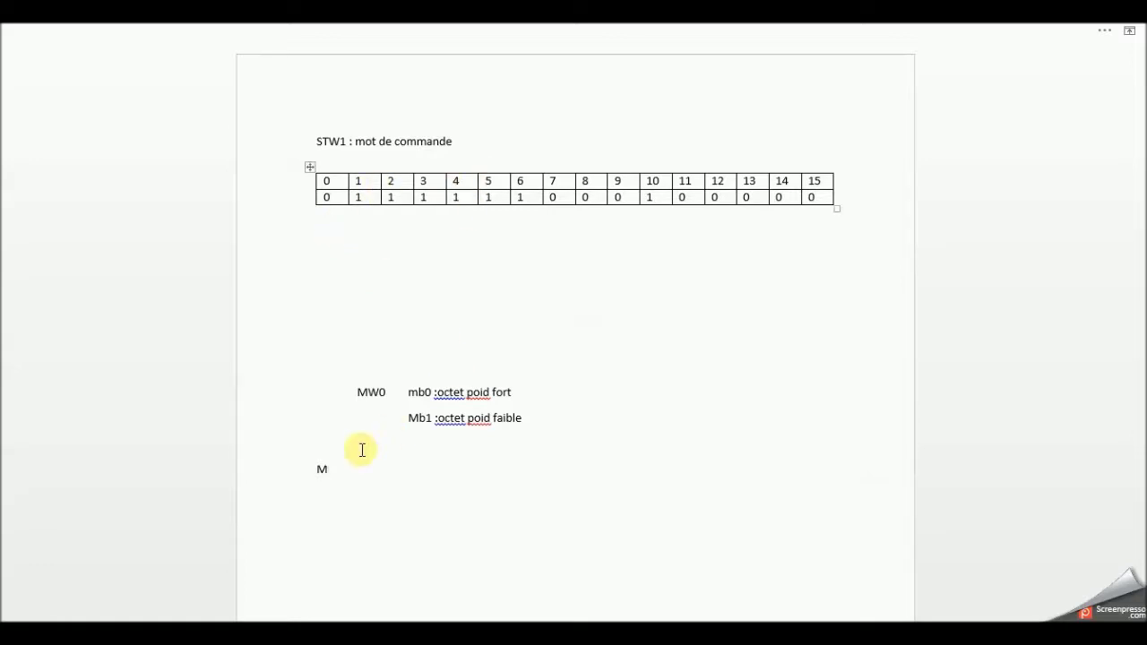
{"action": "type", "text": "1.0 ."}
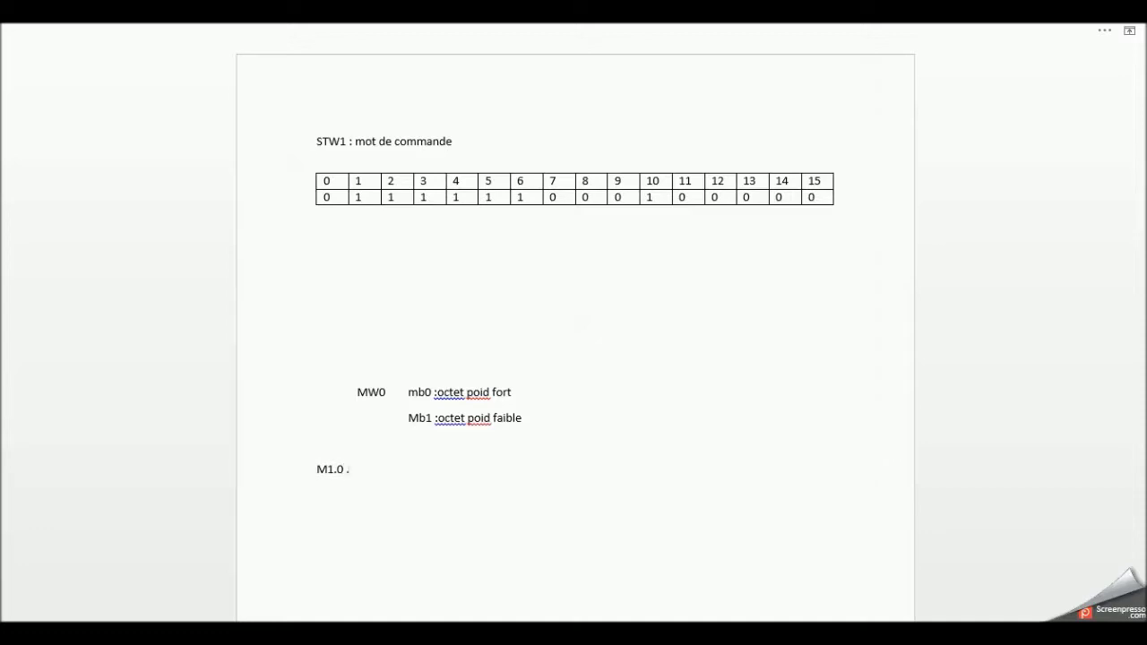
{"action": "type", "text": ".....  m1.7"}
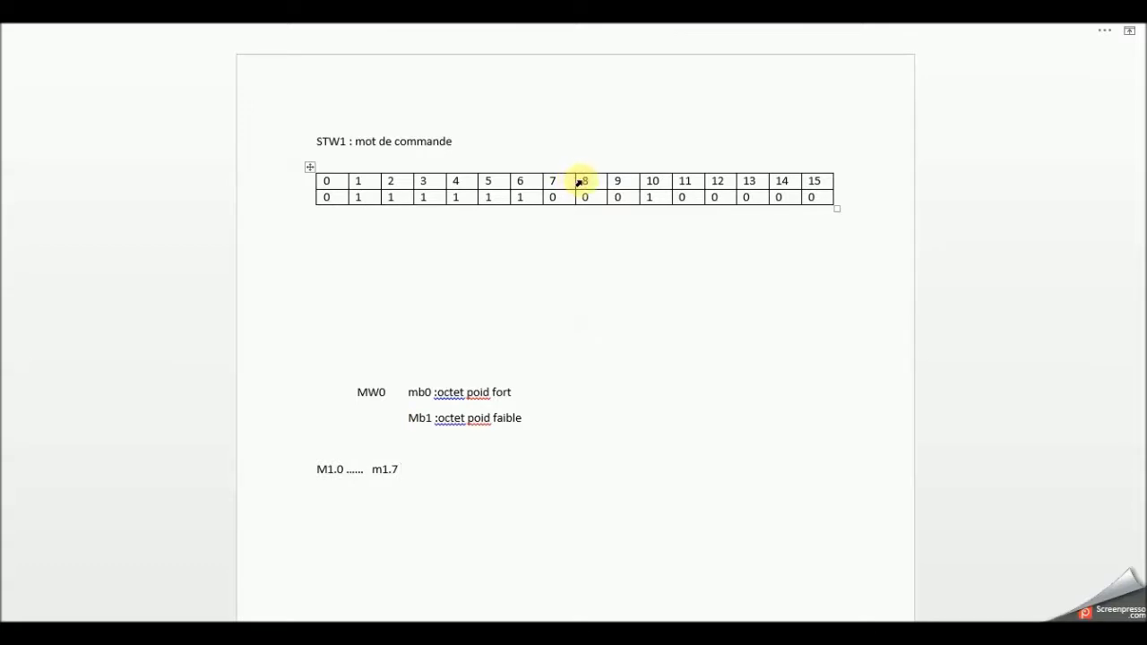
Step: Add a third row to the STW1 table and begin the memory bit address under bit 0 with "M1."
{"action": "left_click", "coordinate": [835, 197]}
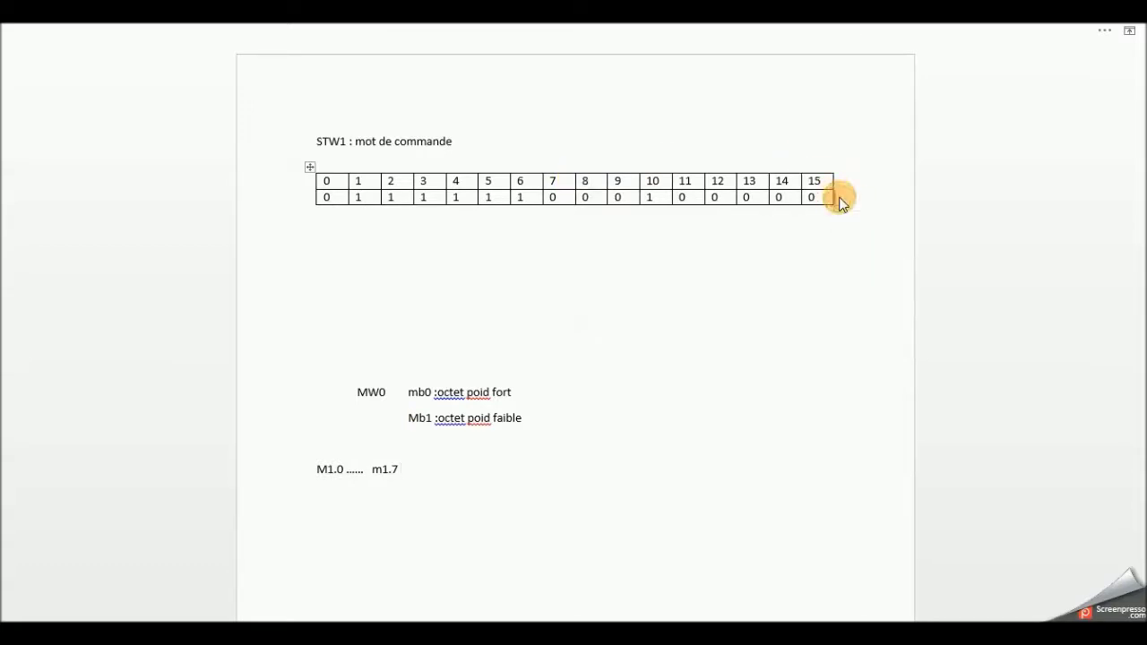
{"action": "key", "text": "Return"}
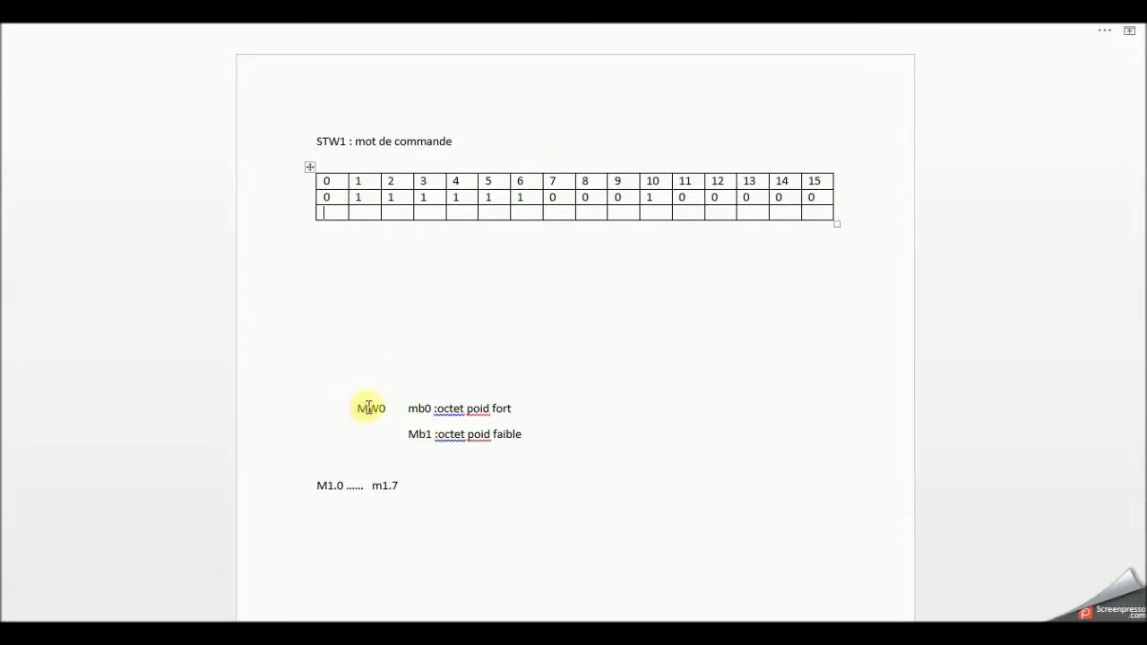
{"action": "left_click", "coordinate": [331, 215]}
{"action": "type", "text": "M1."}
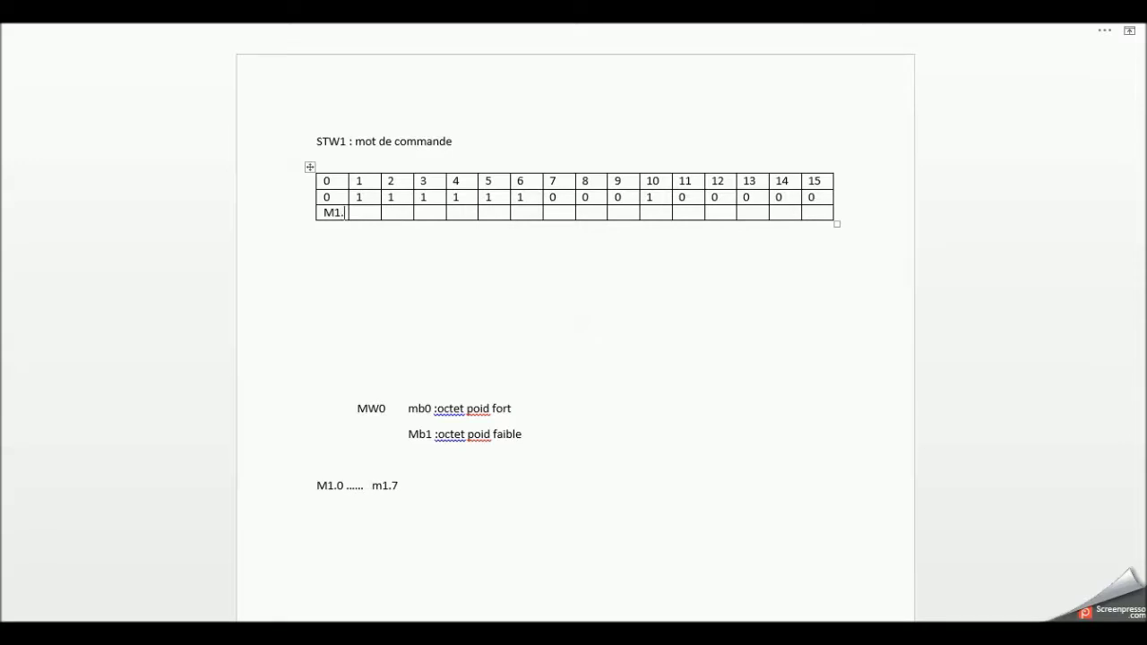